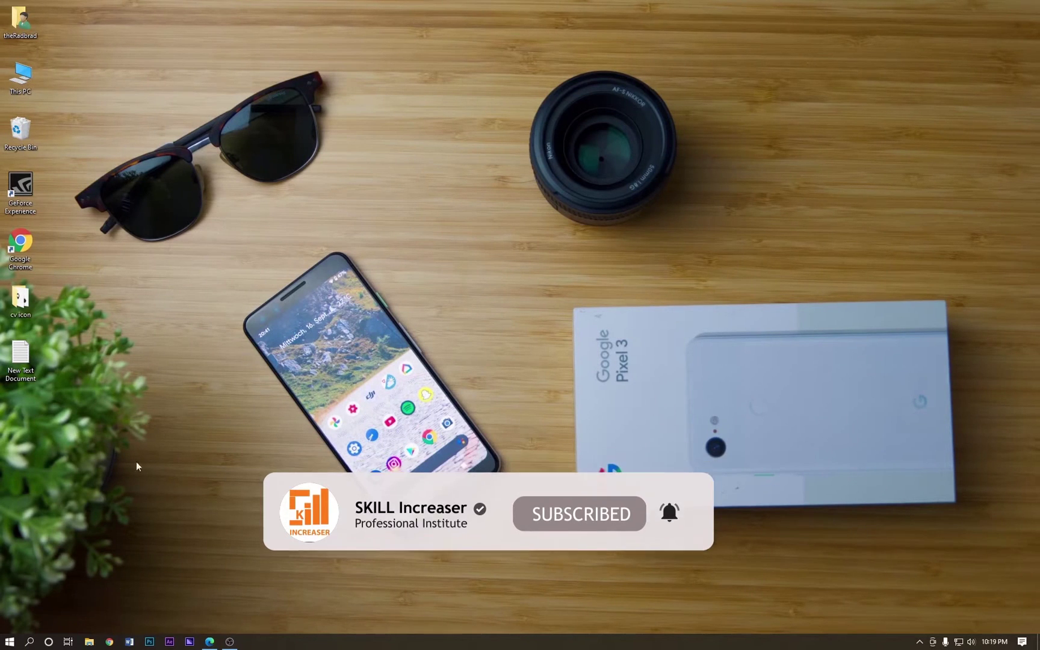
Launch Word, create a blank document and set the paper size to A4
{"action": "left_click", "coordinate": [130, 641]}
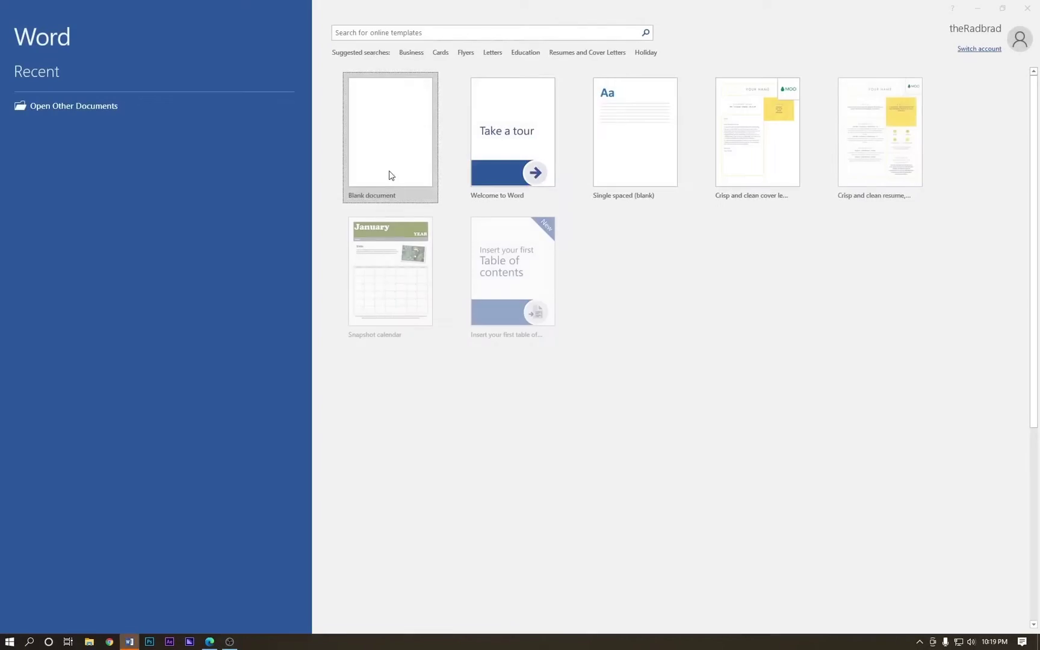
{"action": "left_click", "coordinate": [389, 175]}
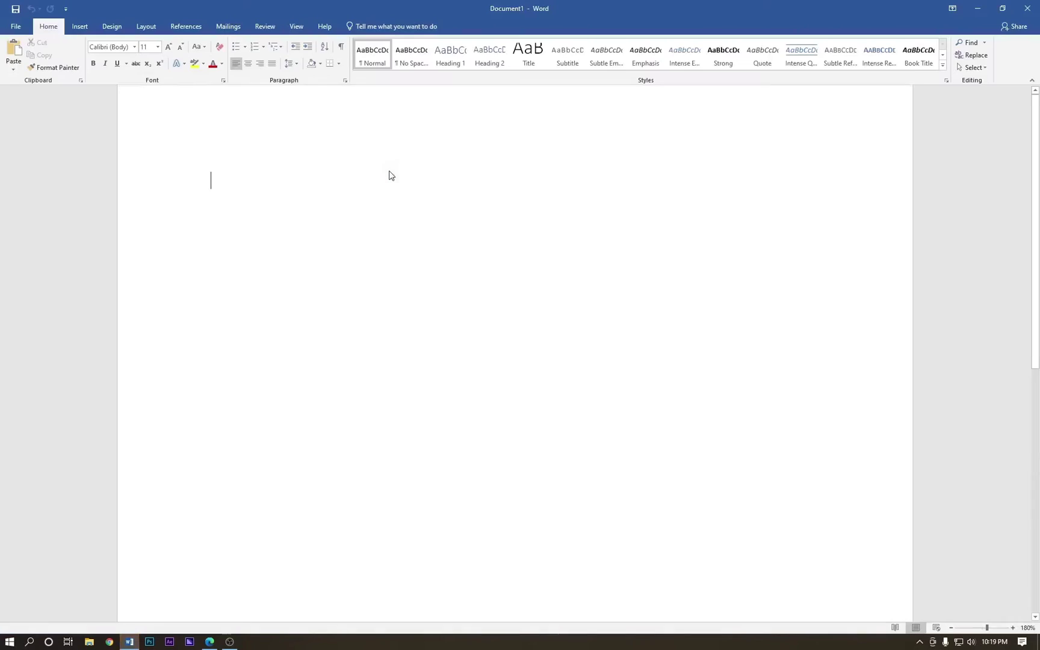
{"action": "left_click", "coordinate": [148, 28]}
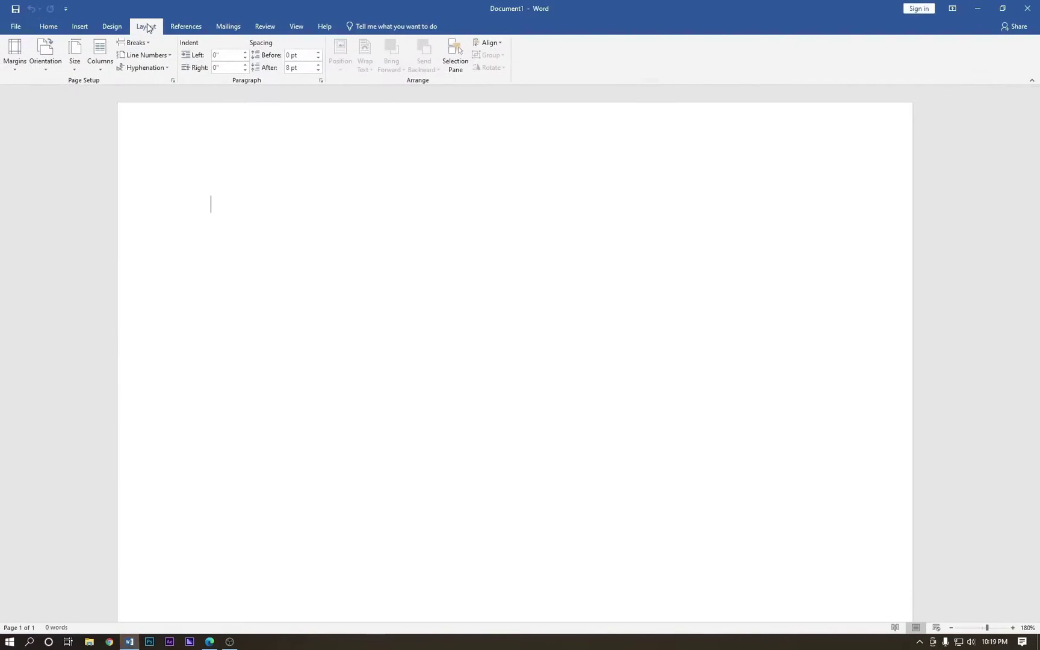
{"action": "left_click", "coordinate": [74, 56]}
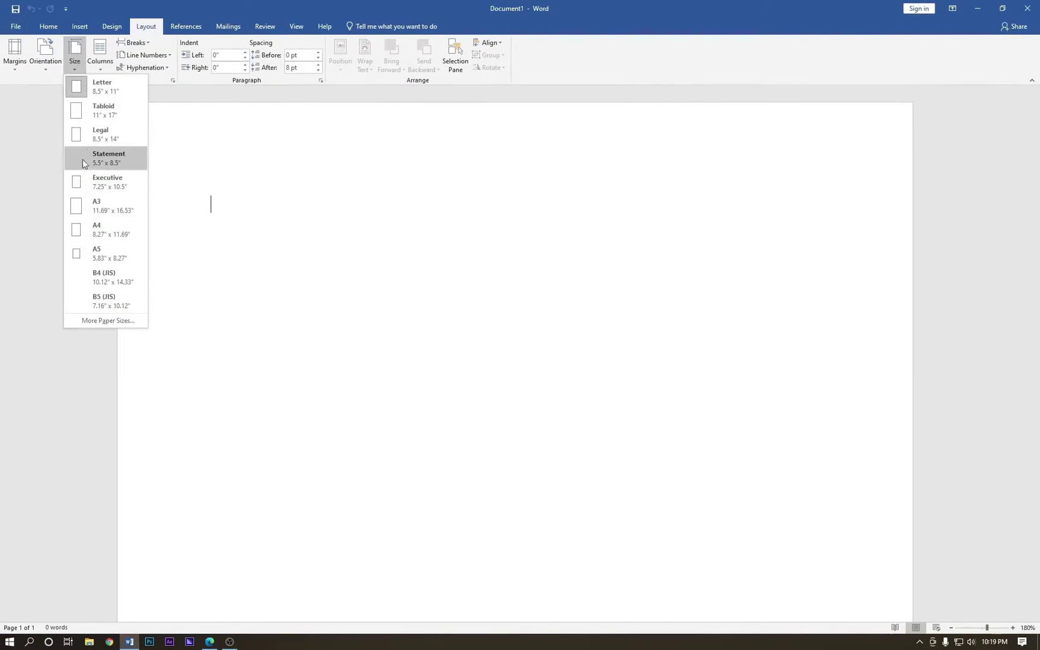
{"action": "left_click", "coordinate": [97, 232]}
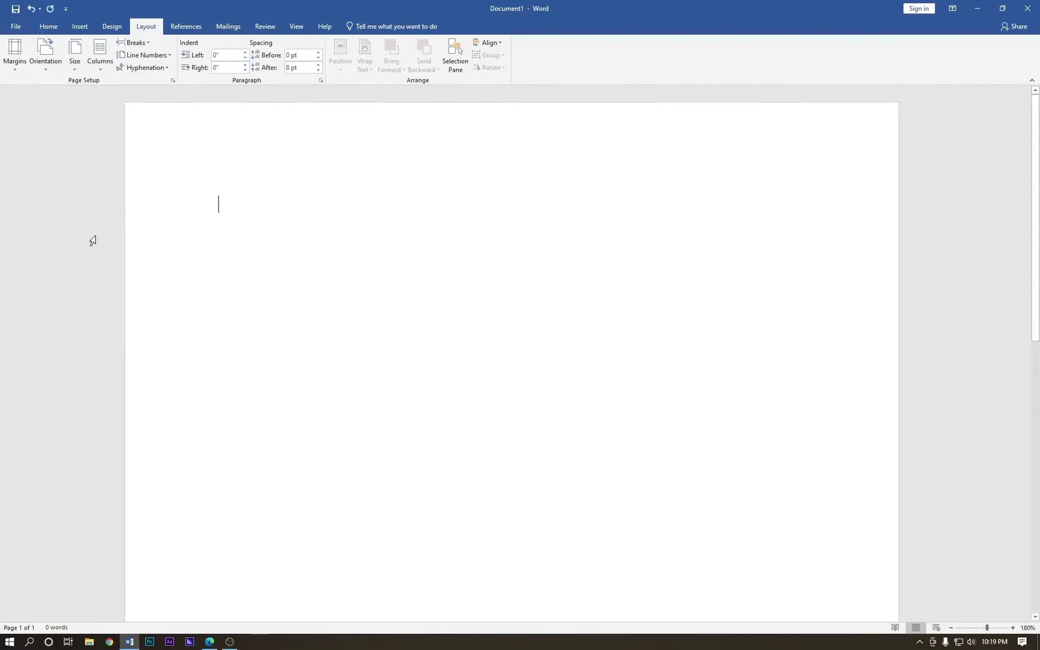
Set the top, left, bottom and right page margins to 0.1 inch through Custom Margins
{"action": "left_click", "coordinate": [15, 57]}
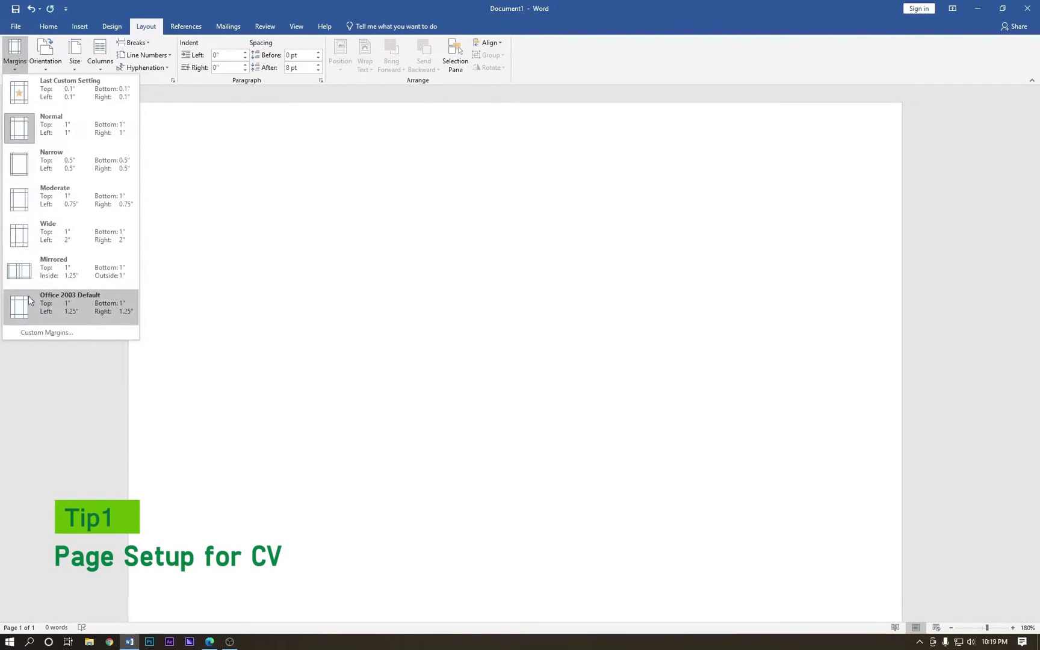
{"action": "left_click", "coordinate": [37, 333]}
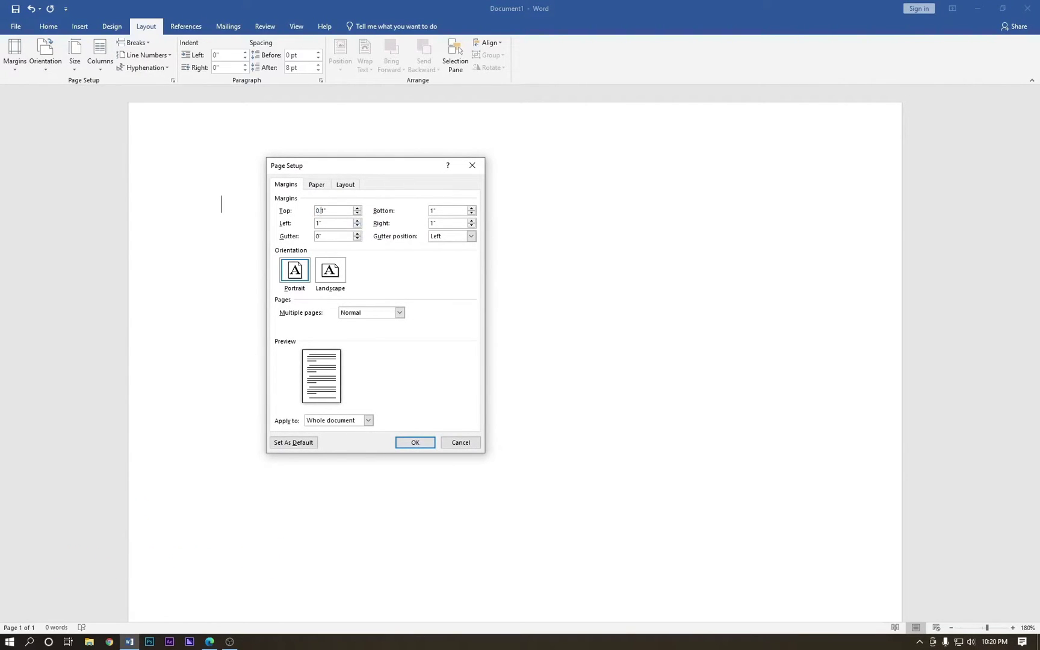
{"action": "left_click_drag", "start_coordinate": [332, 212], "coordinate": [307, 211]}
{"action": "left_click", "coordinate": [319, 223]}
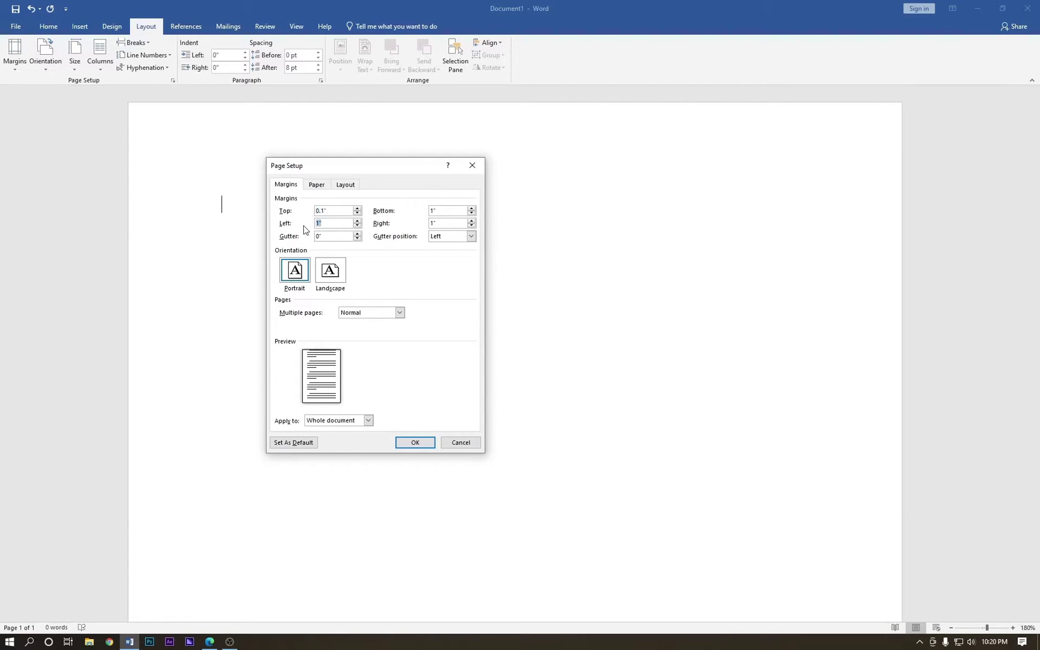
{"action": "left_click", "coordinate": [445, 211]}
{"action": "type", "text": "0.1"}
{"action": "left_click", "coordinate": [413, 445]}
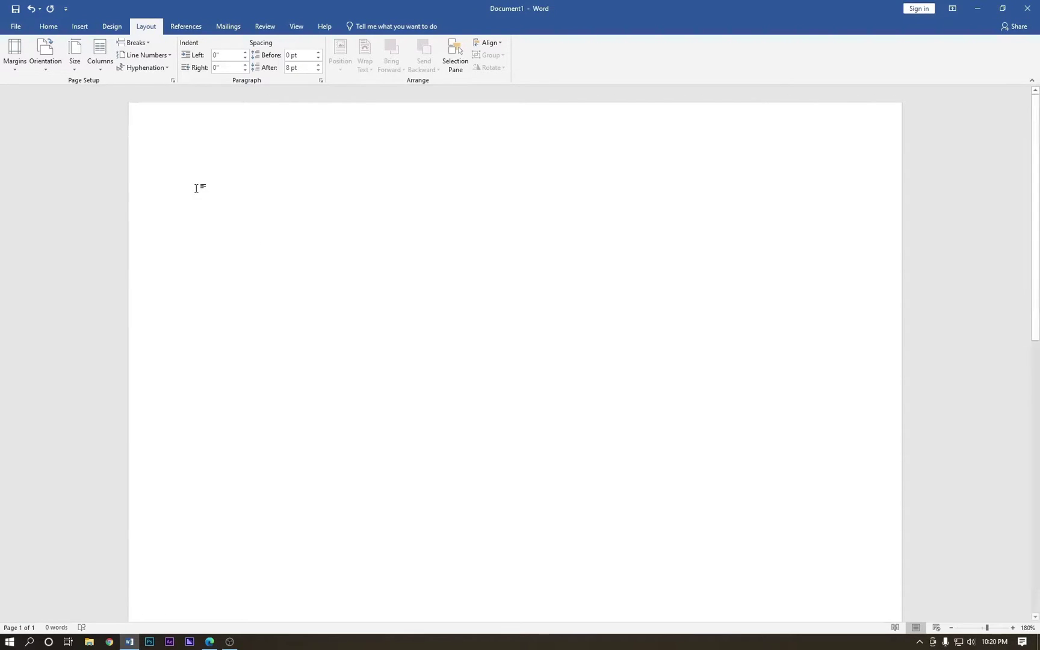
{"action": "left_click", "coordinate": [81, 27]}
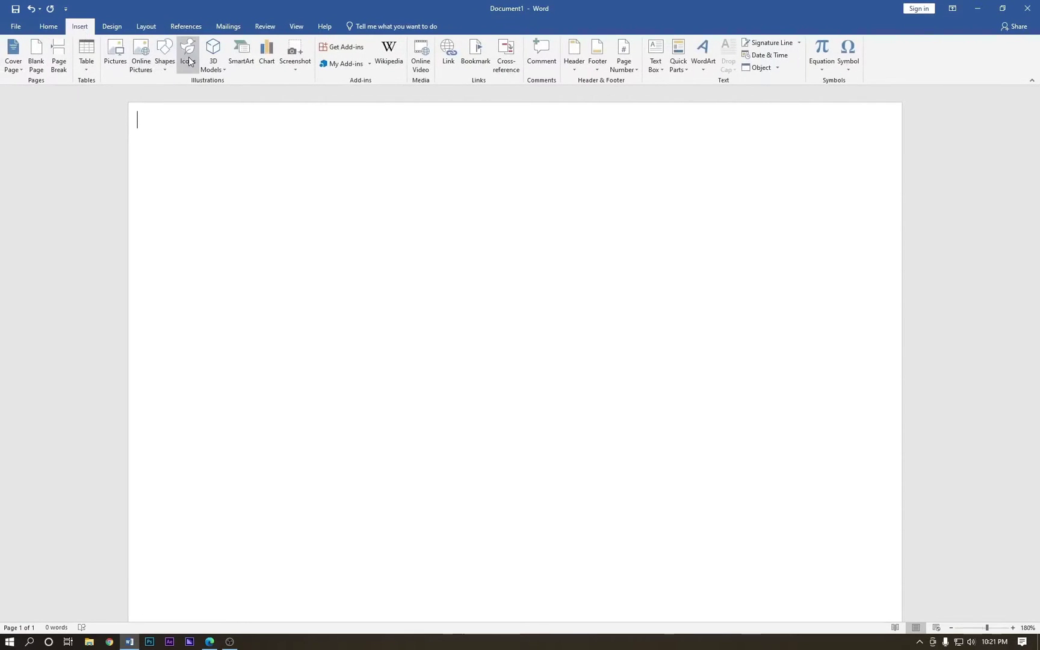
Draw an oval circle near the page's top-left and thicken its outline
{"action": "left_click", "coordinate": [172, 66]}
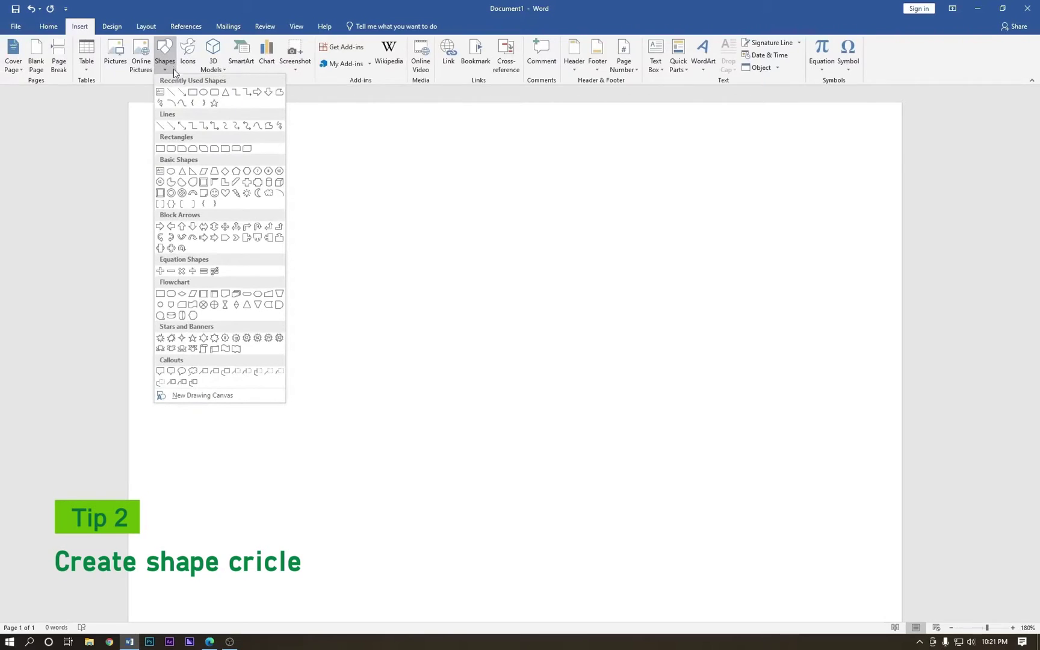
{"action": "left_click", "coordinate": [203, 91]}
{"action": "mouse_move", "coordinate": [162, 136]}
{"action": "left_mouse_down"}
{"action": "mouse_move", "coordinate": [248, 249]}
{"action": "mouse_move", "coordinate": [232, 234]}
{"action": "left_mouse_up"}
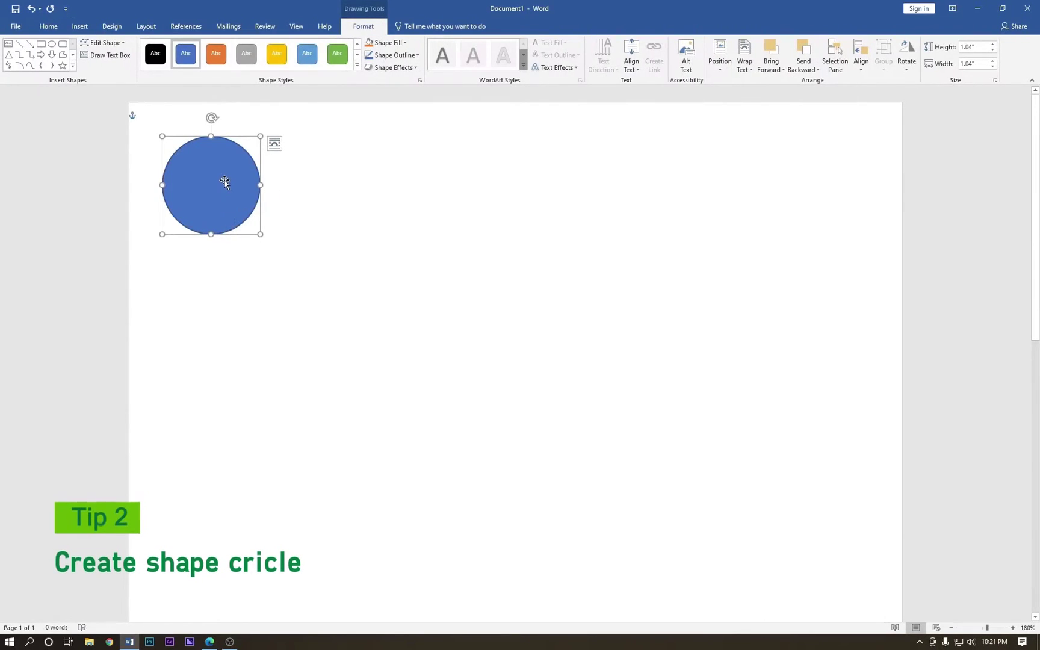
{"action": "left_click", "coordinate": [407, 53]}
{"action": "mouse_move", "coordinate": [400, 179]}
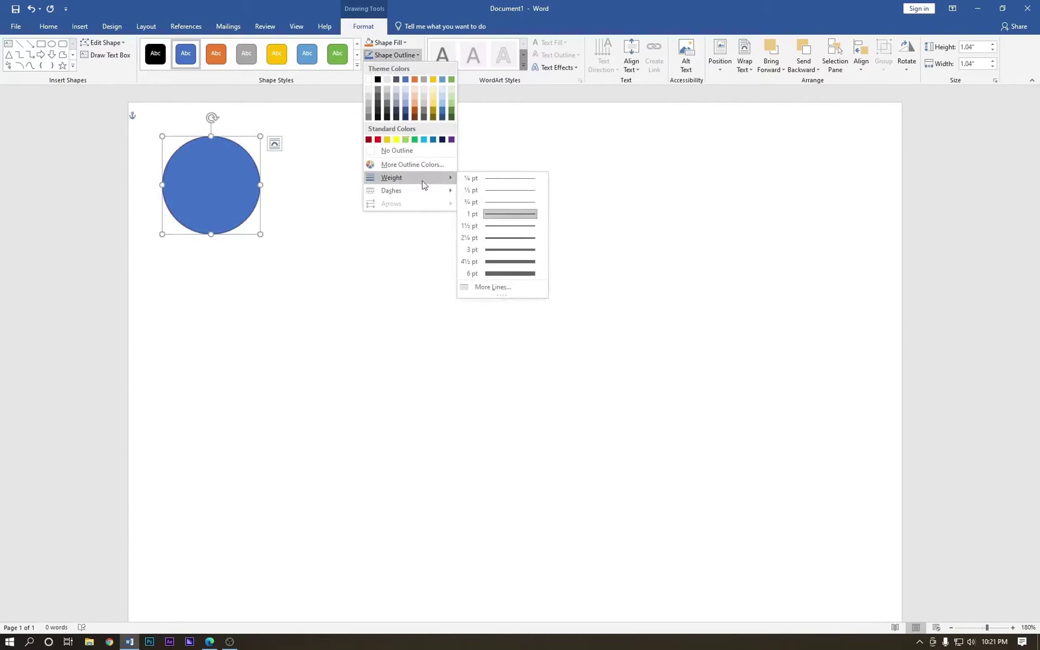
{"action": "left_click", "coordinate": [504, 250]}
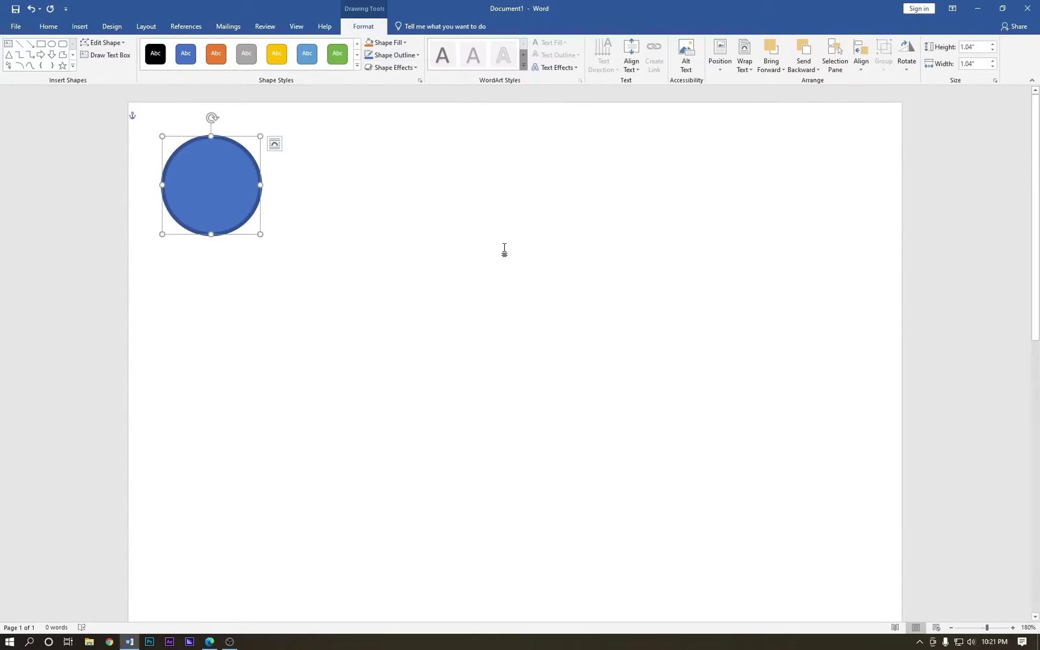
Apply the orange-outline, white-fill shape style and set the outline weight to 3 pt
{"action": "left_click", "coordinate": [357, 66]}
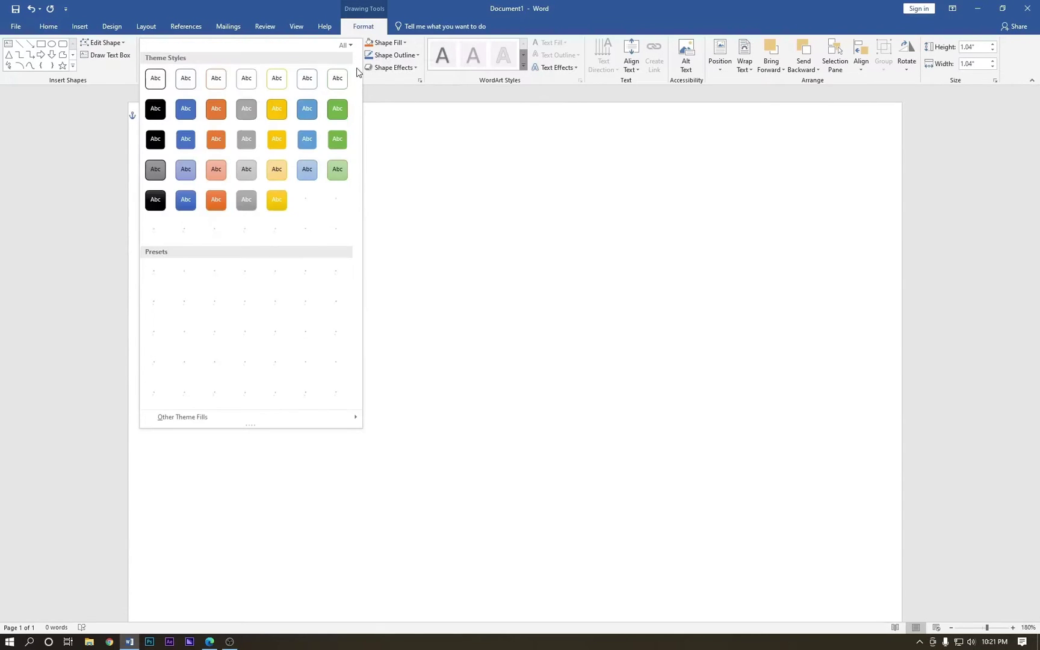
{"action": "left_click", "coordinate": [215, 86]}
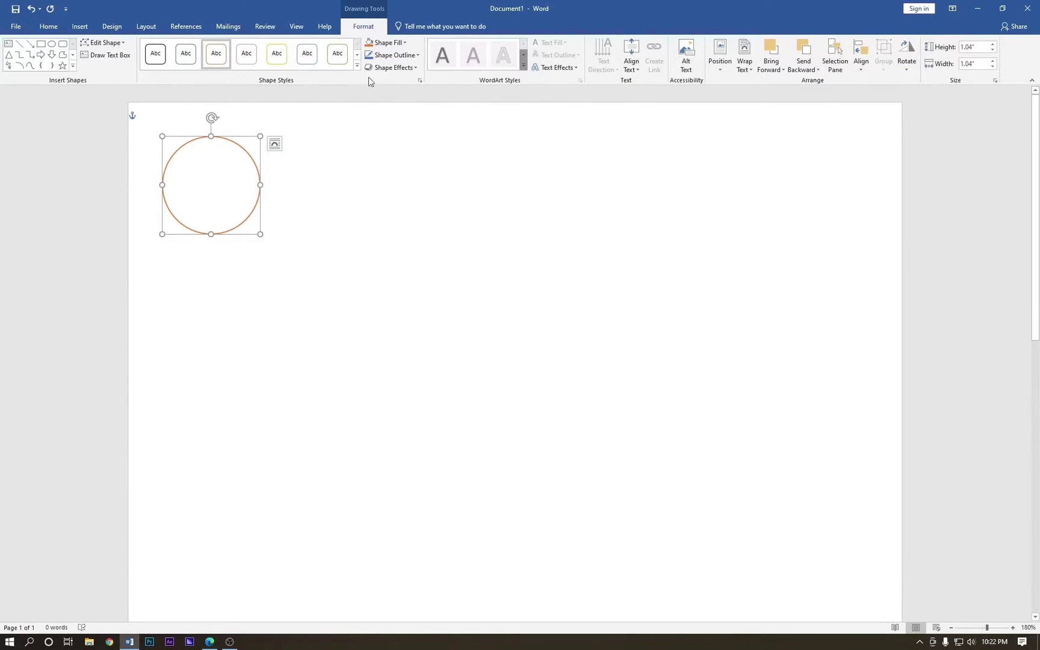
{"action": "left_click", "coordinate": [392, 55]}
{"action": "mouse_move", "coordinate": [394, 178]}
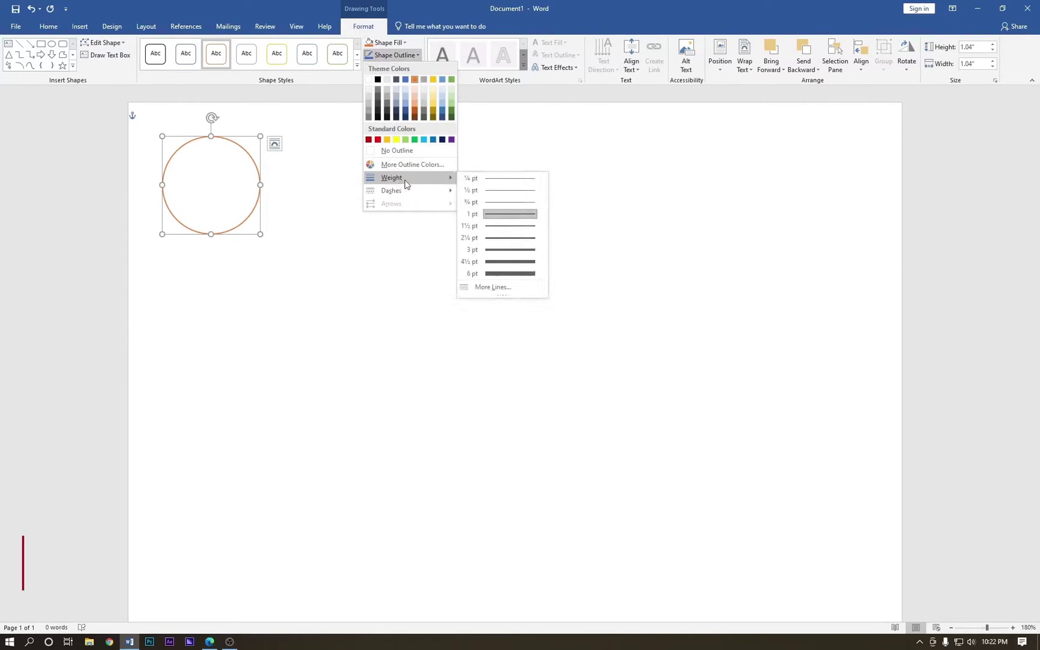
{"action": "left_click", "coordinate": [492, 249]}
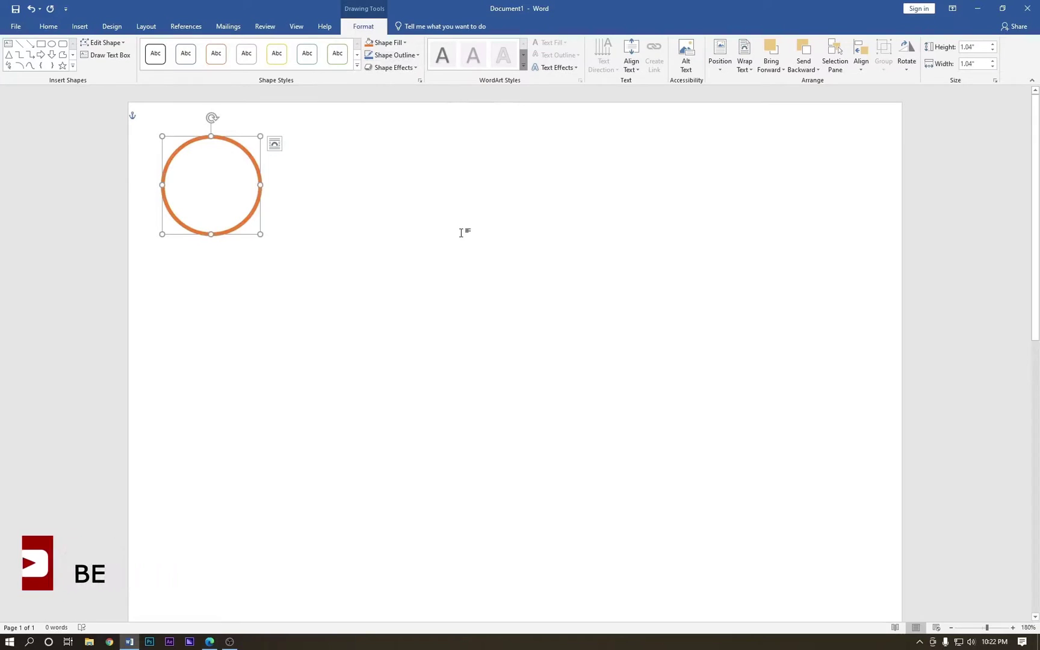
{"action": "left_click", "coordinate": [75, 26]}
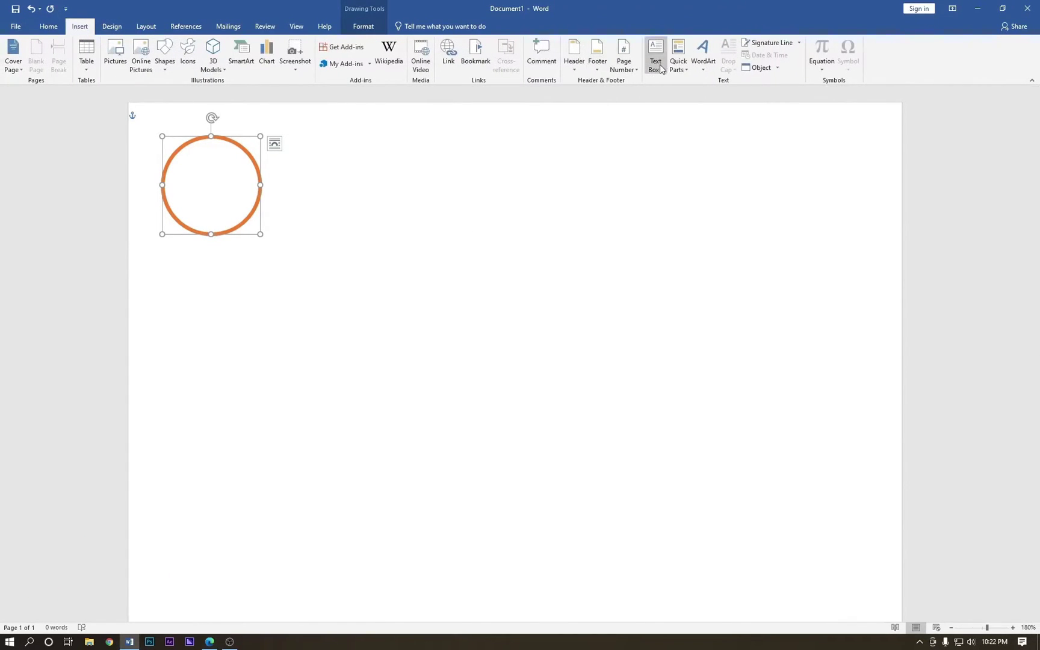
Draw a text box right of the circle with no outline and no fill
{"action": "left_click_drag", "start_coordinate": [275, 133], "coordinate": [709, 173]}
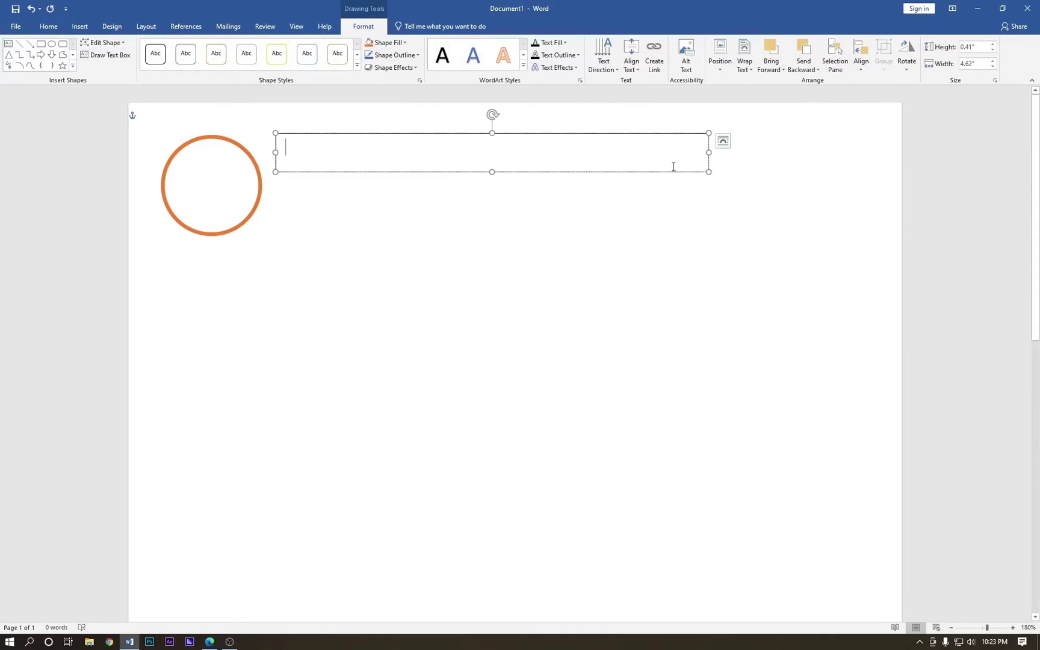
{"action": "left_click", "coordinate": [392, 56]}
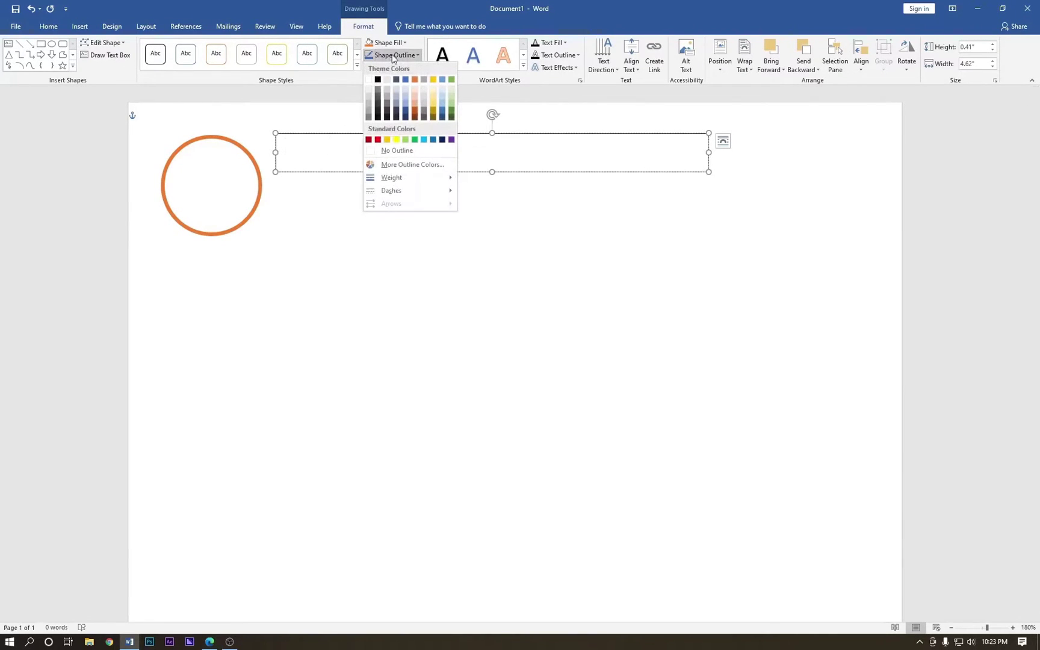
{"action": "left_click", "coordinate": [397, 151]}
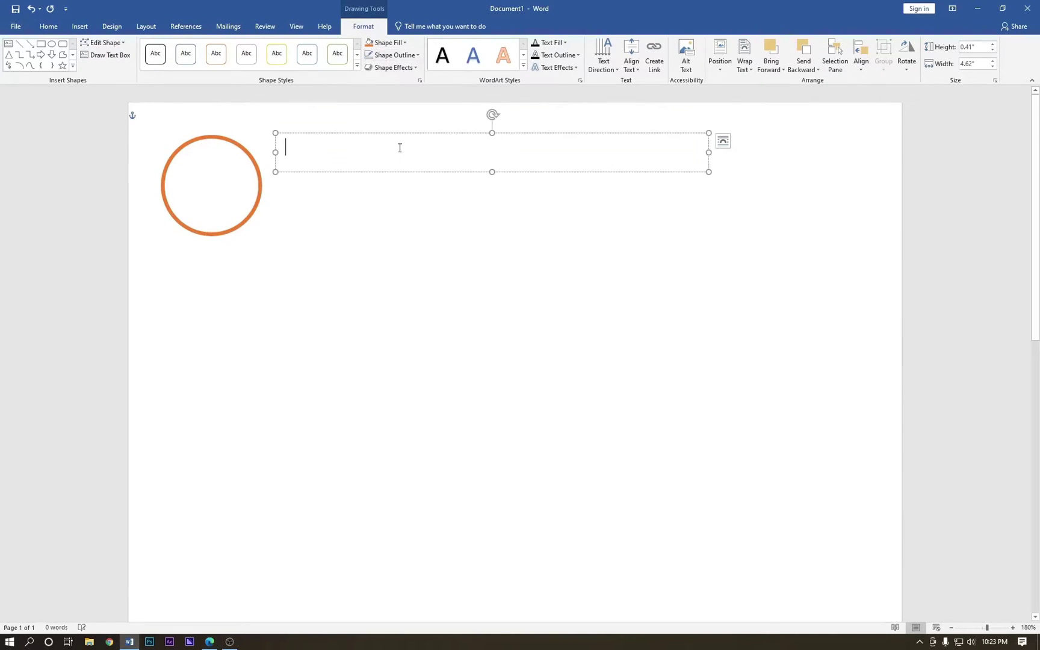
{"action": "left_click", "coordinate": [405, 42]}
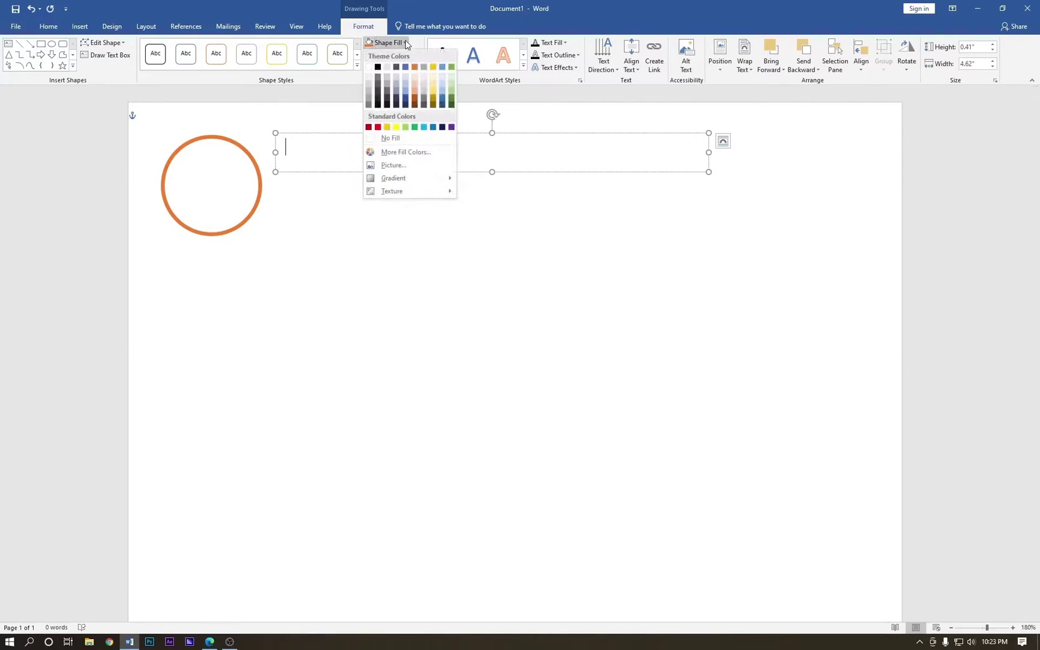
{"action": "left_click", "coordinate": [380, 139]}
Type YOURNAME in the text box and select it for formatting
{"action": "type", "text": "YOURNAME"}
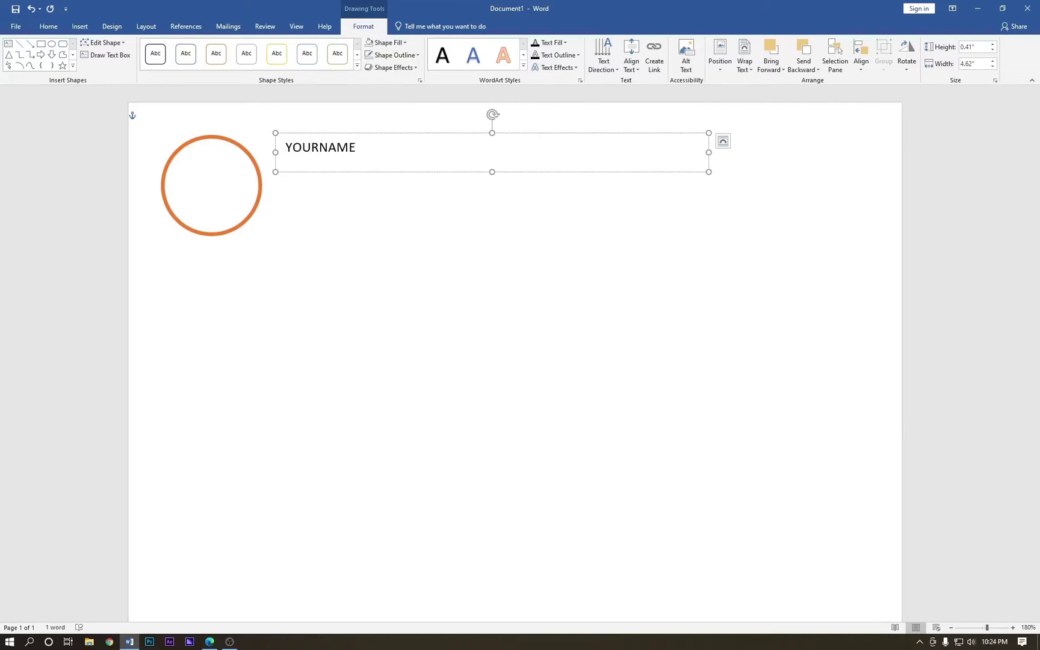
{"action": "left_click_drag", "start_coordinate": [361, 147], "coordinate": [276, 150]}
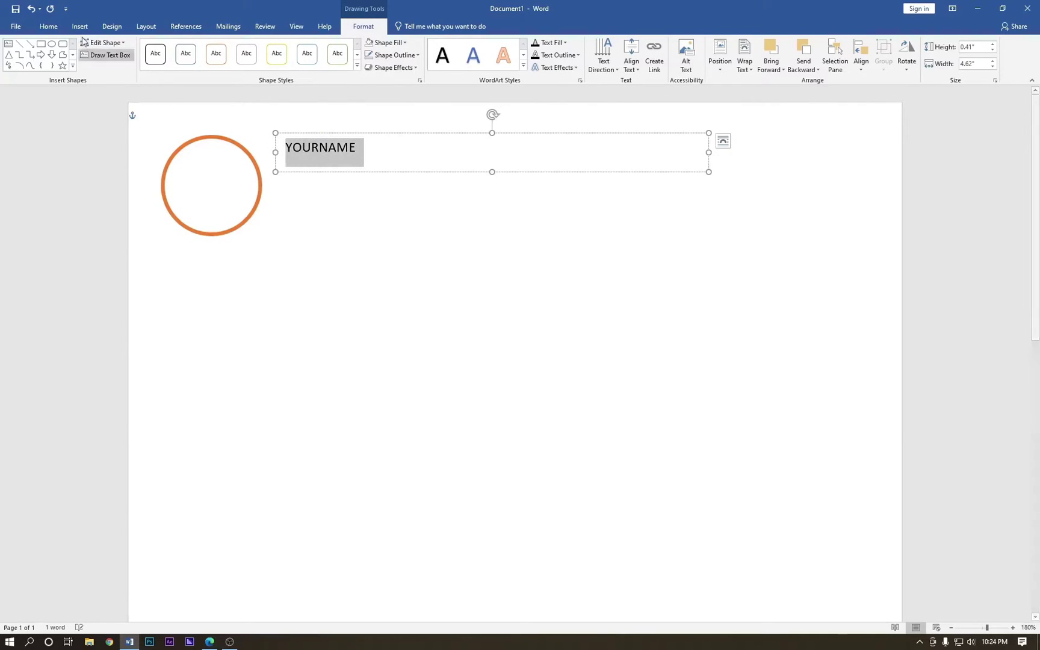
{"action": "left_click", "coordinate": [48, 27]}
Format YOURNAME as 20 pt Bahnschrift
{"action": "left_click", "coordinate": [158, 47]}
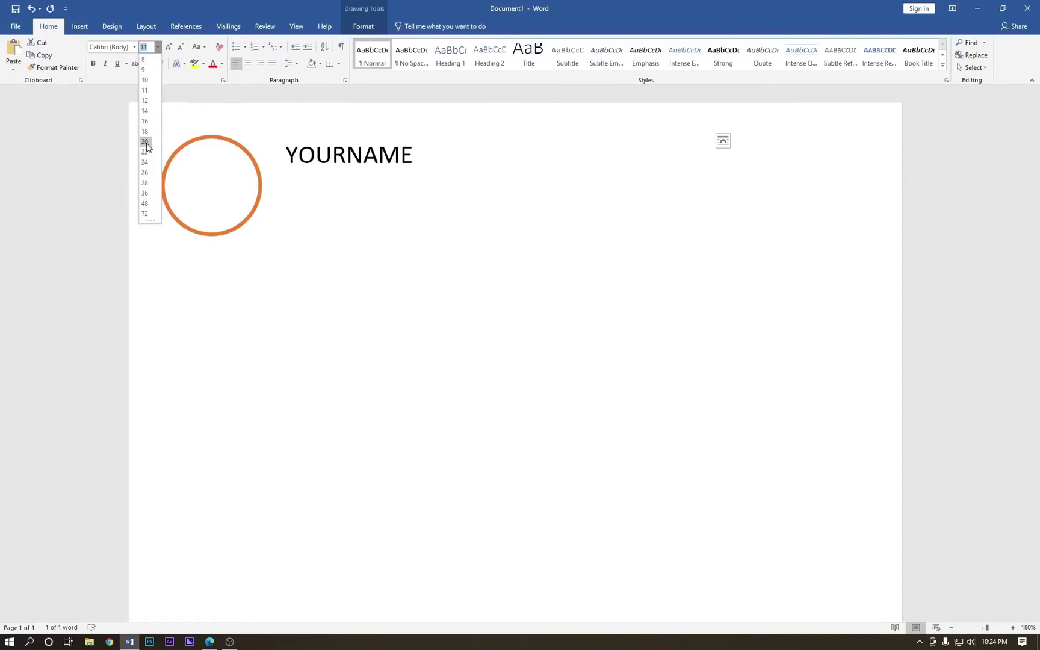
{"action": "left_click", "coordinate": [146, 142]}
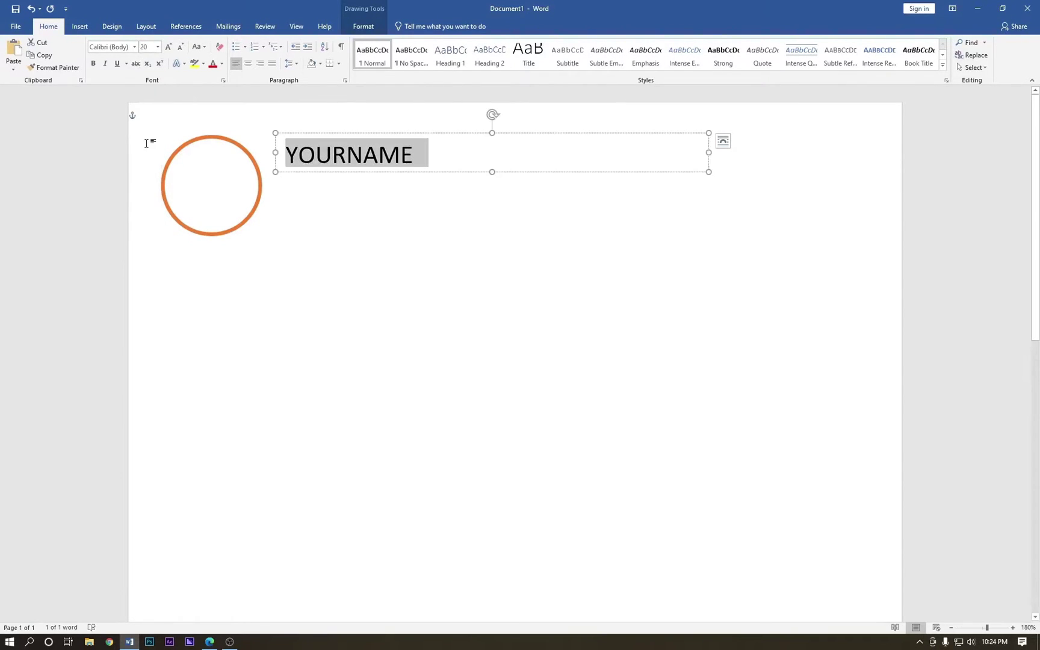
{"action": "left_click", "coordinate": [135, 48]}
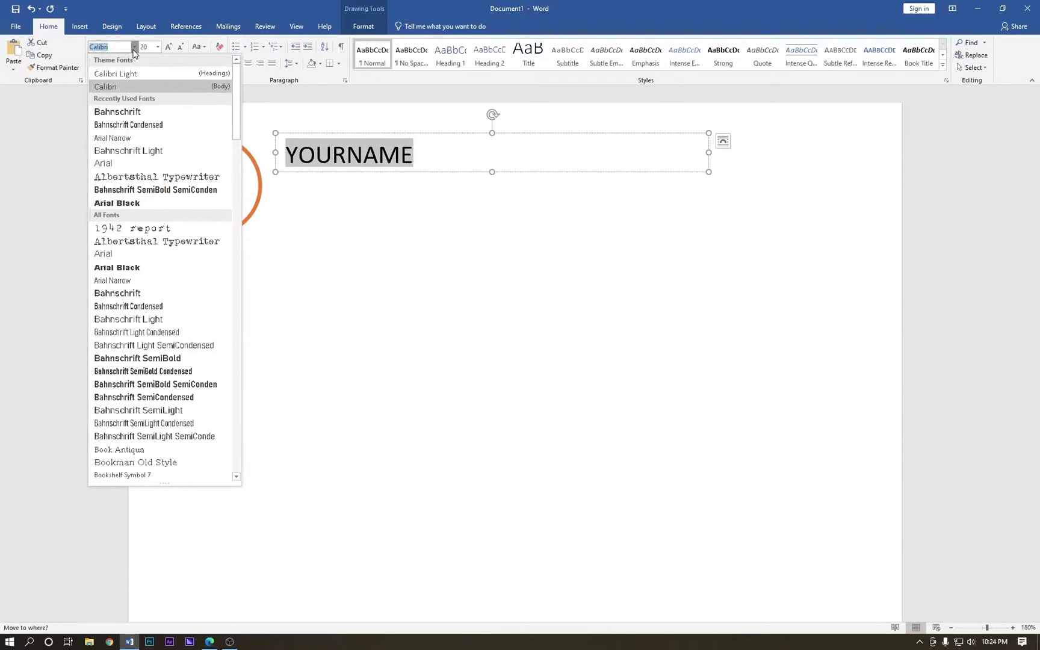
{"action": "left_click", "coordinate": [137, 113]}
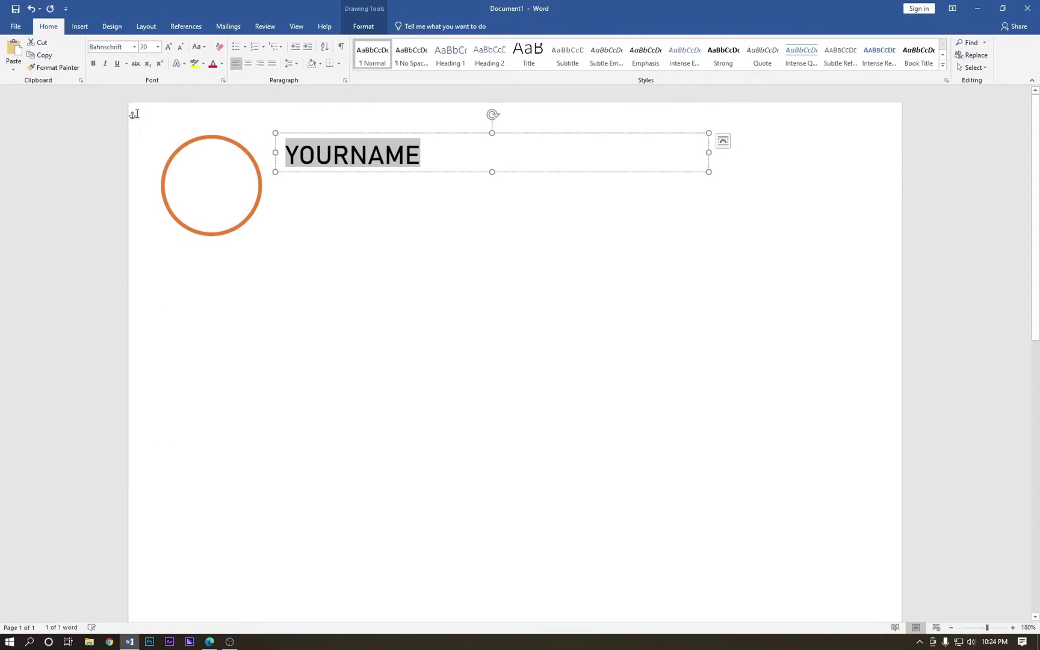
Make the name text box taller and add a 14 pt SUBJECT line
{"action": "left_click_drag", "start_coordinate": [492, 172], "coordinate": [492, 216]}
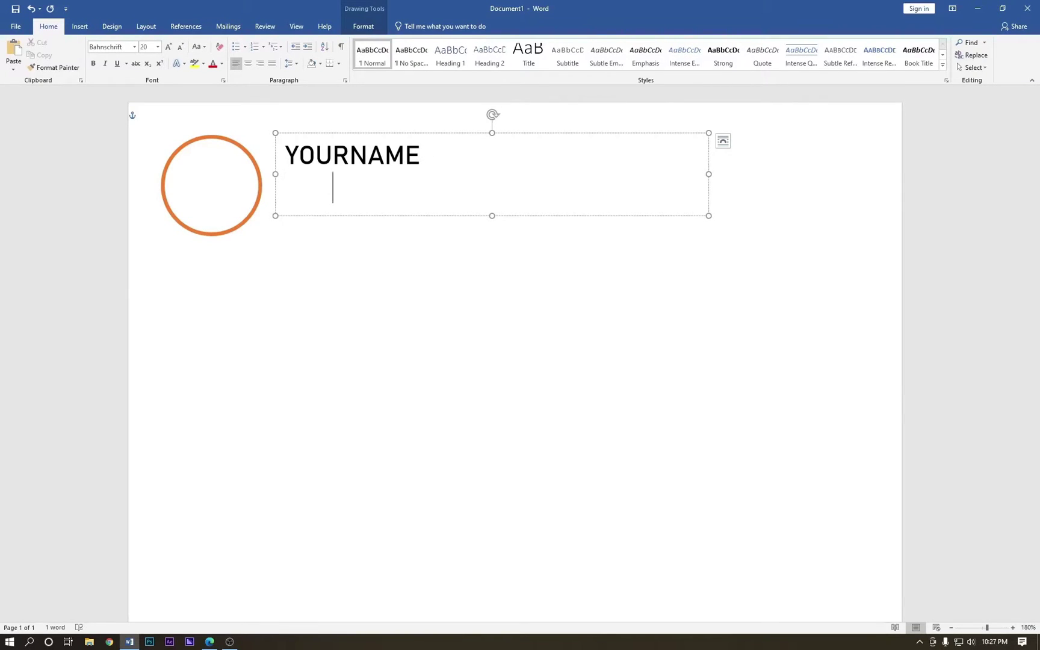
{"action": "left_click", "coordinate": [158, 48]}
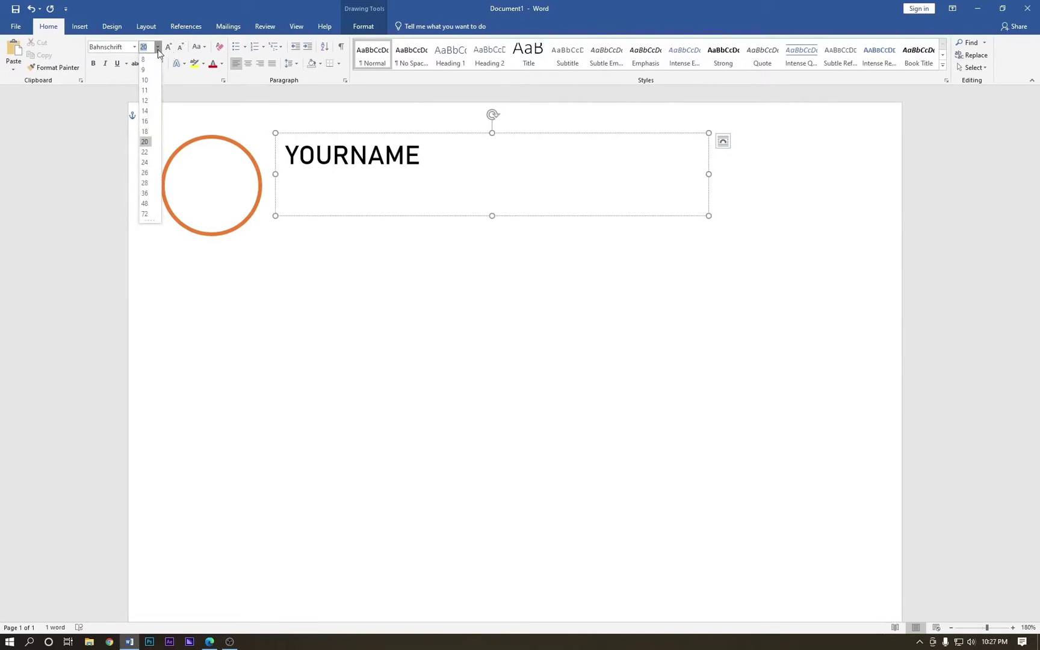
{"action": "left_click", "coordinate": [145, 111]}
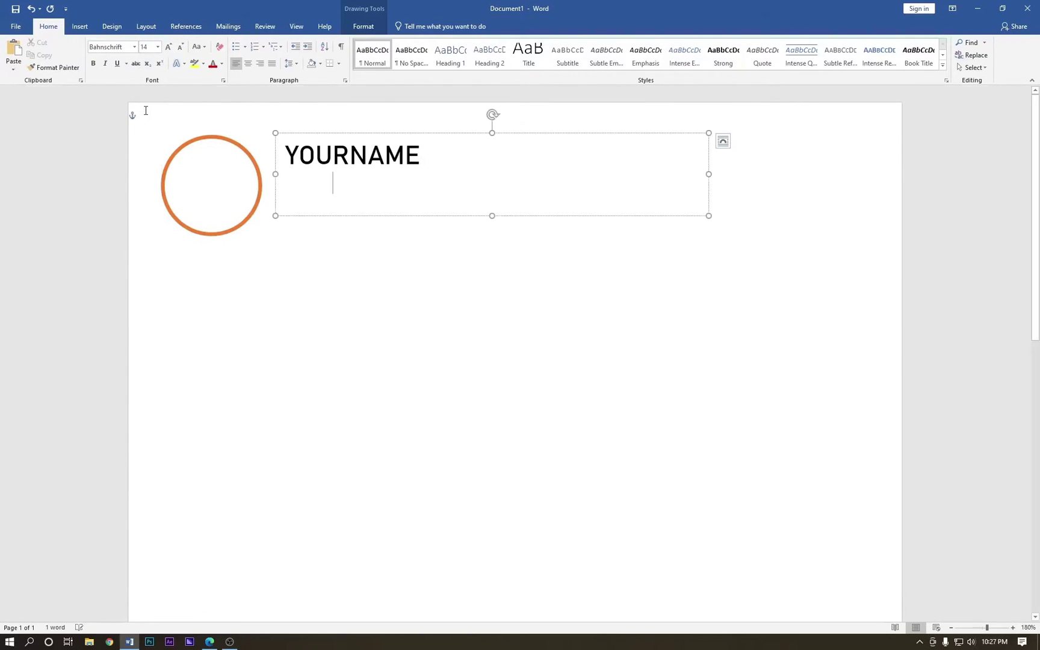
{"action": "type", "text": "SUBJECT"}
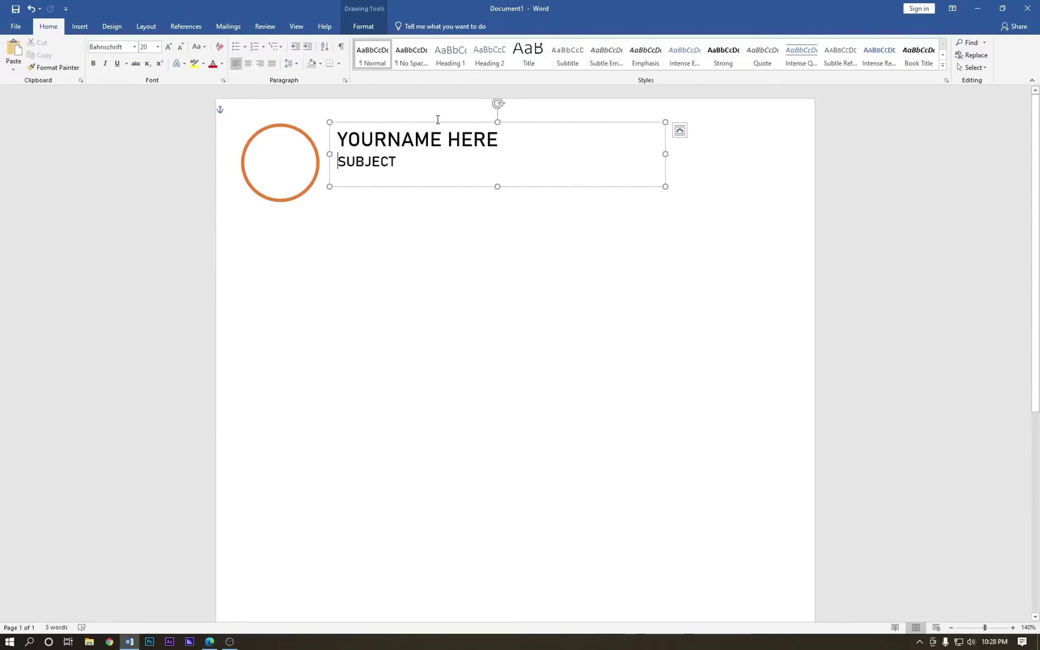
Shift the name text box right and slightly enlarge and nudge the orange circle
{"action": "left_click_drag", "start_coordinate": [437, 123], "coordinate": [455, 133]}
{"action": "left_click", "coordinate": [288, 172]}
{"action": "left_click_drag", "start_coordinate": [291, 166], "coordinate": [290, 161]}
{"action": "left_click_drag", "start_coordinate": [326, 208], "coordinate": [341, 219]}
{"action": "left_click_drag", "start_coordinate": [399, 137], "coordinate": [415, 137]}
{"action": "left_click", "coordinate": [399, 220]}
{"action": "left_click", "coordinate": [112, 30]}
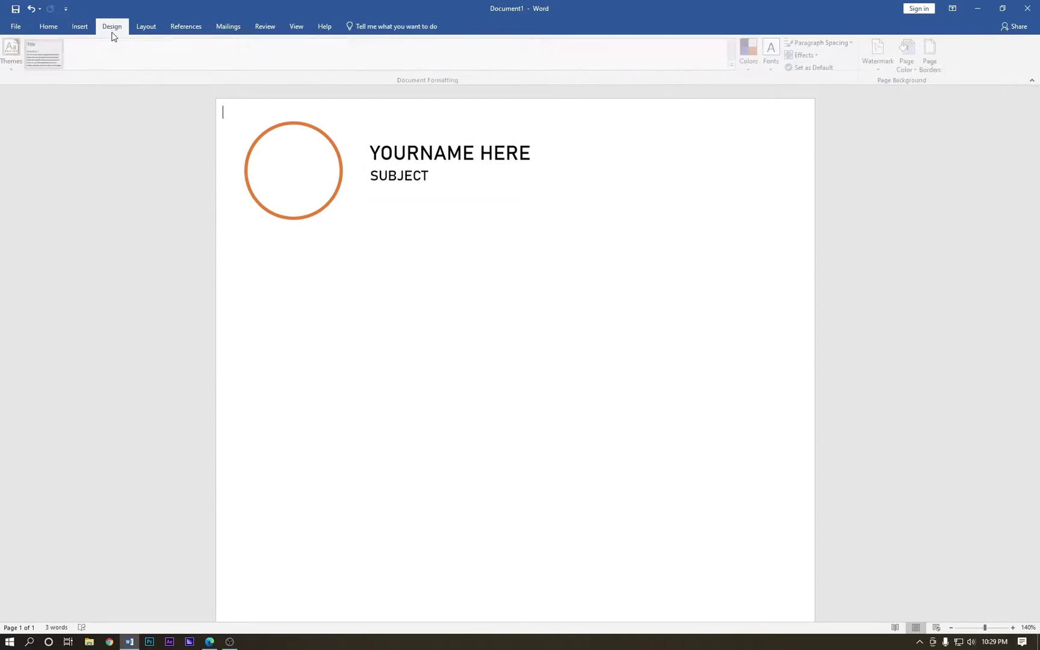
{"action": "left_click", "coordinate": [79, 30]}
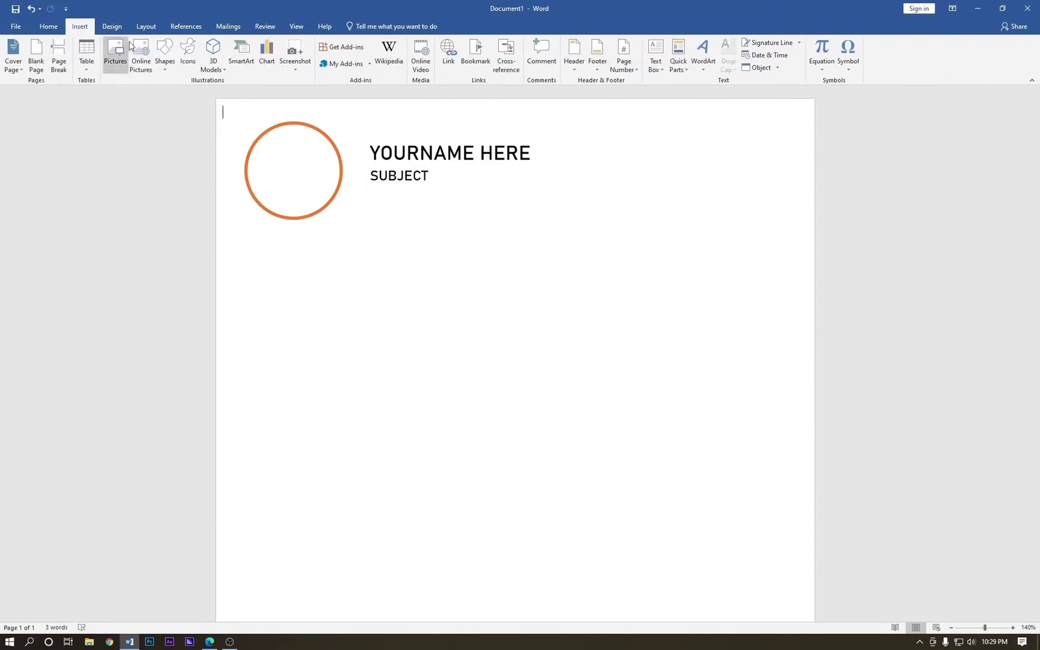
Draw a small circle below SUBJECT with no fill and the orange-outline style
{"action": "left_click", "coordinate": [165, 60]}
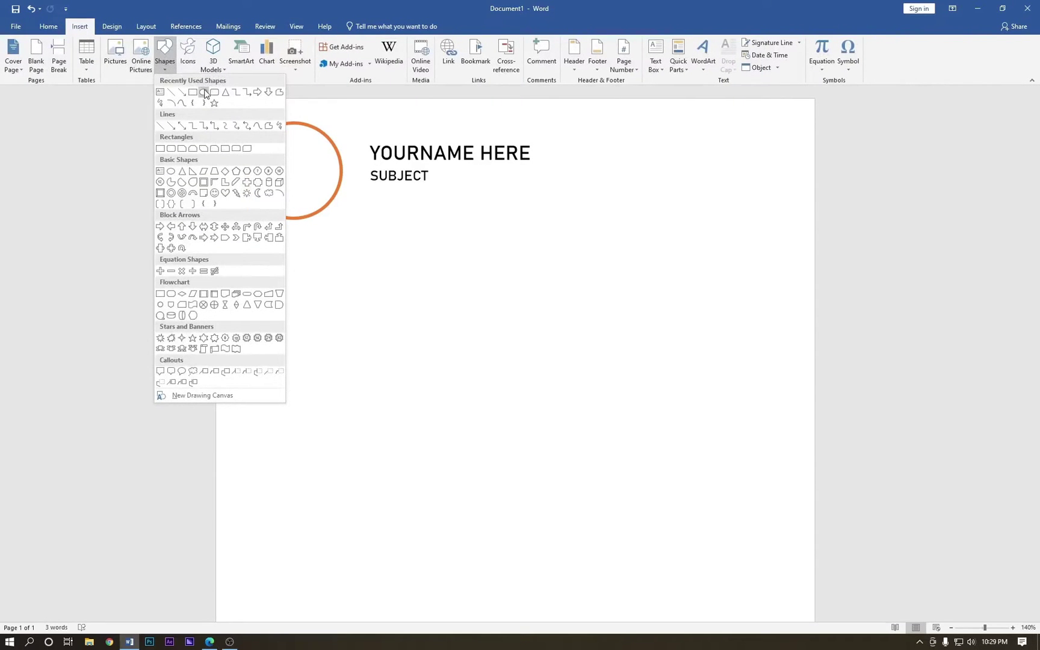
{"action": "left_click", "coordinate": [204, 92]}
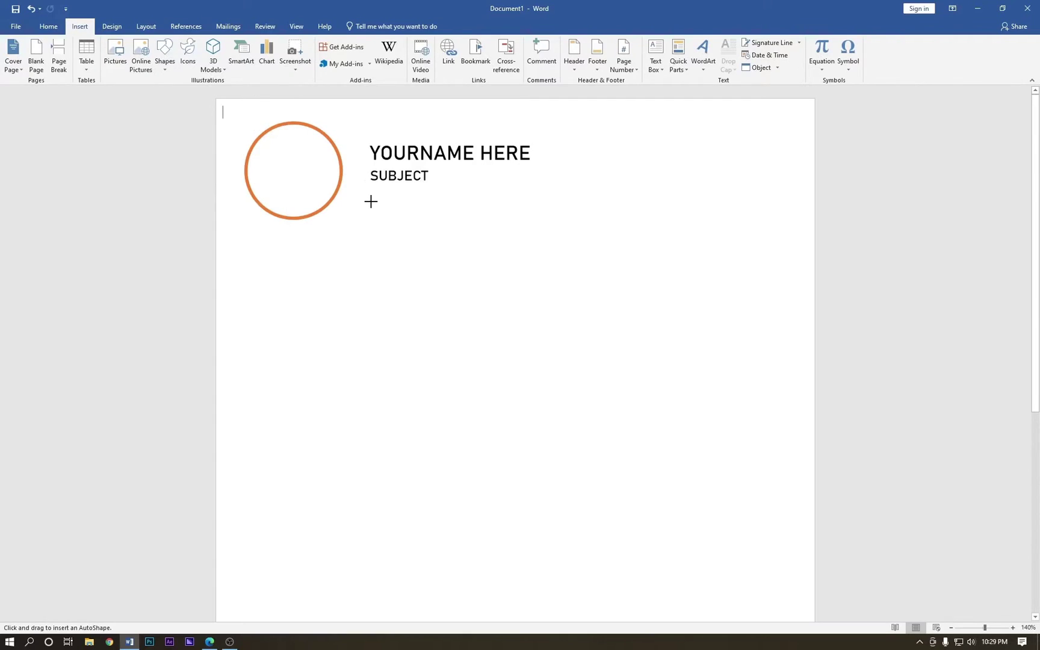
{"action": "left_click_drag", "start_coordinate": [381, 206], "coordinate": [380, 210]}
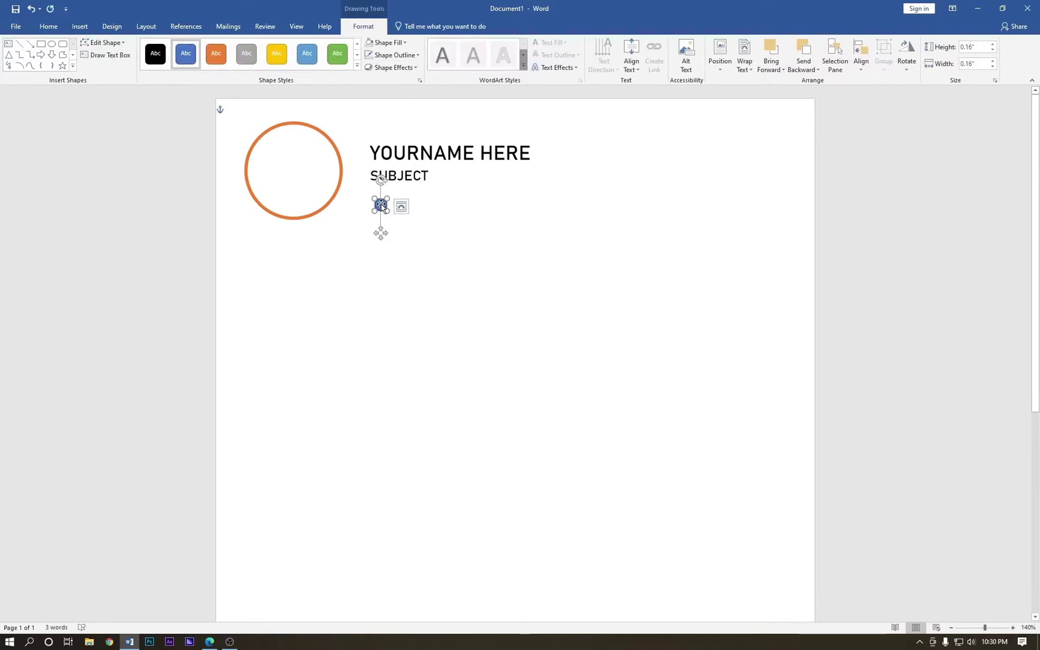
{"action": "left_click", "coordinate": [399, 55]}
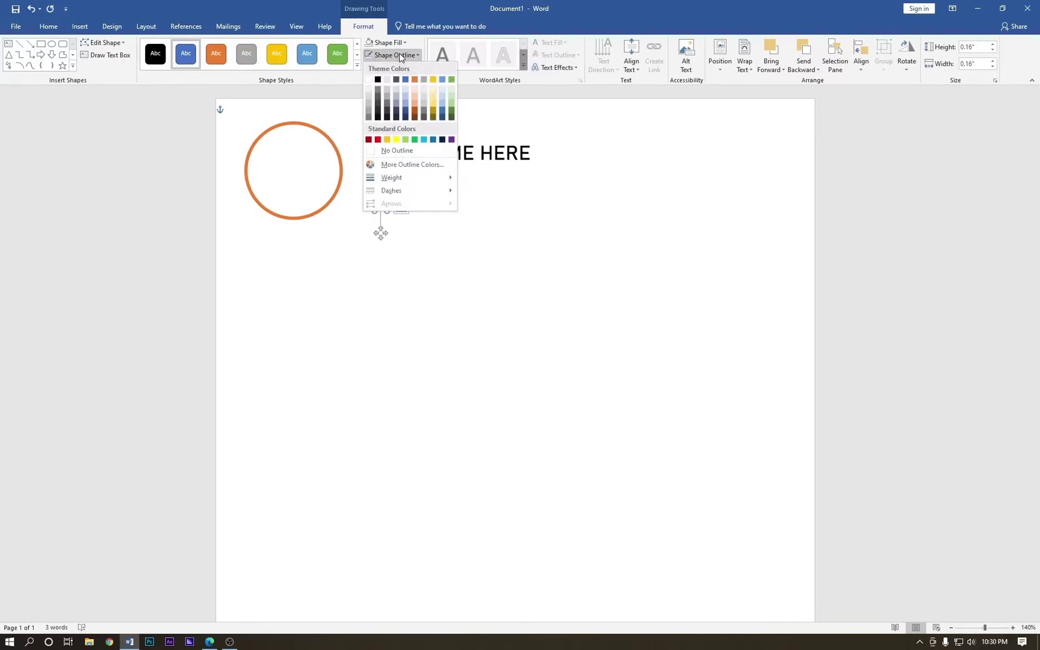
{"action": "left_click", "coordinate": [385, 44]}
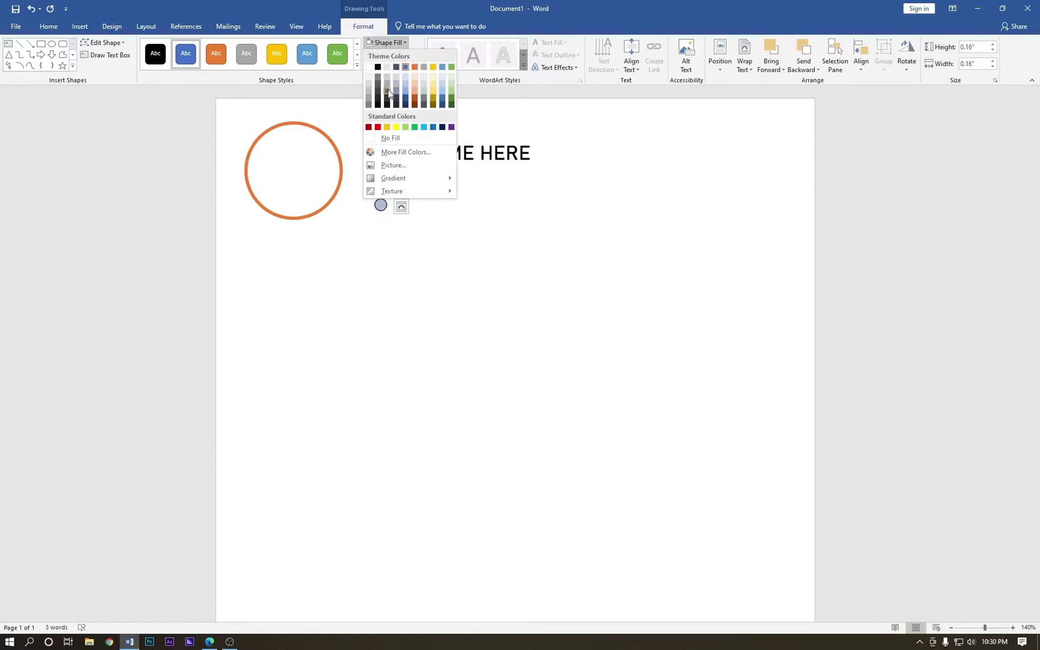
{"action": "left_click", "coordinate": [386, 139]}
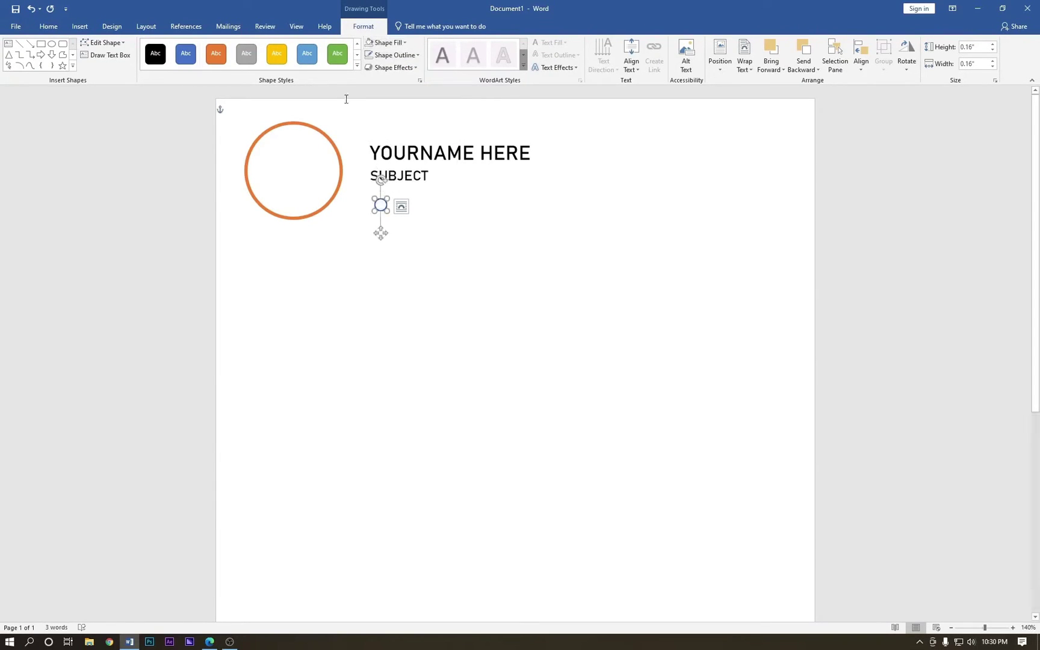
{"action": "left_click", "coordinate": [357, 66]}
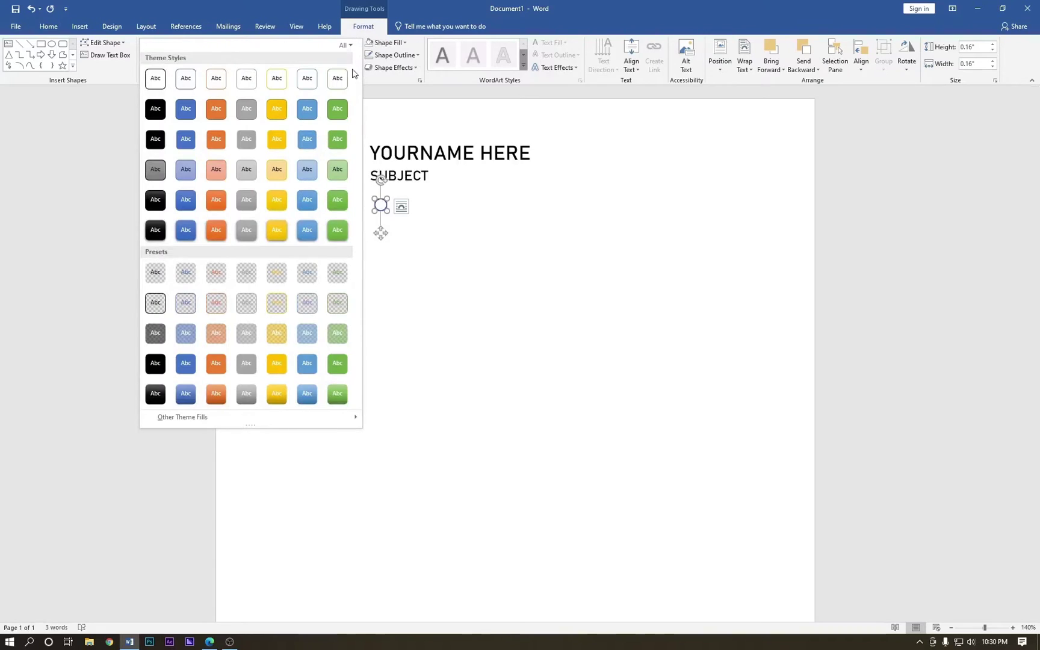
{"action": "left_click", "coordinate": [215, 85]}
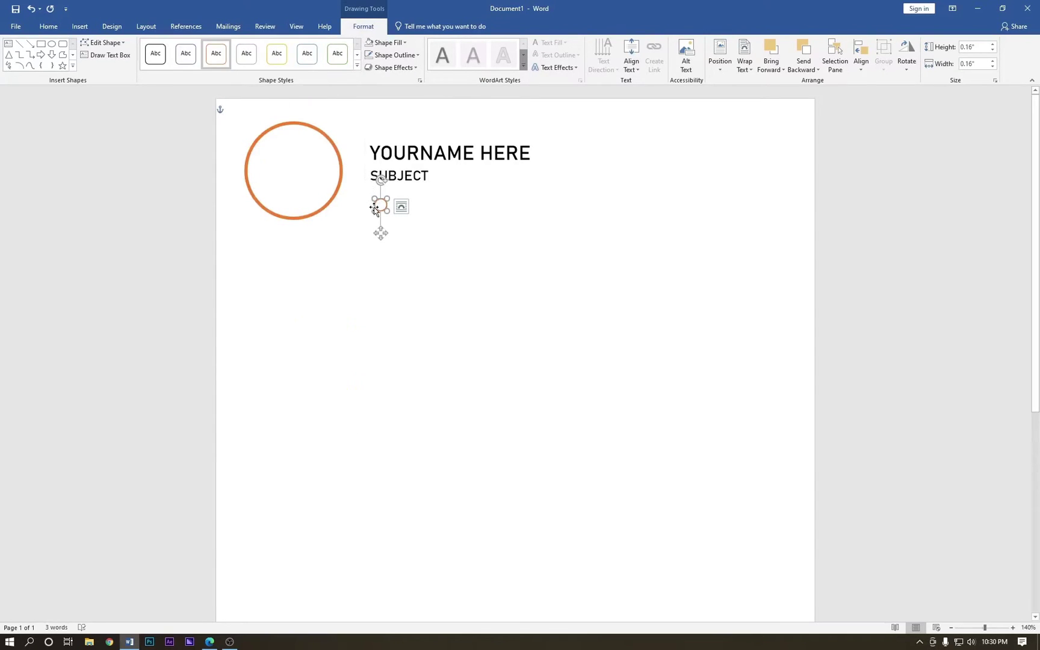
{"action": "left_click", "coordinate": [8, 65]}
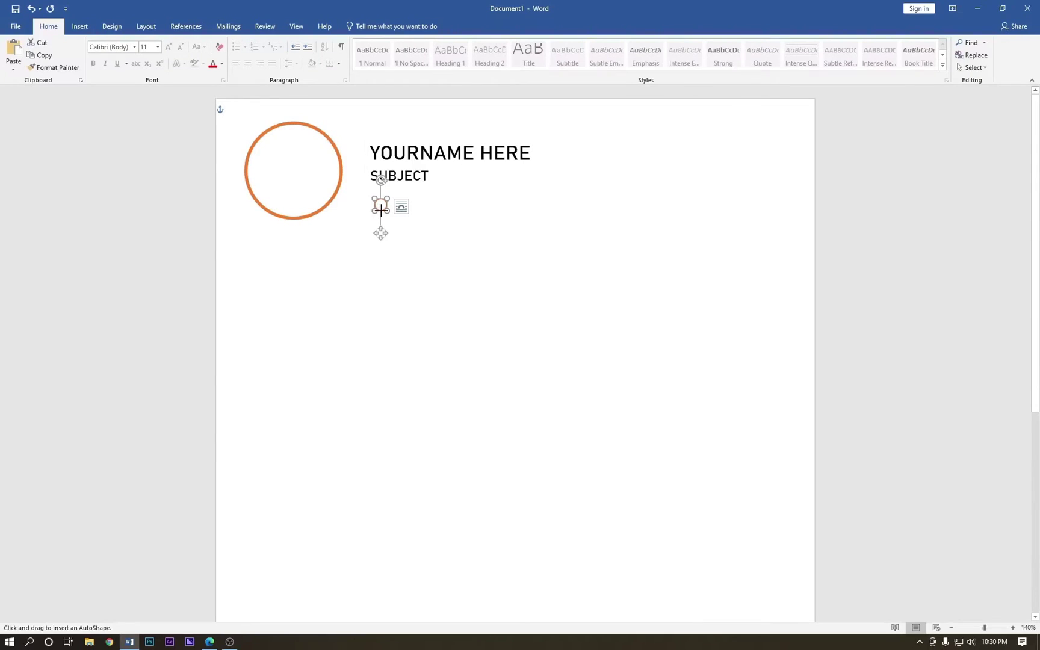
Draw a 1.28-inch vertical line straight down from the small circle
{"action": "mouse_move", "coordinate": [381, 210]}
{"action": "left_mouse_down"}
{"action": "mouse_move", "coordinate": [382, 325]}
{"action": "mouse_move", "coordinate": [381, 304]}
{"action": "left_mouse_up"}
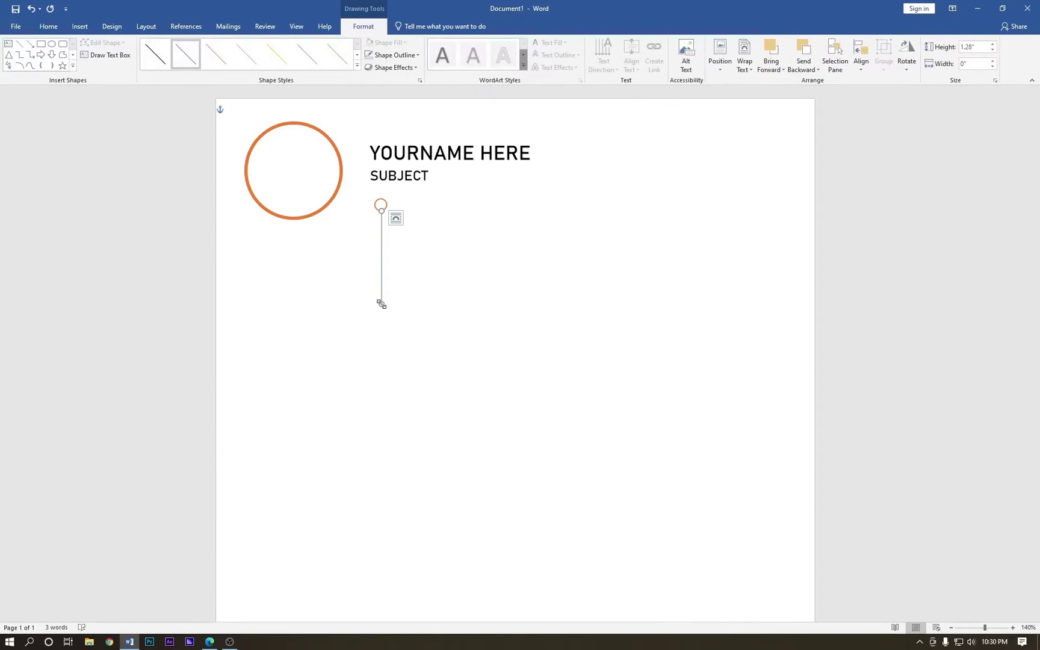
{"action": "key", "text": "Escape"}
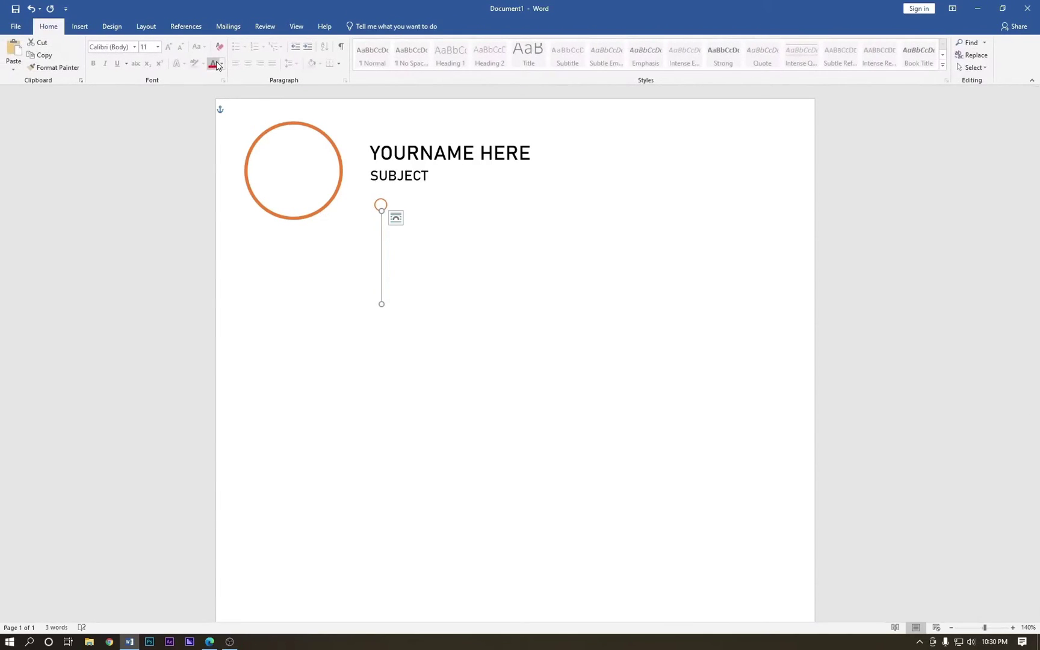
{"action": "left_click", "coordinate": [381, 205]}
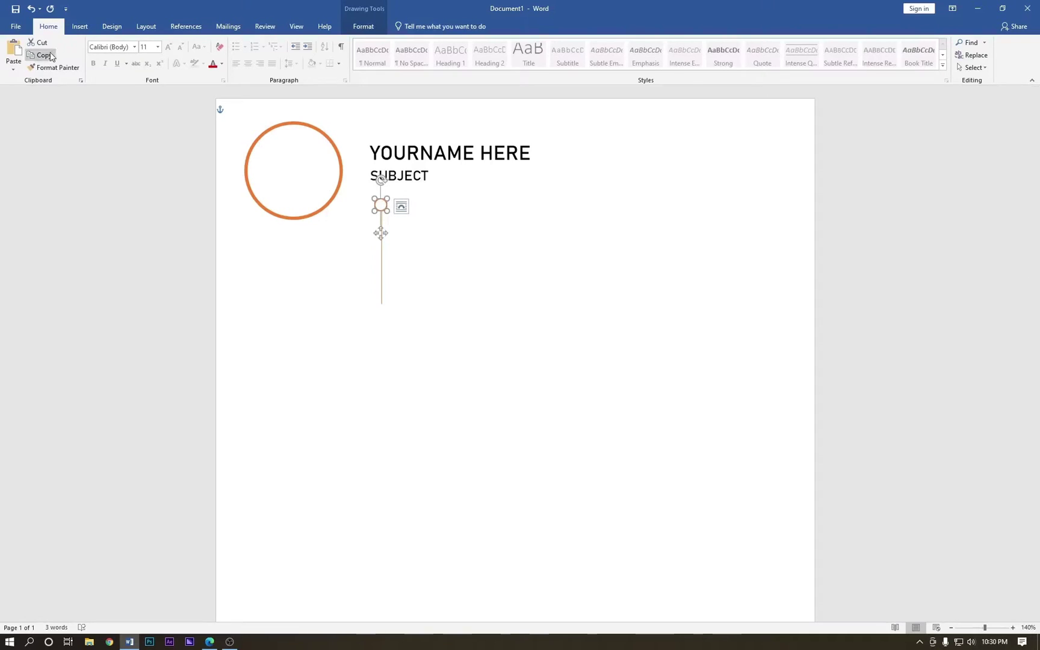
Paste a copy of the small circle at the line's bottom end and select both circles
{"action": "left_click", "coordinate": [12, 60]}
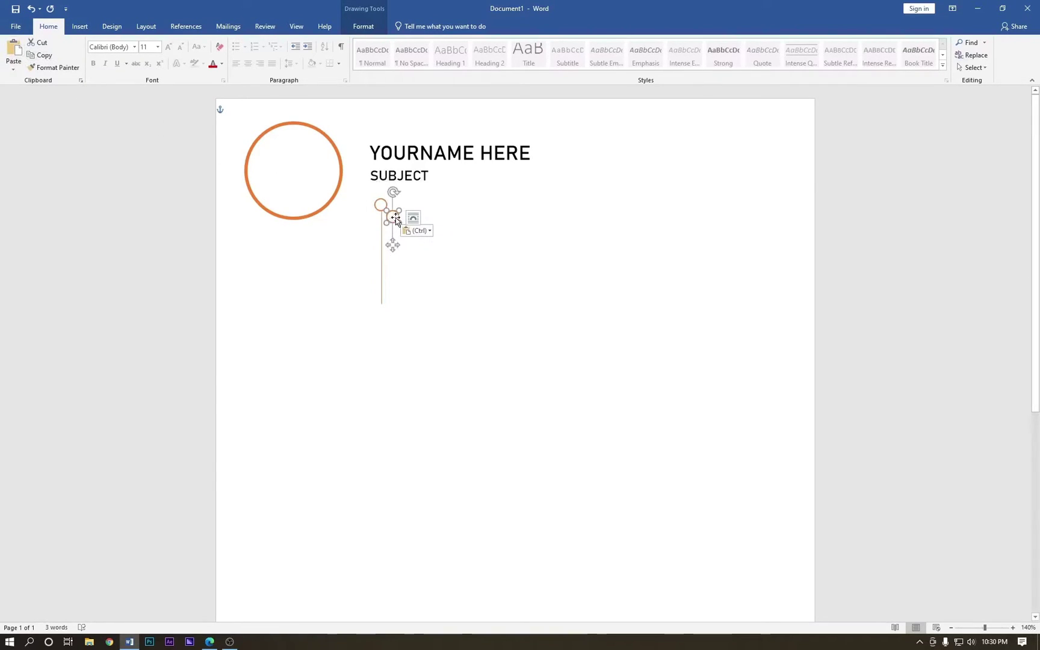
{"action": "left_click_drag", "start_coordinate": [395, 219], "coordinate": [385, 308]}
{"action": "left_click", "coordinate": [380, 205]}
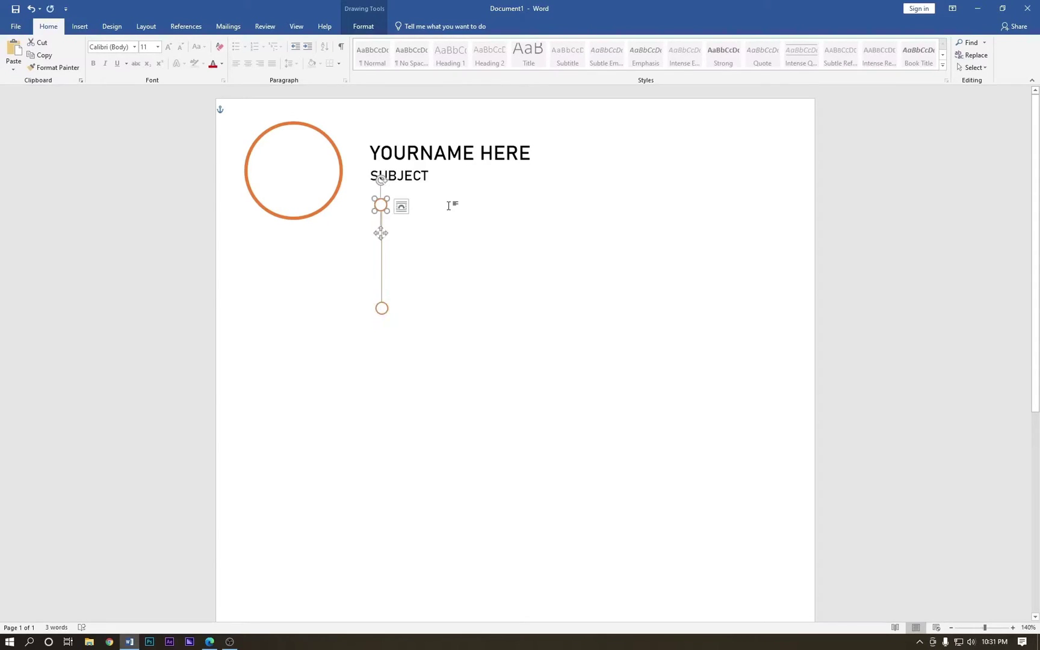
{"action": "left_click", "coordinate": [448, 206]}
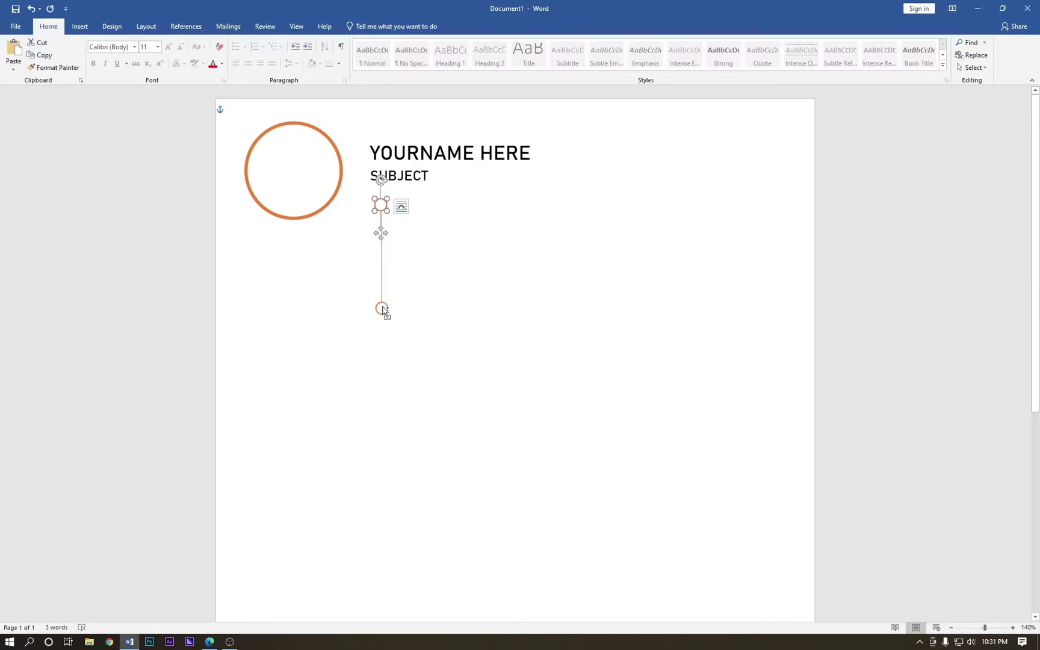
{"action": "left_click", "coordinate": [383, 309], "text": "shift"}
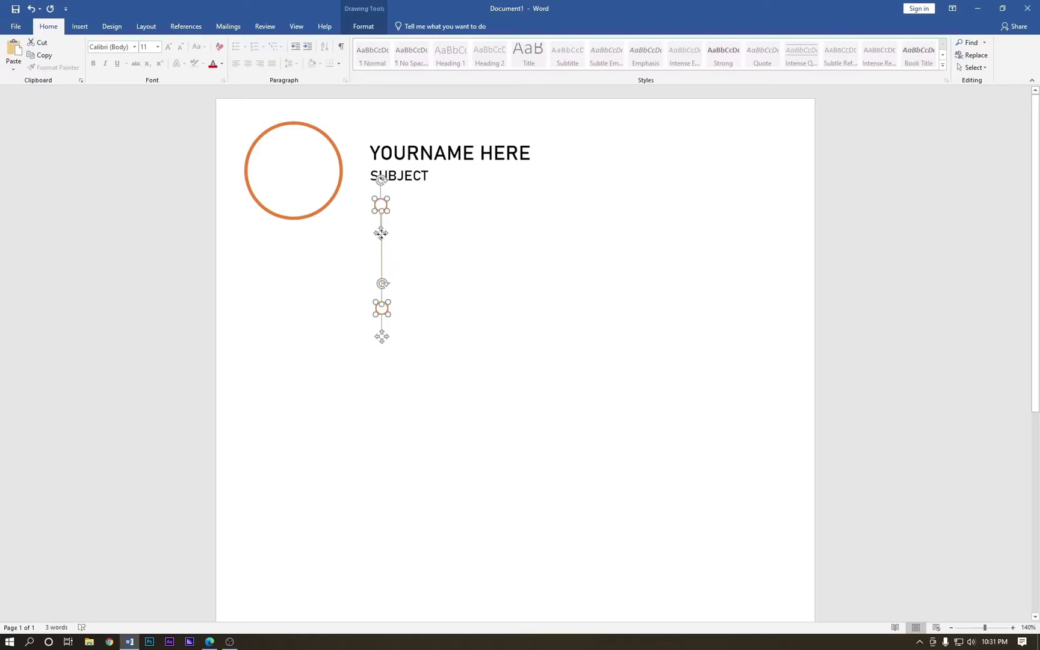
Group the two circles and line into one timeline and shrink it from the top
{"action": "right_click", "coordinate": [379, 204]}
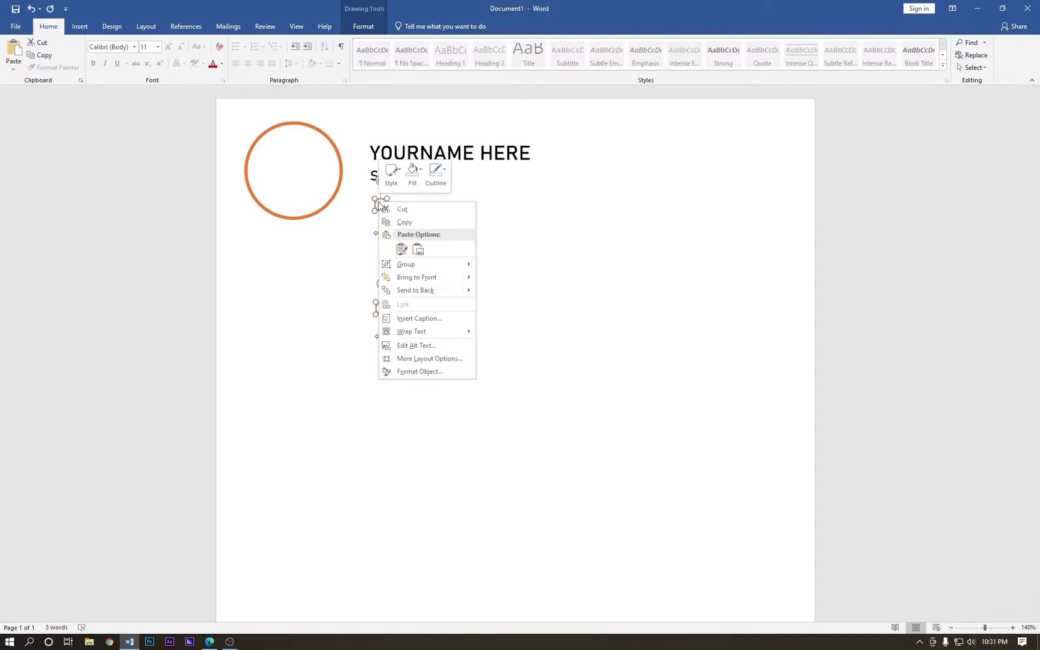
{"action": "mouse_move", "coordinate": [425, 264]}
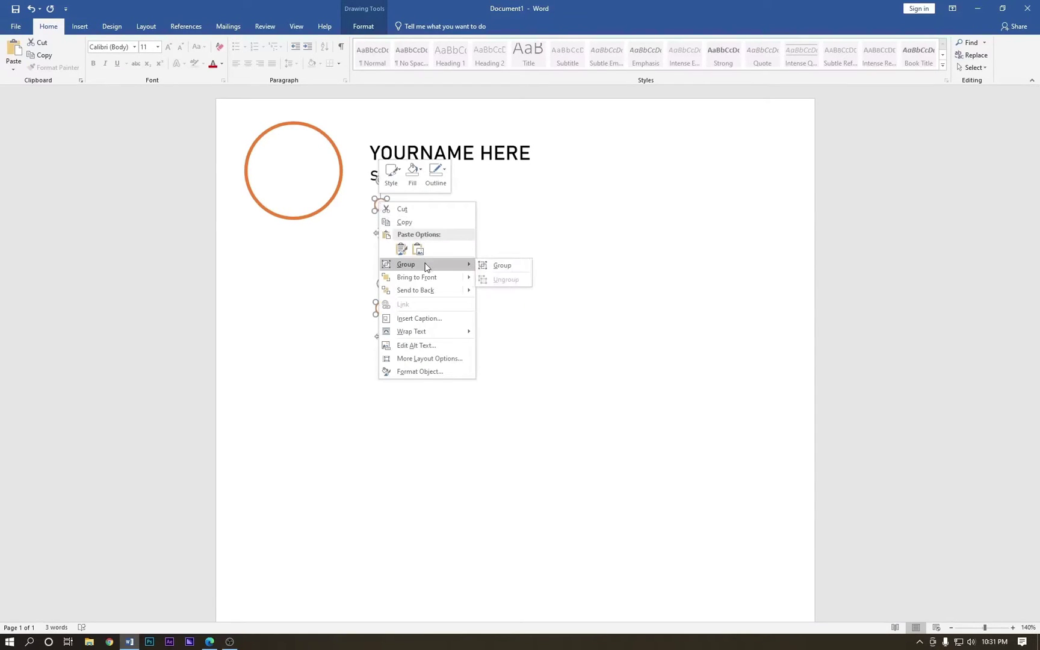
{"action": "left_click", "coordinate": [503, 265]}
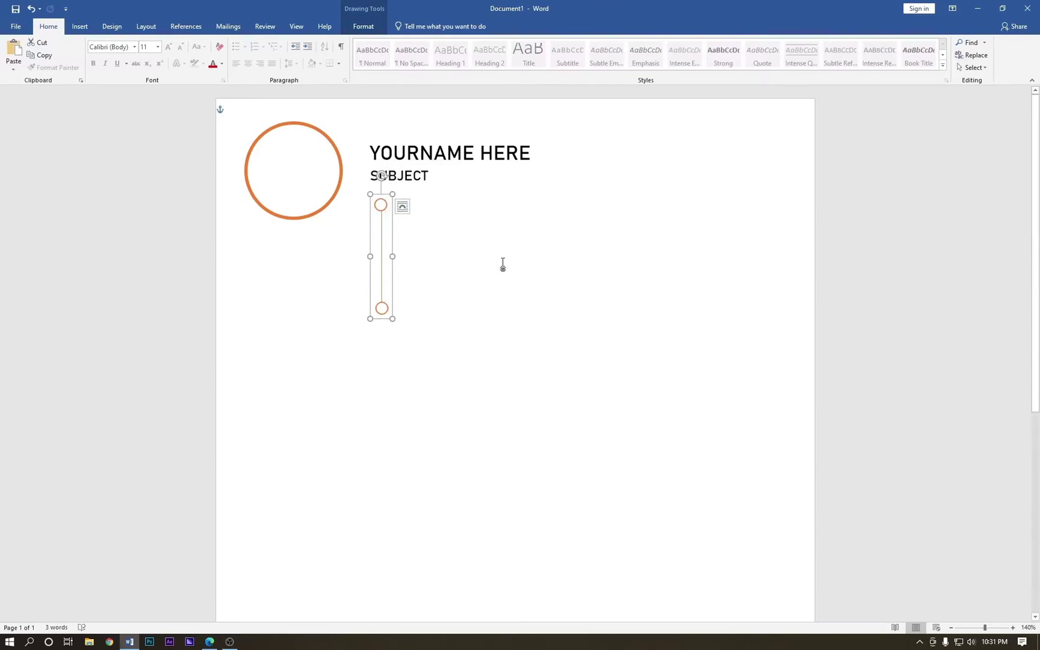
{"action": "scroll", "coordinate": [502, 265], "scroll_direction": "up", "scroll_amount": 2}
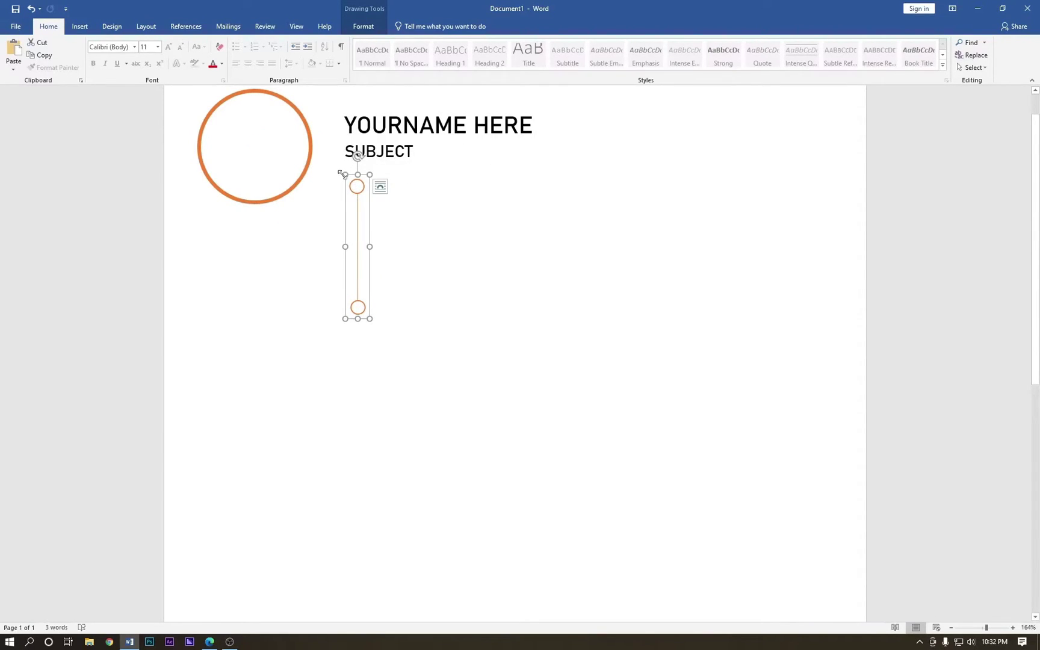
{"action": "left_click_drag", "start_coordinate": [343, 174], "coordinate": [365, 194]}
Paste a duplicate of the grouped timeline directly below the original
{"action": "left_click", "coordinate": [44, 54]}
{"action": "left_click", "coordinate": [13, 51]}
{"action": "left_click_drag", "start_coordinate": [378, 207], "coordinate": [364, 312]}
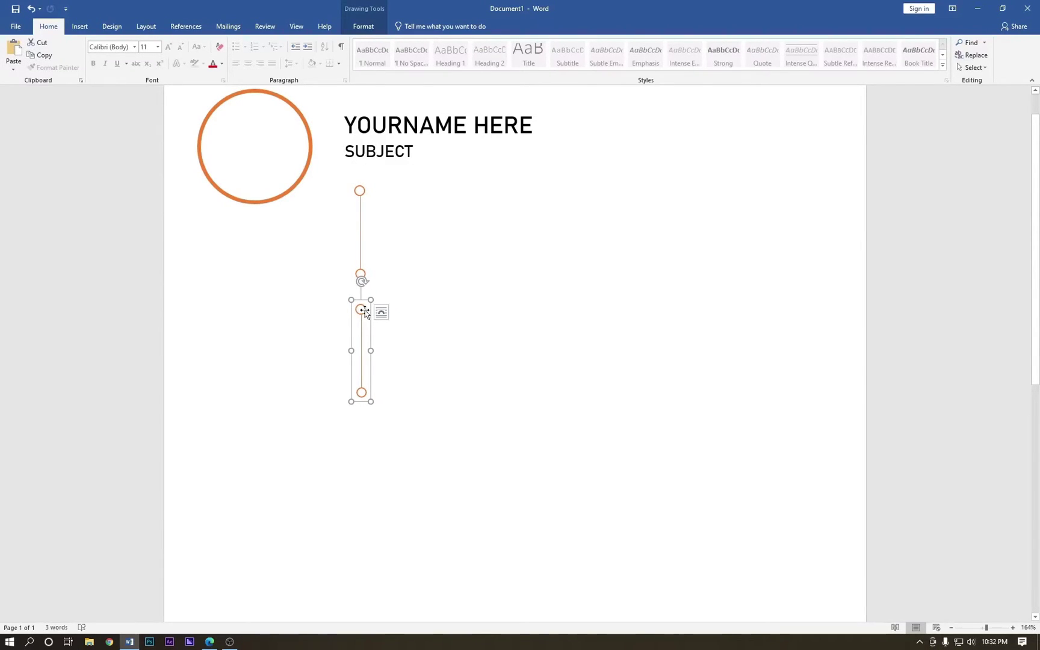
{"action": "double_click", "coordinate": [364, 311]}
Turn on the rulers and compare the upper and lower timelines' positions against them
{"action": "left_click", "coordinate": [302, 28]}
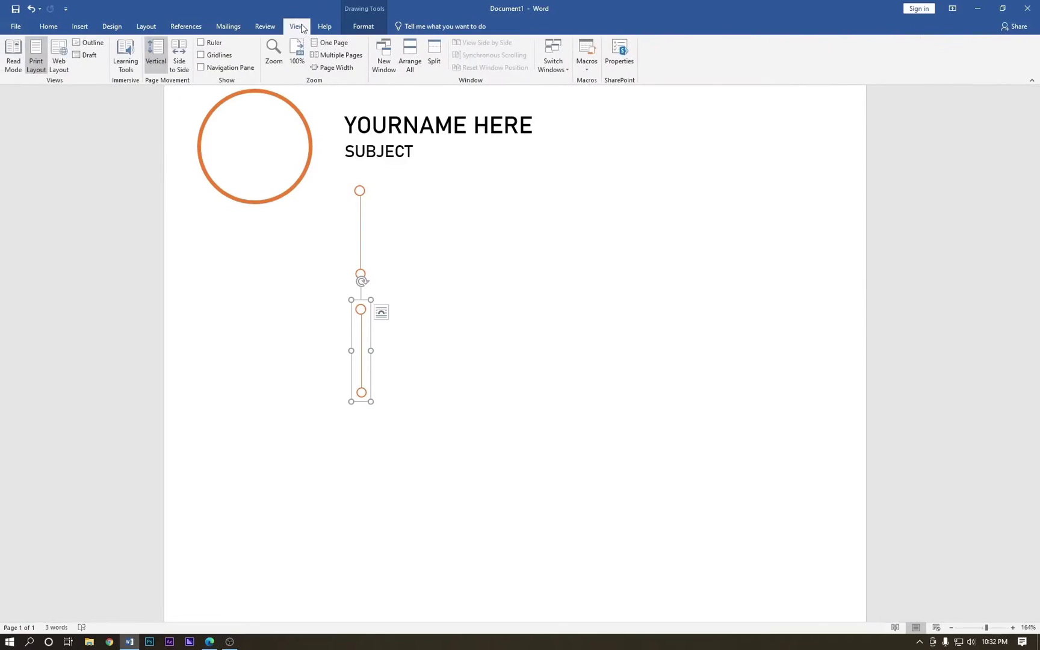
{"action": "left_click", "coordinate": [212, 43]}
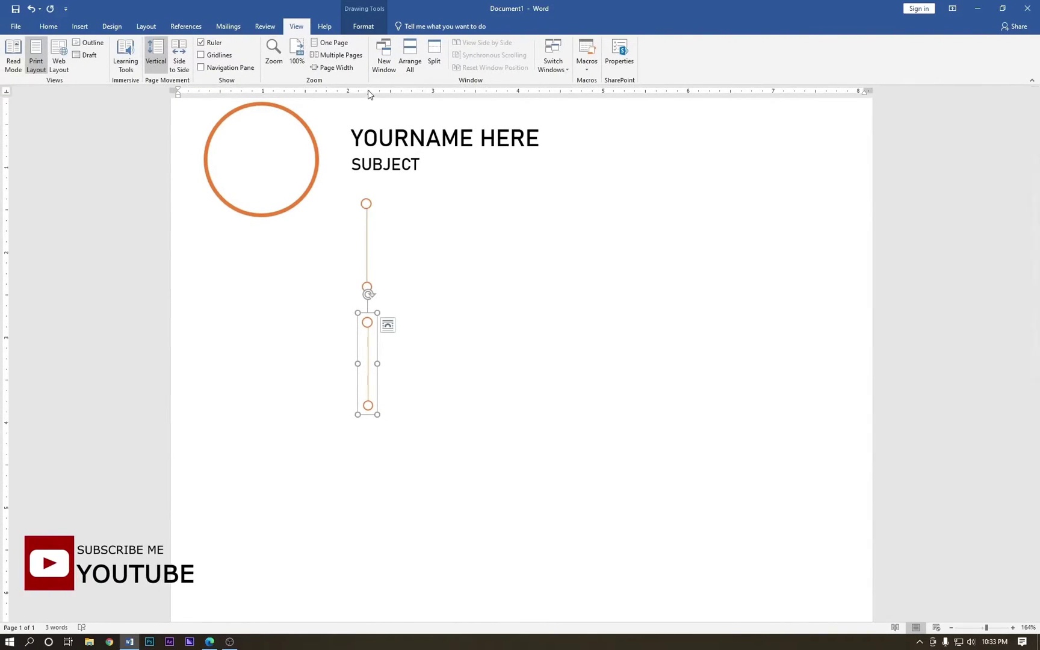
{"action": "left_click_drag", "start_coordinate": [371, 97], "coordinate": [371, 97]}
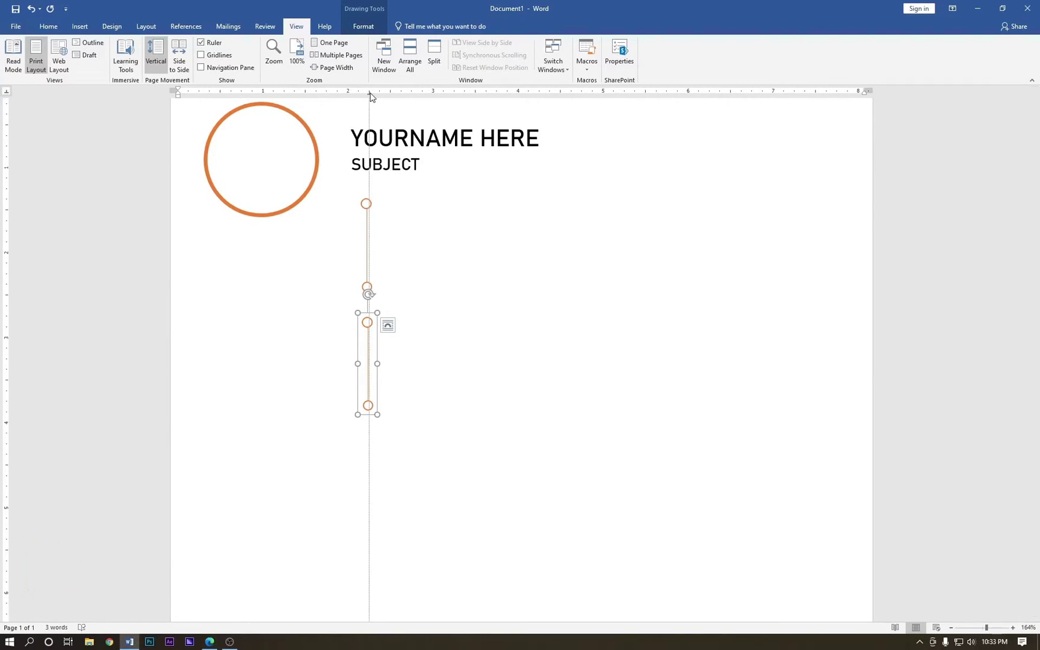
{"action": "left_click", "coordinate": [366, 206]}
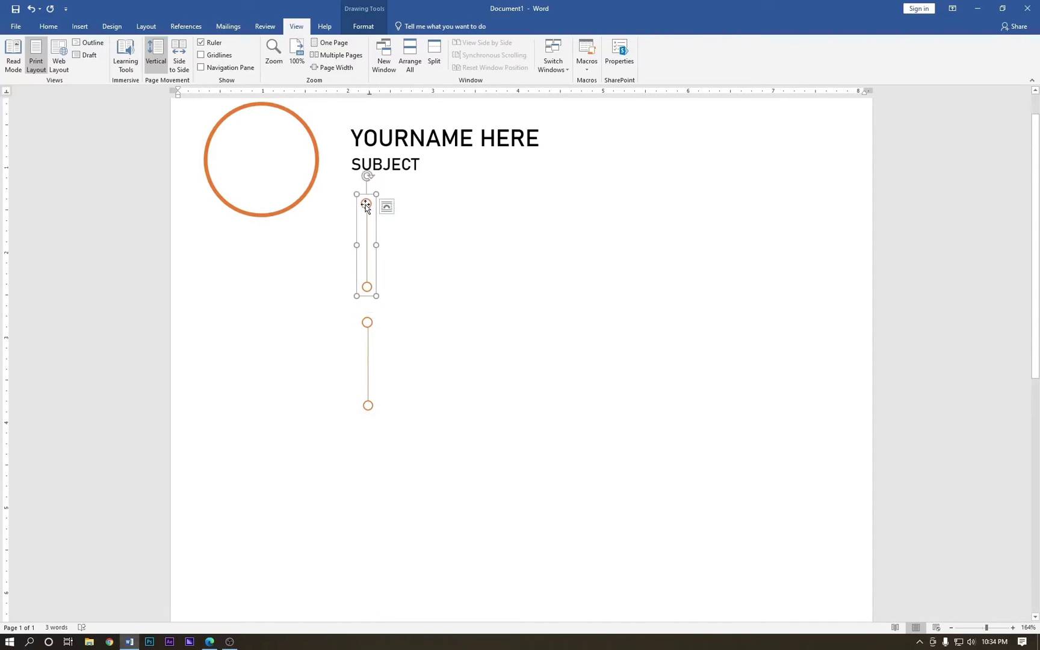
{"action": "left_click", "coordinate": [367, 322]}
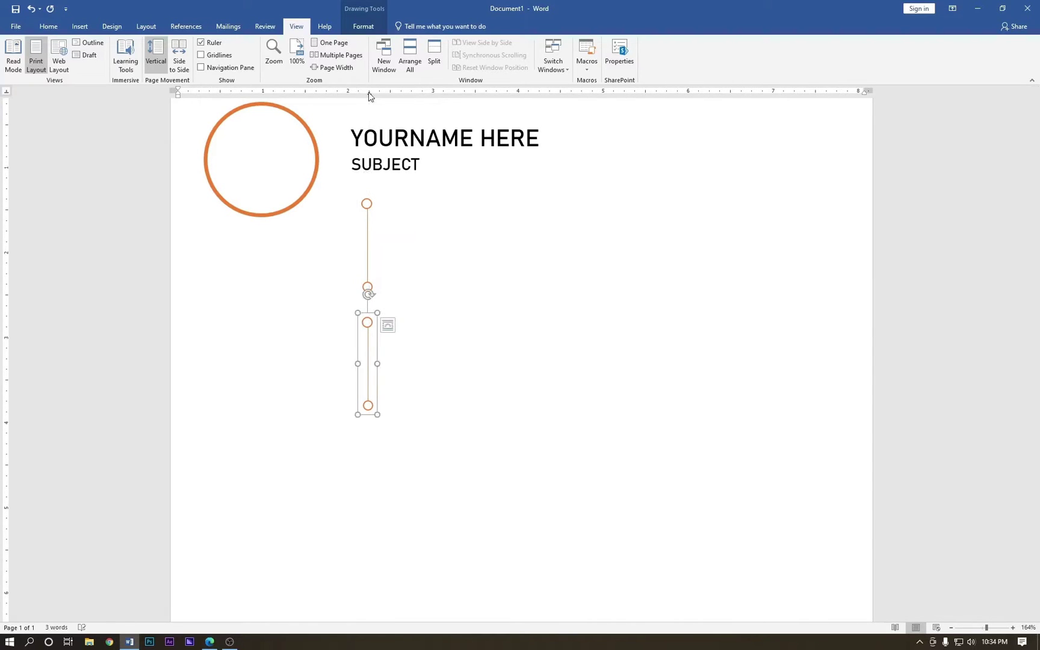
{"action": "left_click", "coordinate": [366, 204]}
{"action": "left_click", "coordinate": [366, 326]}
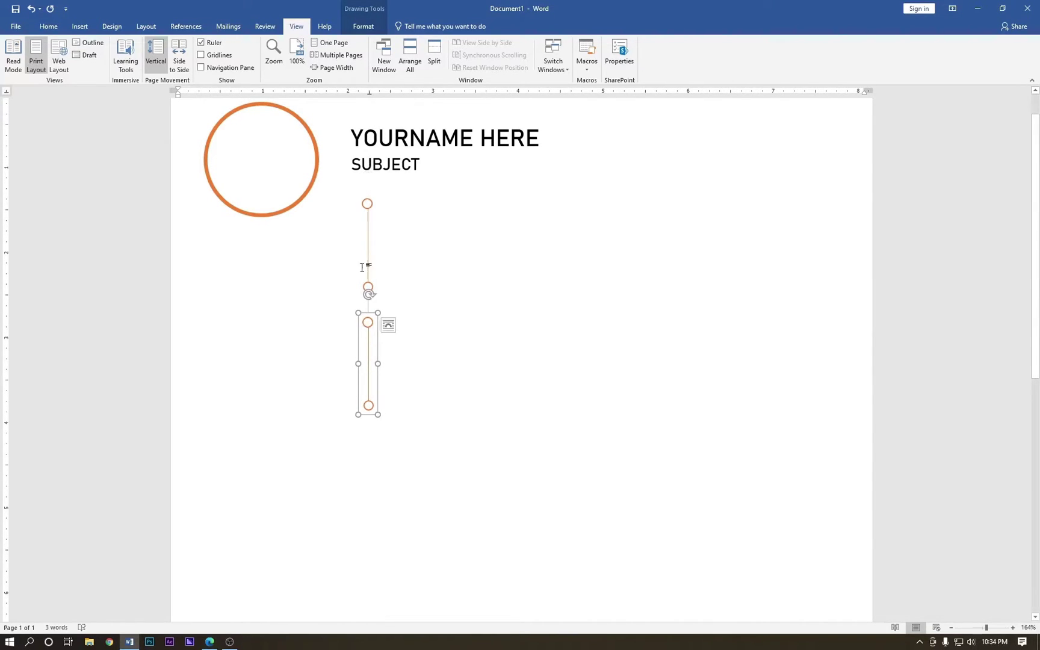
{"action": "left_click_drag", "start_coordinate": [370, 100], "coordinate": [370, 97]}
{"action": "scroll", "coordinate": [592, 361], "scroll_direction": "down", "scroll_amount": 2}
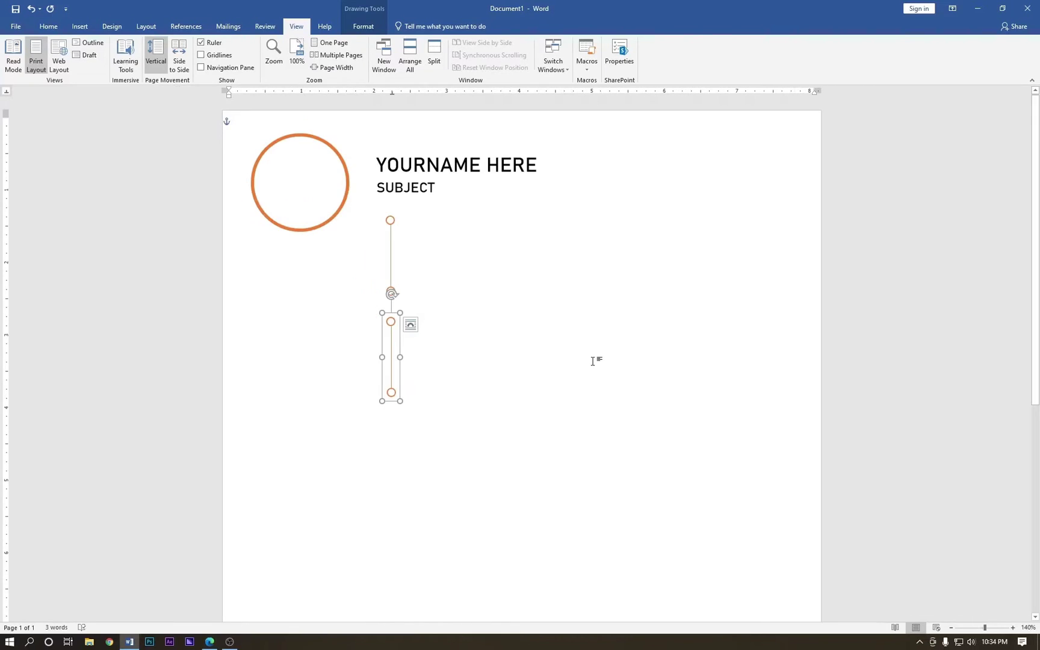
{"action": "left_click", "coordinate": [80, 27]}
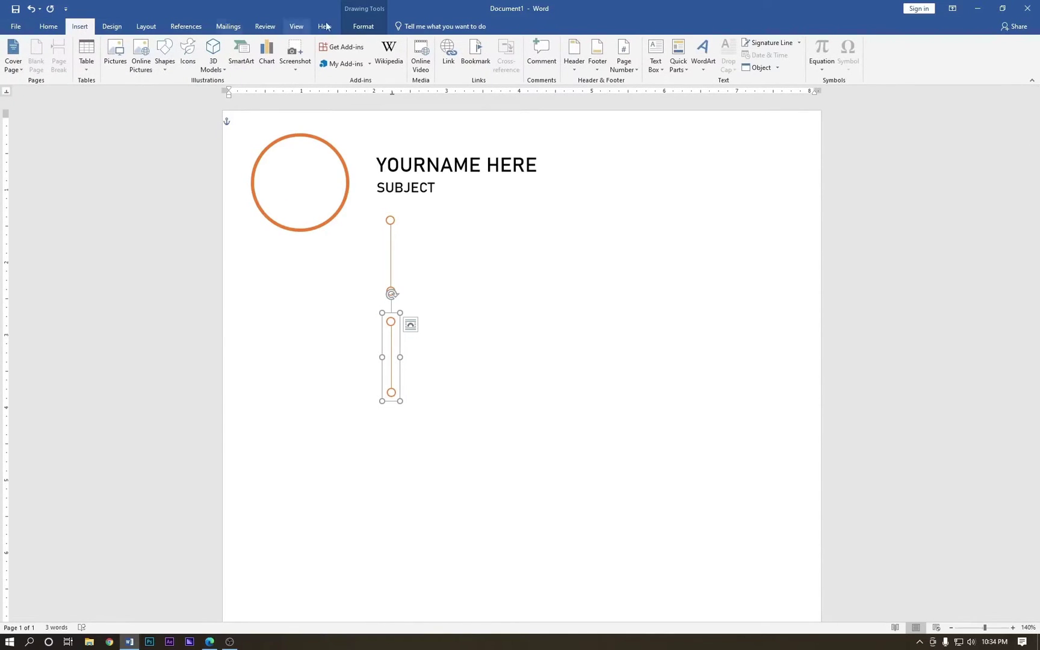
Draw a wide text box beside the upper timeline line
{"action": "left_click", "coordinate": [664, 53]}
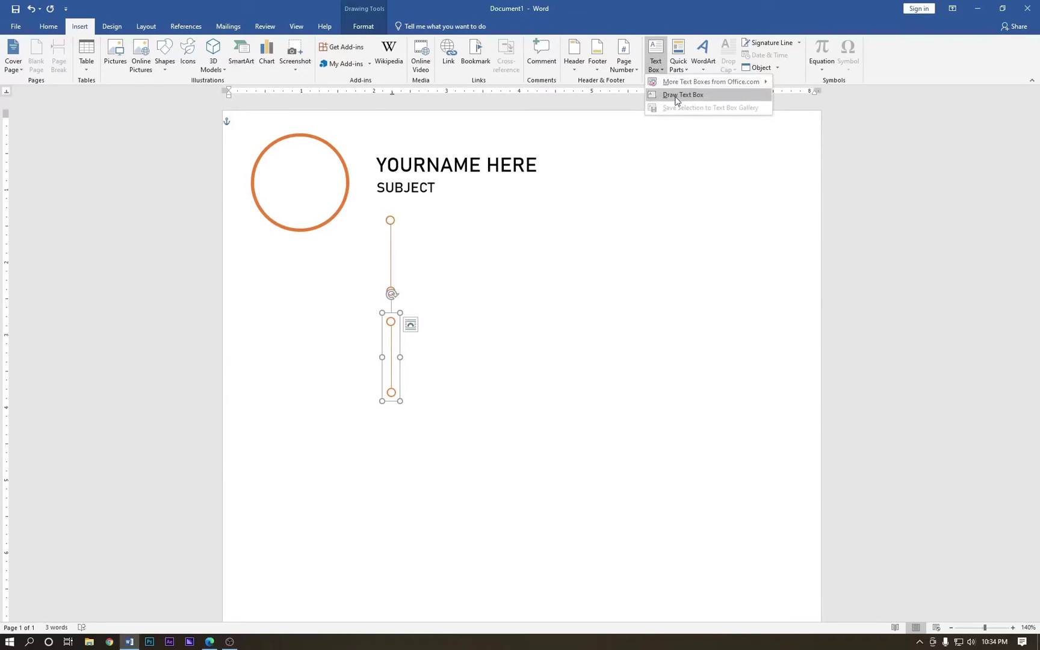
{"action": "left_click", "coordinate": [676, 98]}
{"action": "left_click_drag", "start_coordinate": [400, 211], "coordinate": [771, 296]}
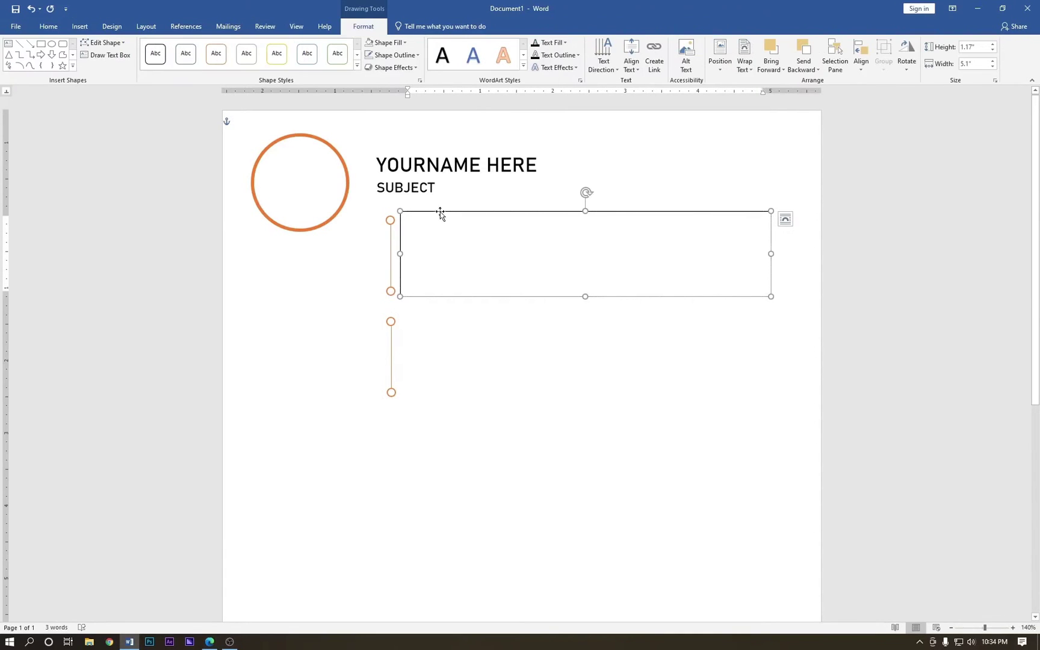
Give the text box no outline and no fill
{"action": "left_click", "coordinate": [405, 56]}
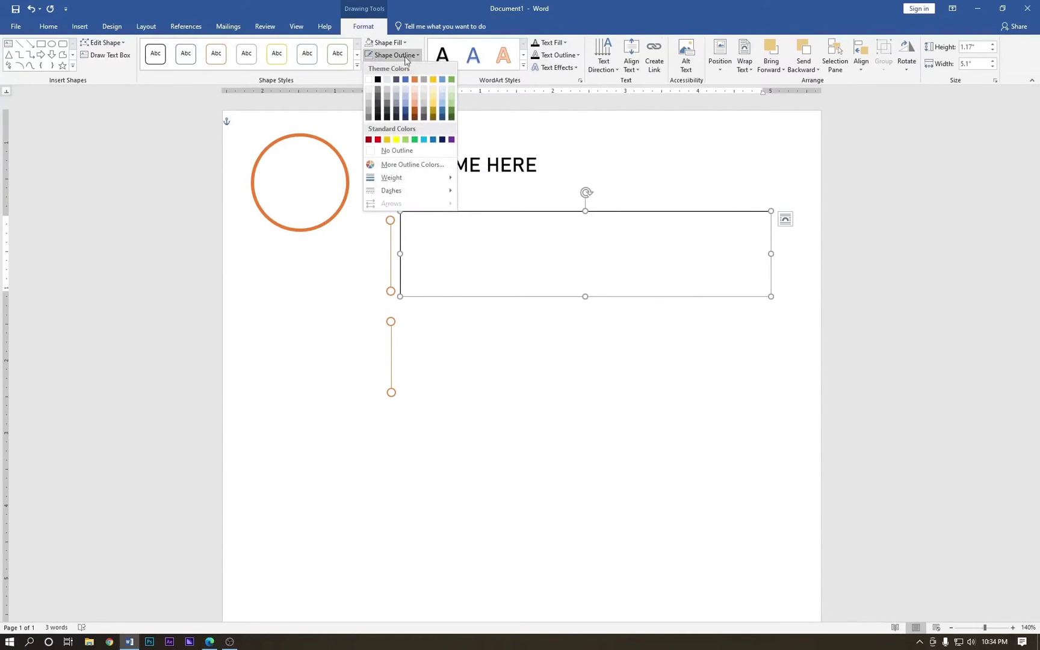
{"action": "left_click", "coordinate": [404, 151]}
{"action": "left_click", "coordinate": [405, 43]}
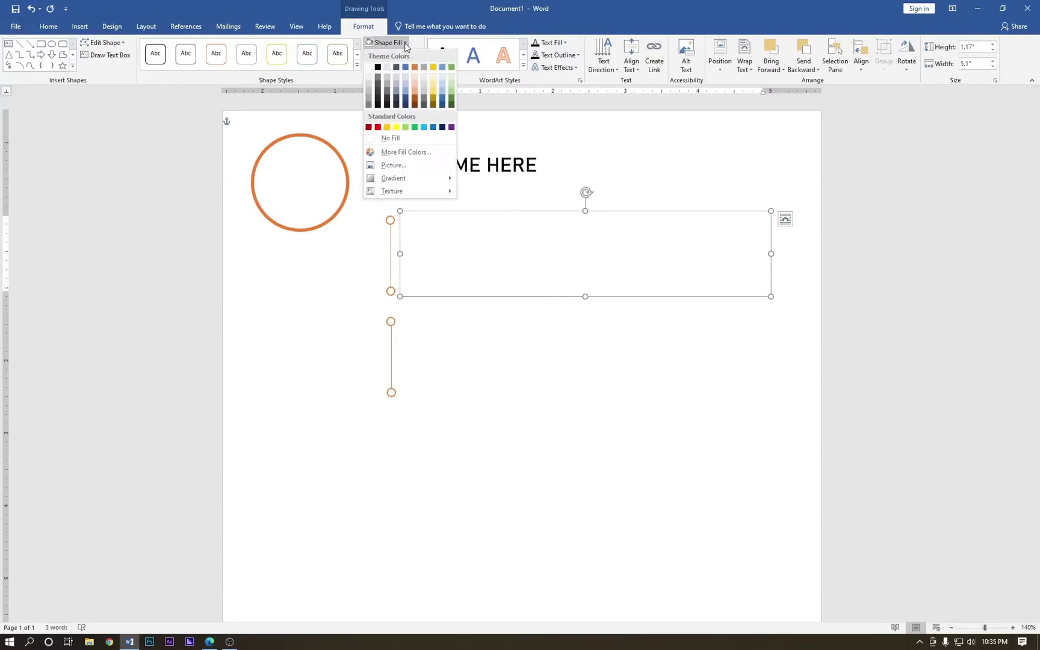
{"action": "left_click", "coordinate": [405, 138]}
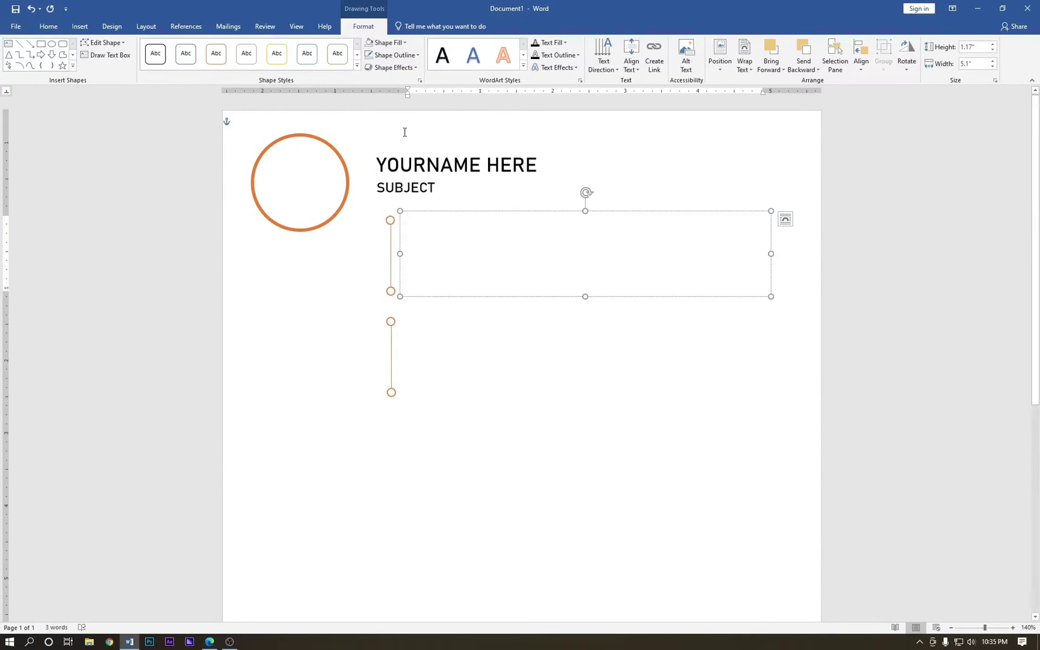
Type the heading PROFILE and set it to 14 pt Bahnschrift
{"action": "type", "text": "PROFILE"}
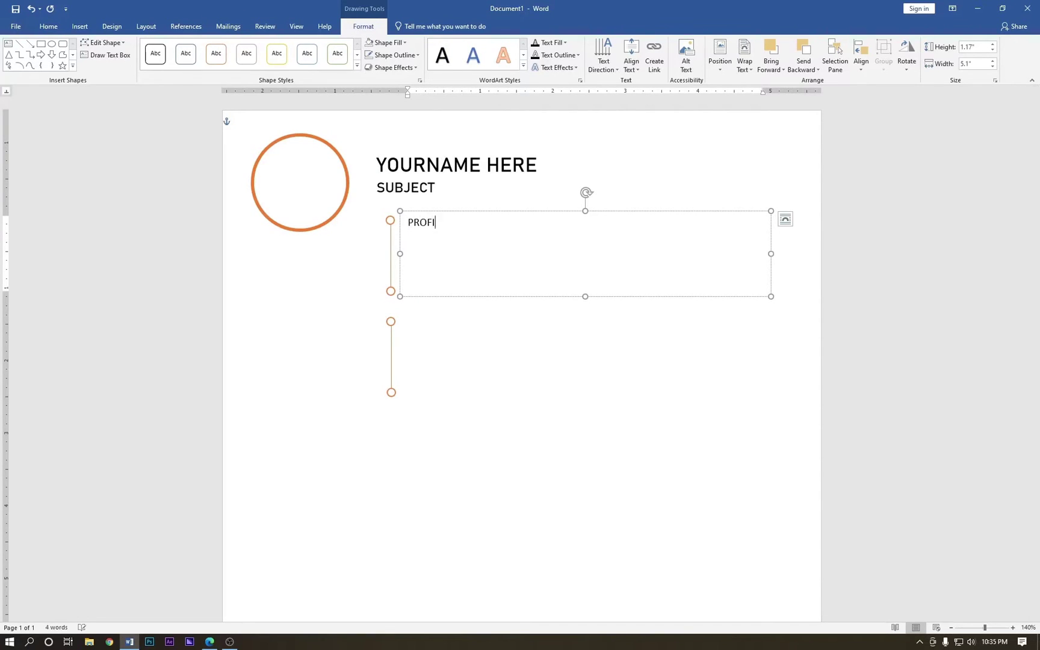
{"action": "triple_click", "coordinate": [461, 228]}
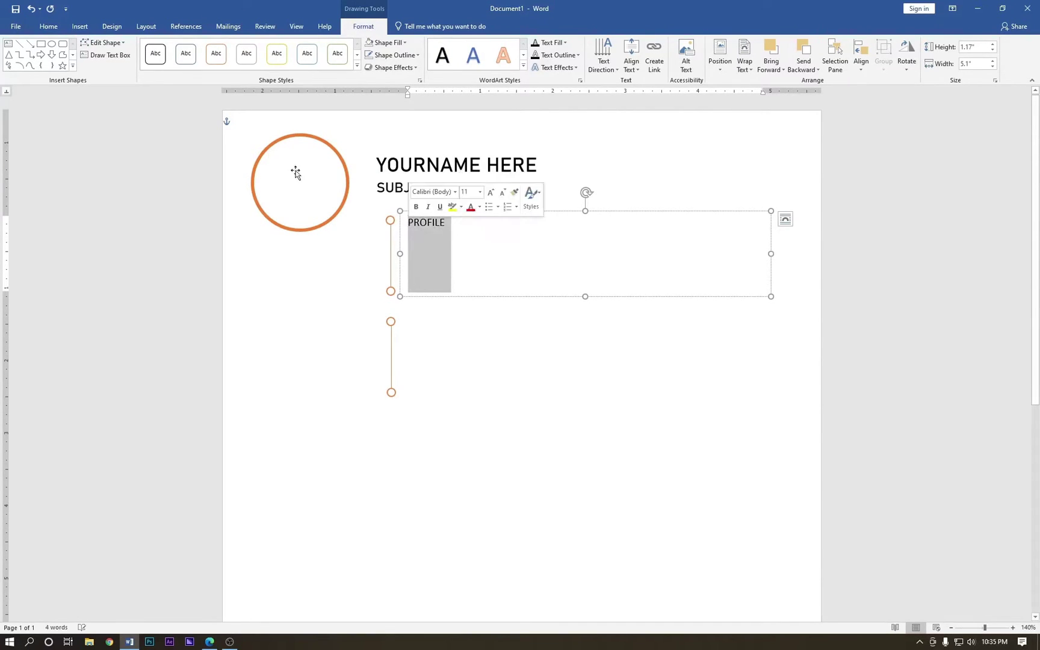
{"action": "left_click", "coordinate": [47, 26]}
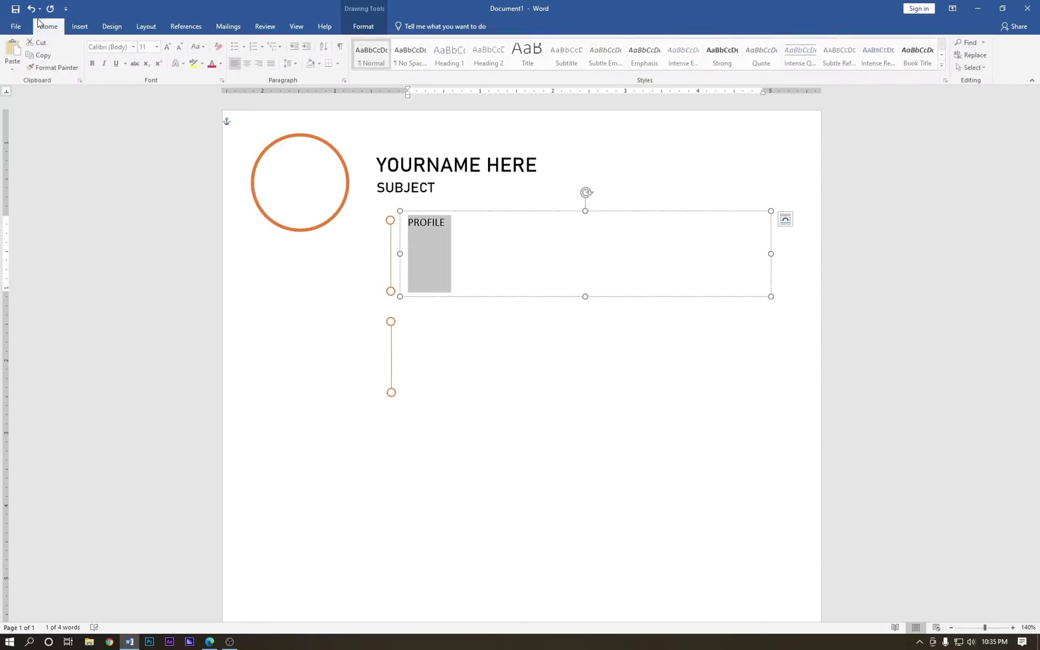
{"action": "left_click", "coordinate": [159, 48]}
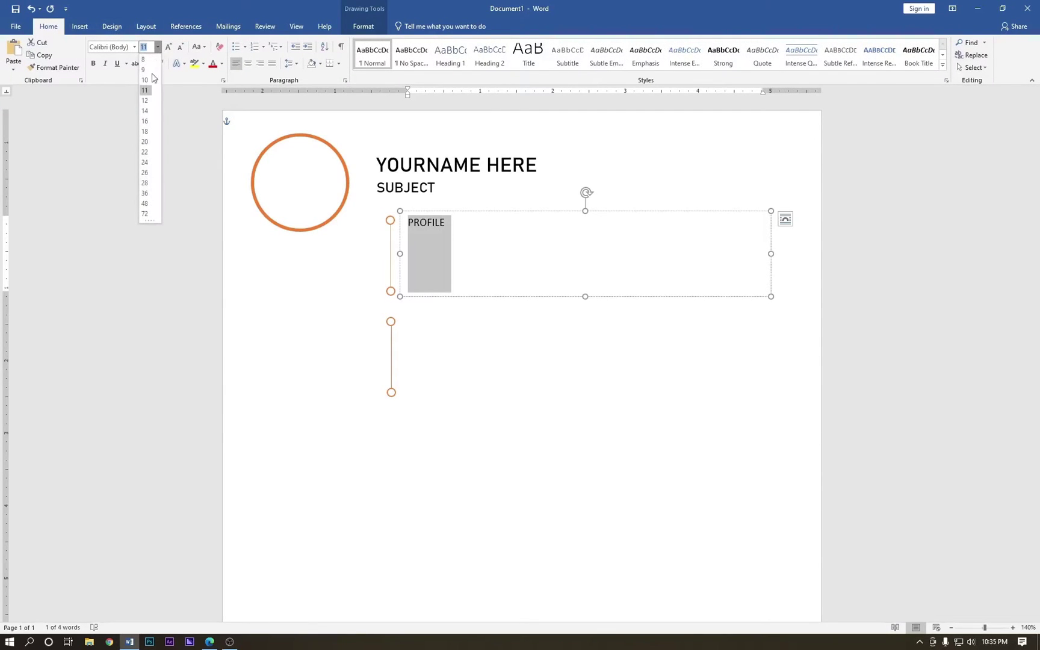
{"action": "left_click", "coordinate": [145, 112]}
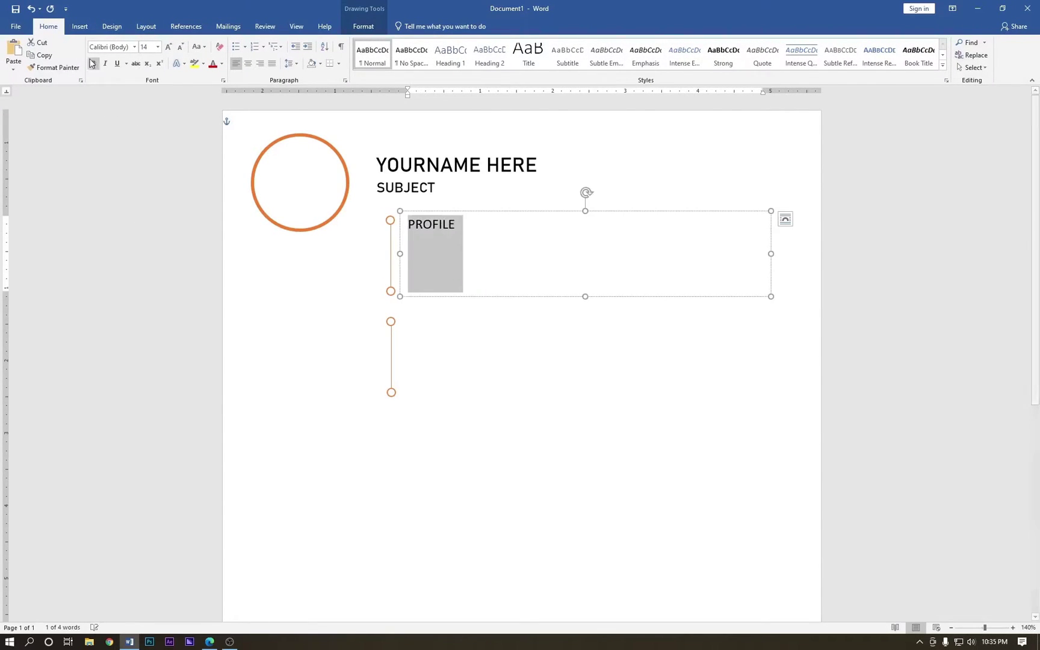
{"action": "left_click", "coordinate": [135, 47]}
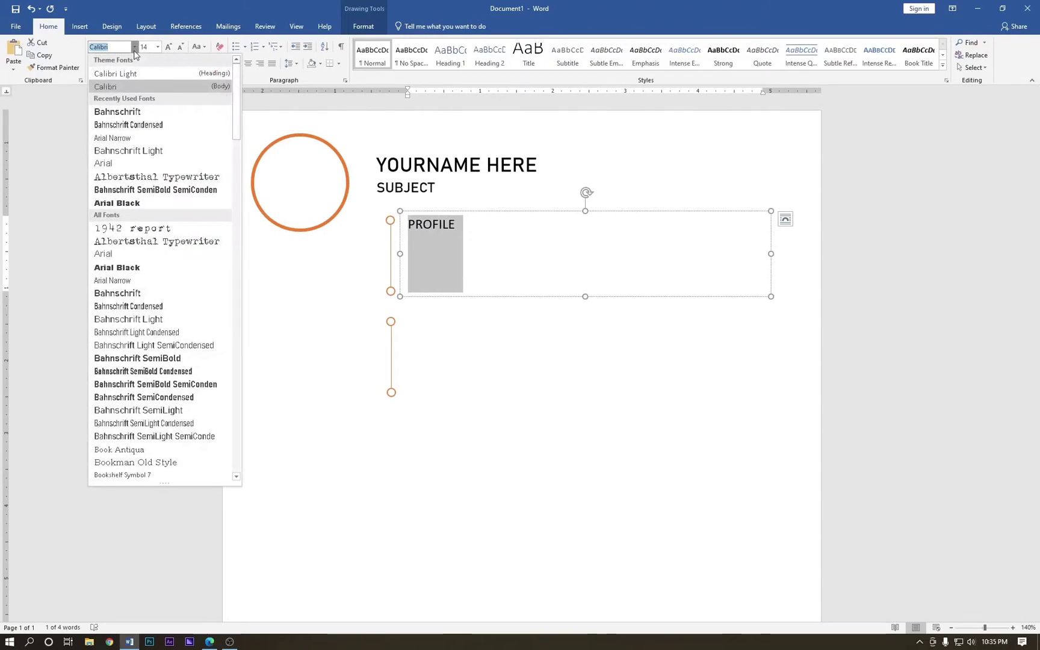
{"action": "left_click", "coordinate": [130, 112]}
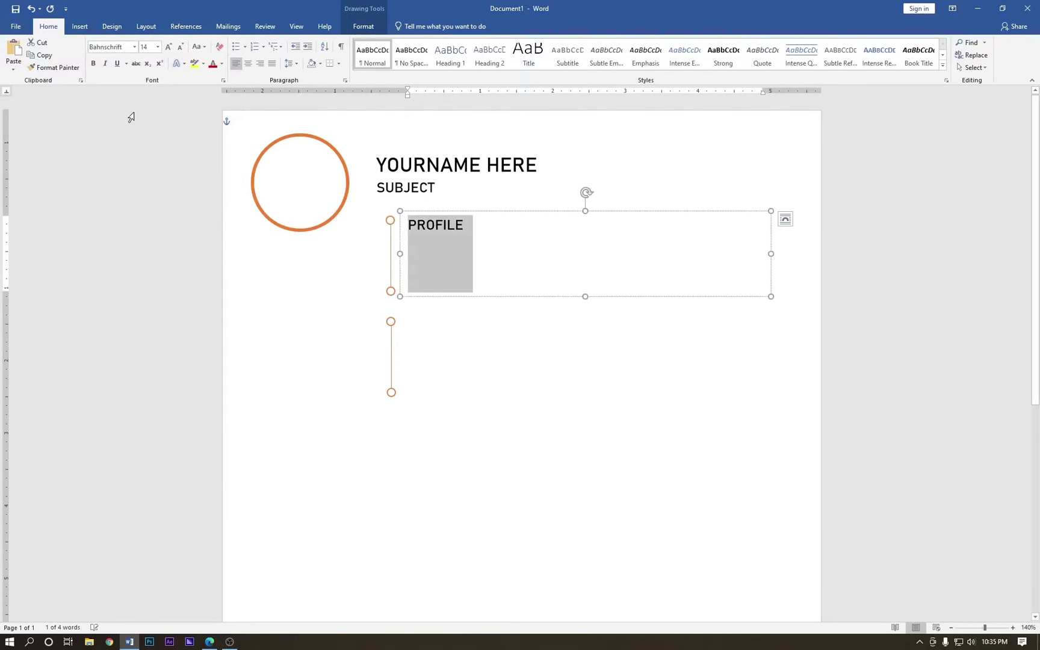
Set the line below the heading to 12 pt Calibri (Body)
{"action": "left_click", "coordinate": [464, 227]}
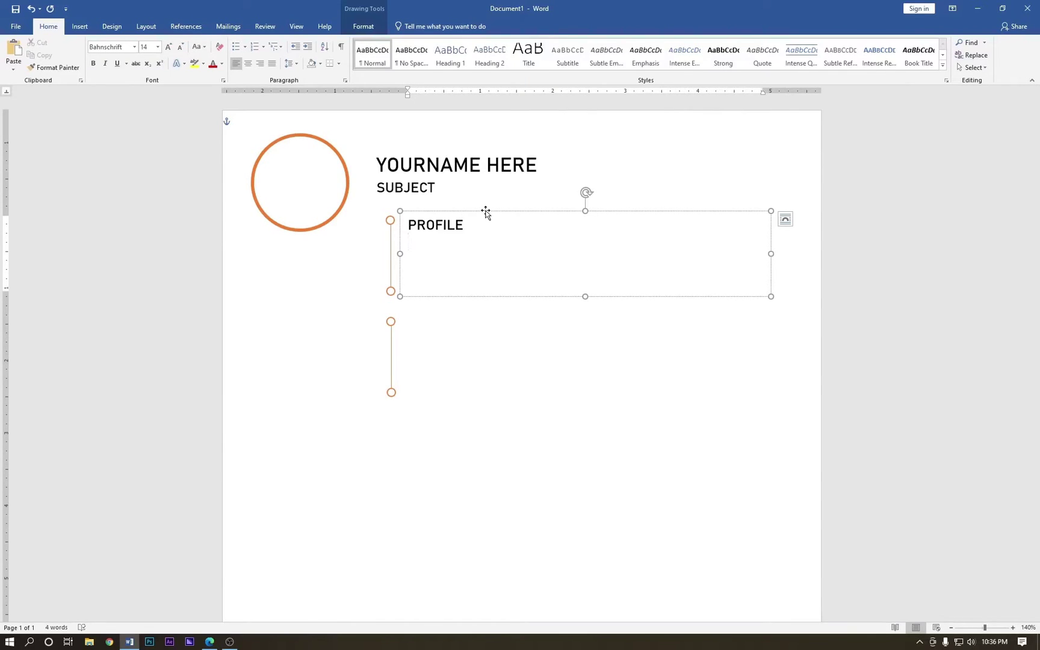
{"action": "left_click", "coordinate": [158, 47]}
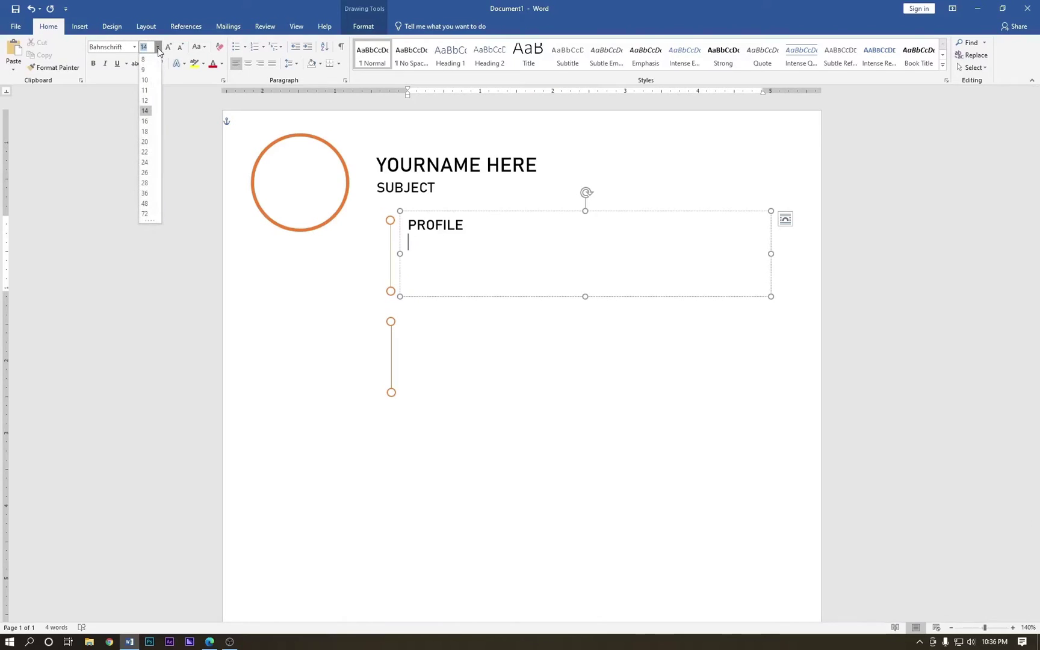
{"action": "left_click", "coordinate": [144, 100]}
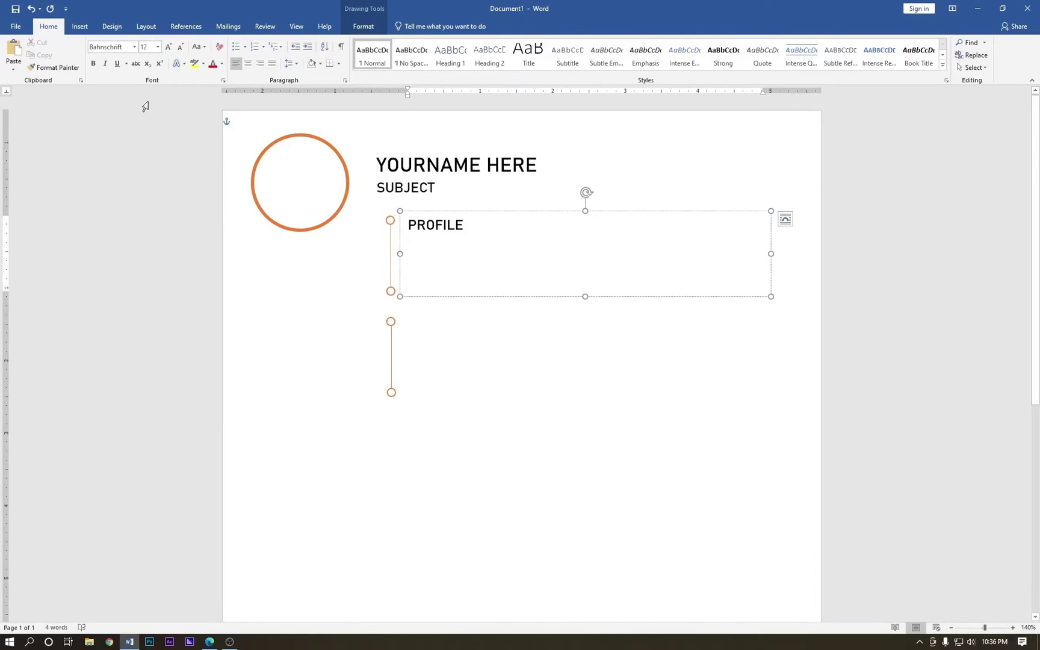
{"action": "left_click", "coordinate": [134, 47]}
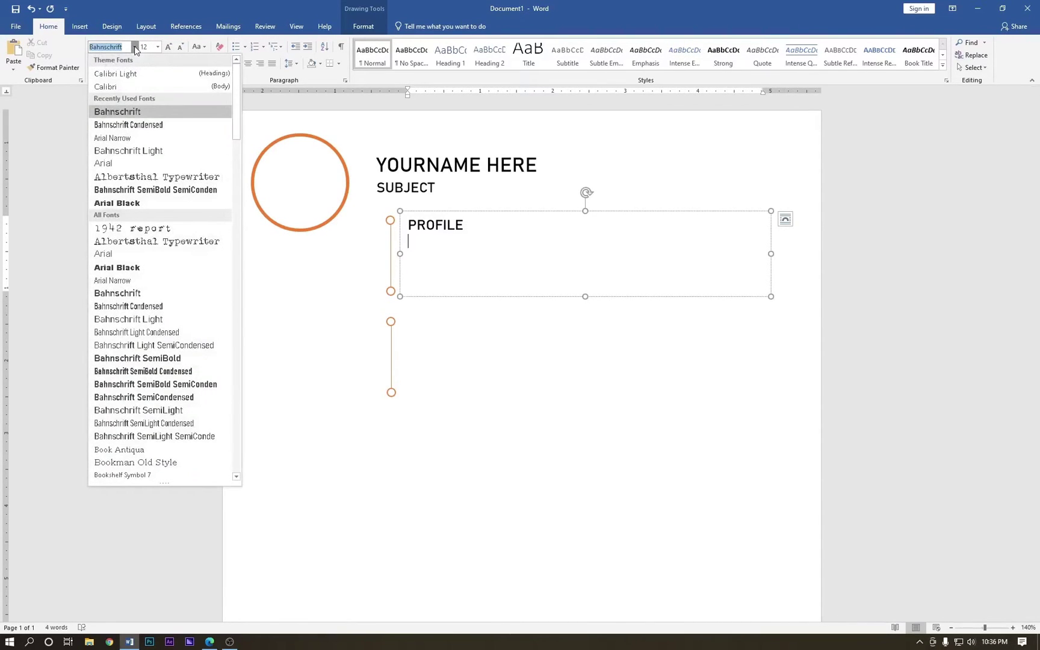
{"action": "left_click", "coordinate": [122, 87]}
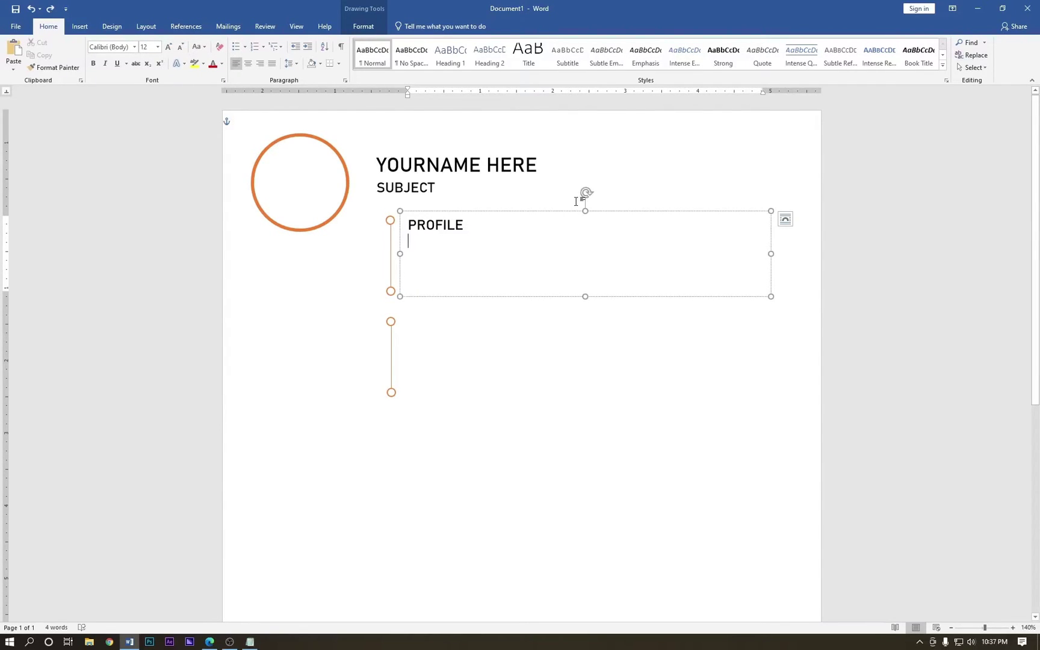
Nudge the PROFILE box up and paste the IT resource-management profile paragraph beneath the heading
{"action": "left_click_drag", "start_coordinate": [576, 213], "coordinate": [575, 209]}
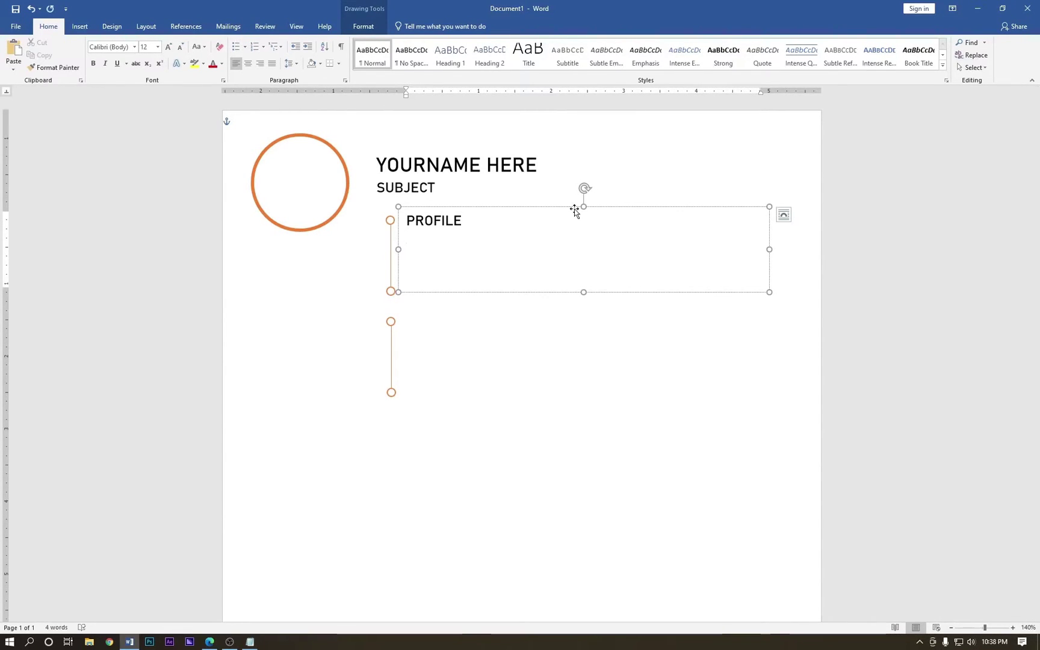
{"action": "type", "text": "Junaid’s an expert at managing computer resources efficiently to provide maximum IT availability. He has vast experience of working closely with data entry operators, help desk staff and other senior IT professionals, on a personal level he is able to think clearly and logically,"}
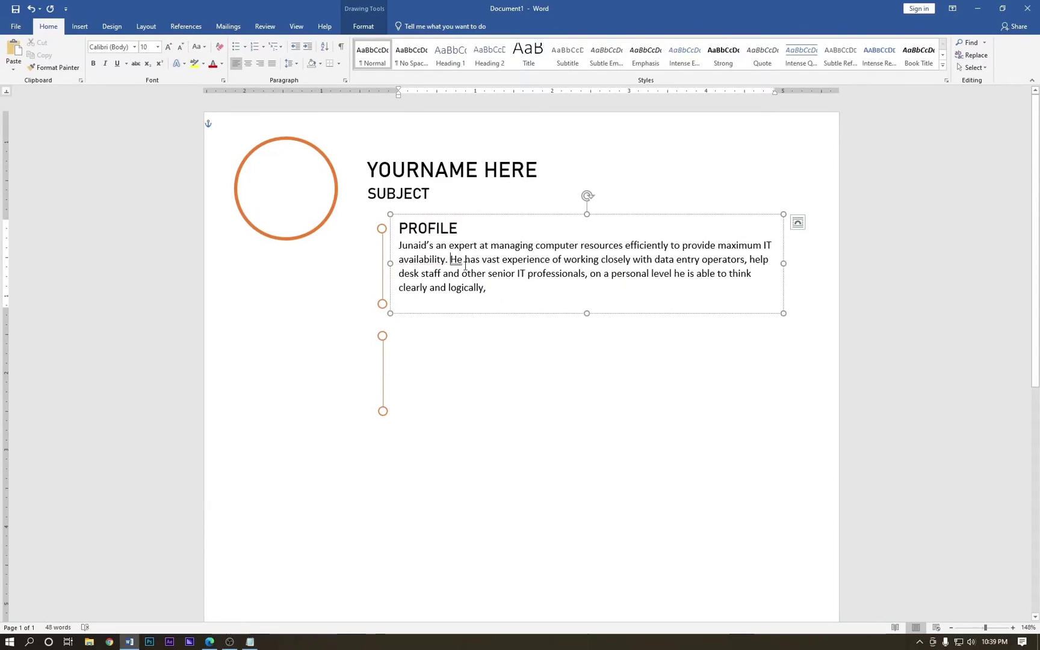
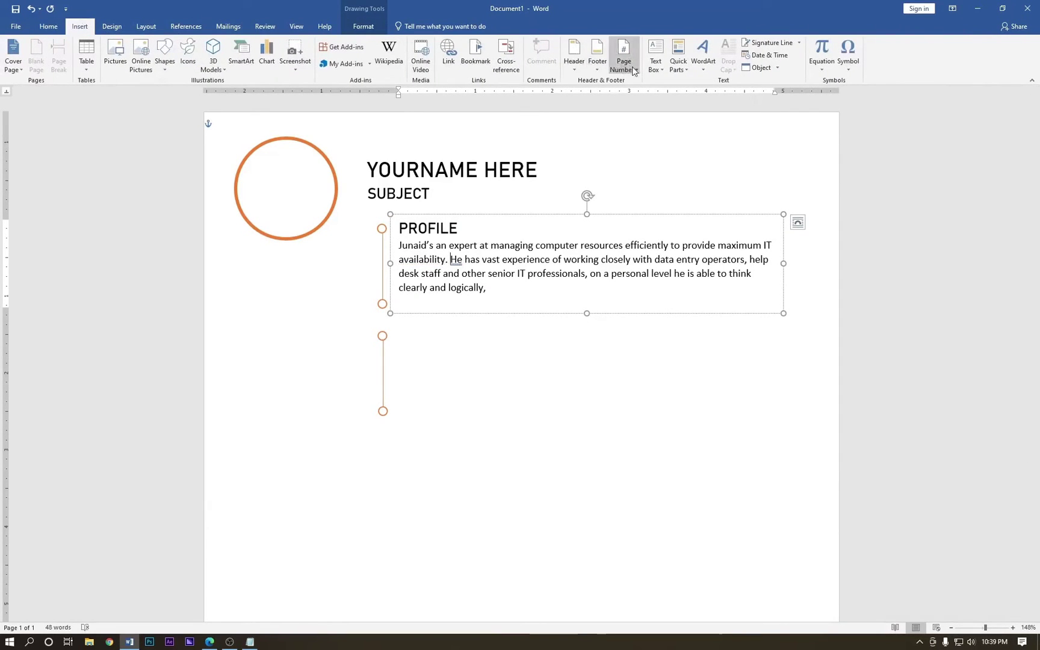
Draw a text box beside the second timeline piece with no outline and no fill
{"action": "left_click", "coordinate": [657, 67]}
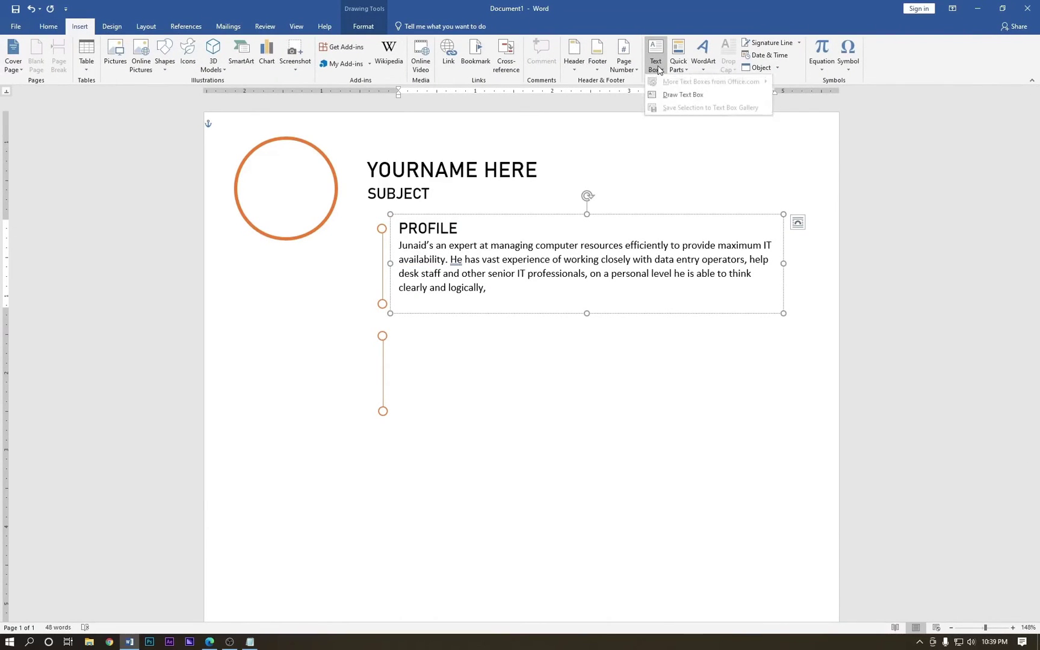
{"action": "left_click", "coordinate": [676, 95]}
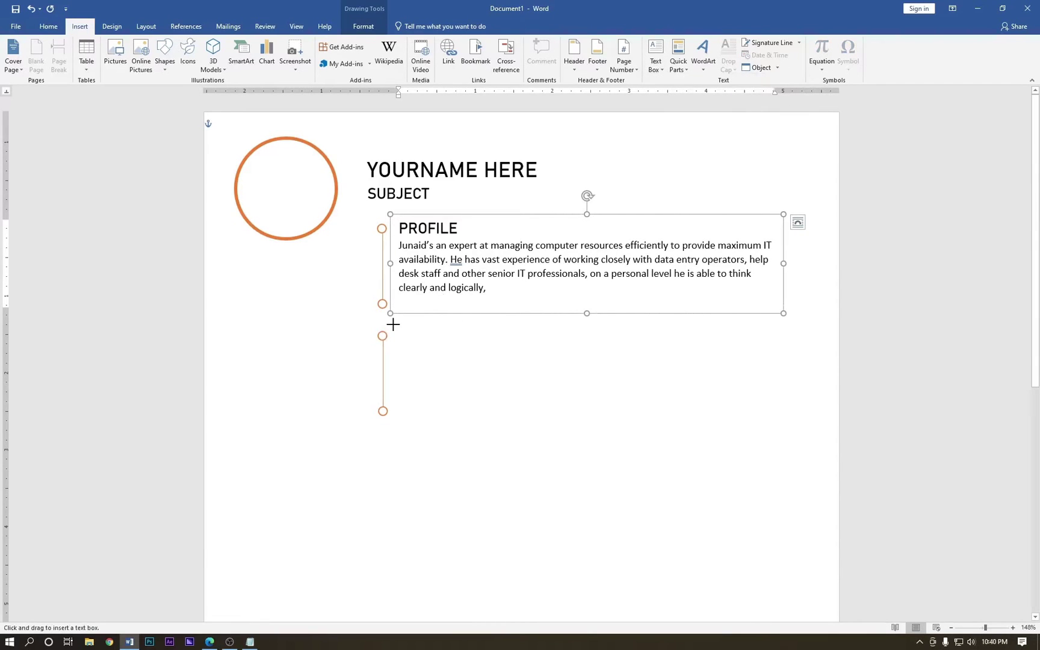
{"action": "mouse_move", "coordinate": [392, 328]}
{"action": "left_mouse_down"}
{"action": "mouse_move", "coordinate": [467, 363]}
{"action": "mouse_move", "coordinate": [747, 436]}
{"action": "mouse_move", "coordinate": [803, 431]}
{"action": "mouse_move", "coordinate": [785, 427]}
{"action": "left_mouse_up"}
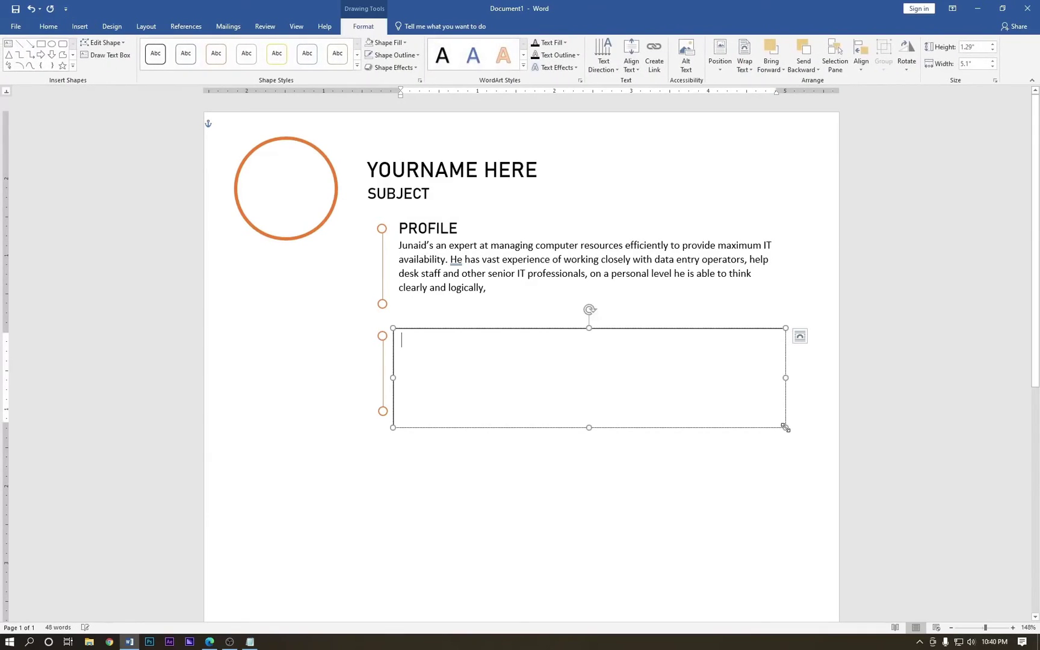
{"action": "left_click", "coordinate": [394, 54]}
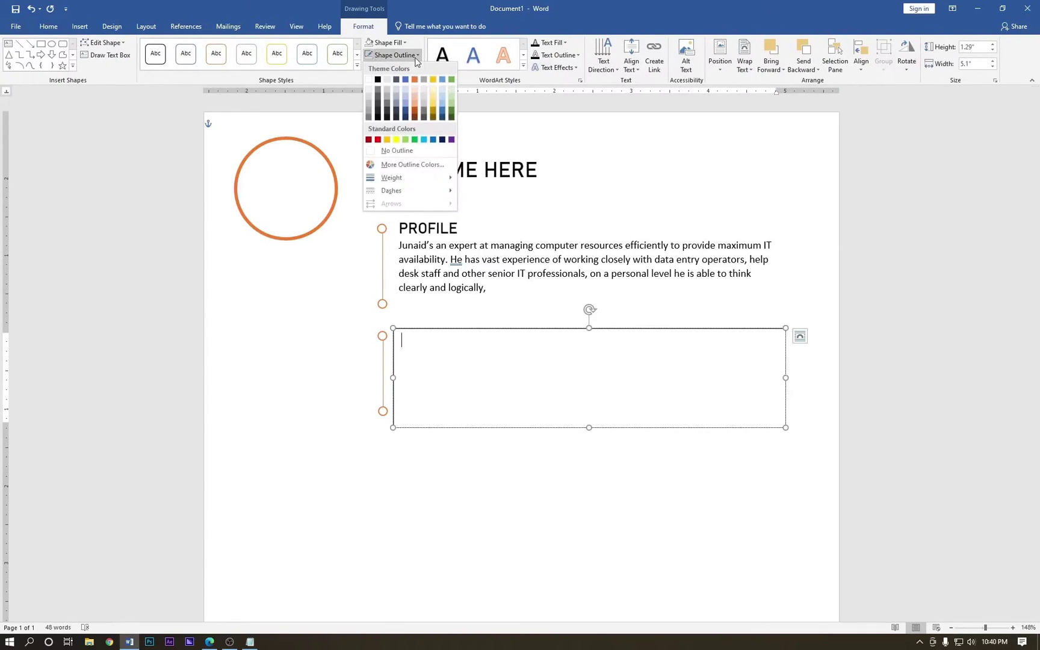
{"action": "left_click", "coordinate": [393, 153]}
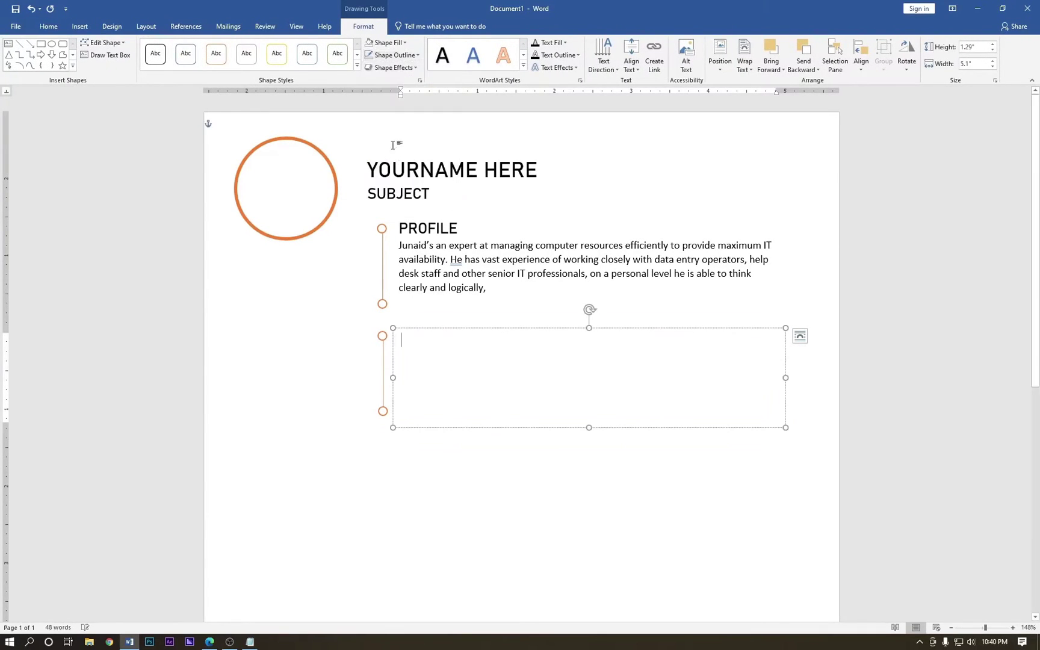
{"action": "left_click", "coordinate": [397, 44]}
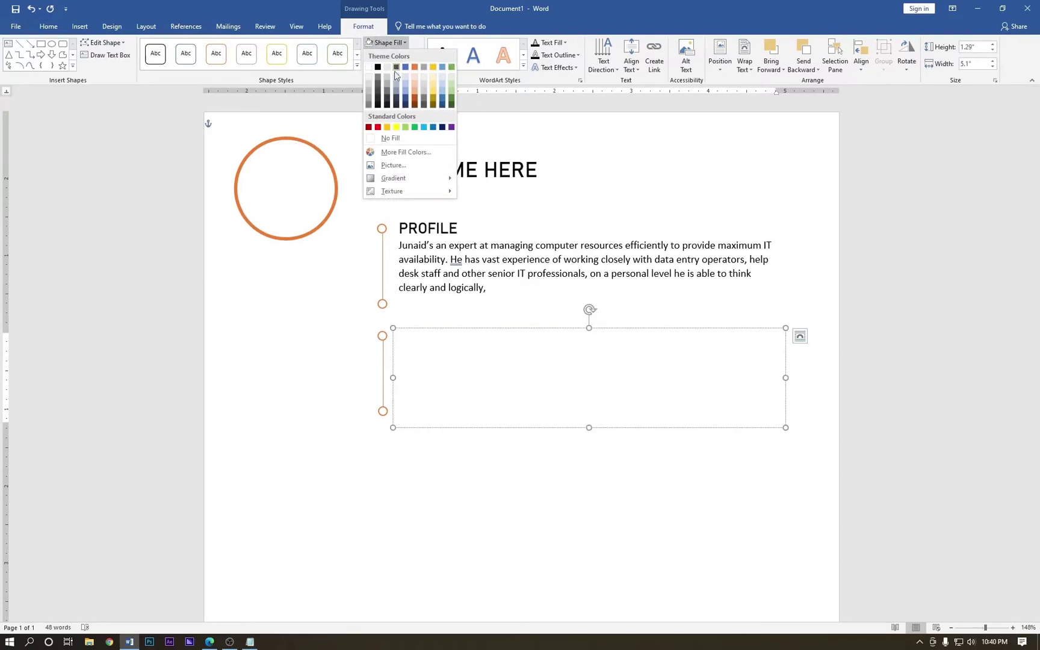
{"action": "left_click", "coordinate": [390, 138]}
Type the EDUCATION heading in Bahnschrift size 14 and start a new line
{"action": "type", "text": "EDUCATION"}
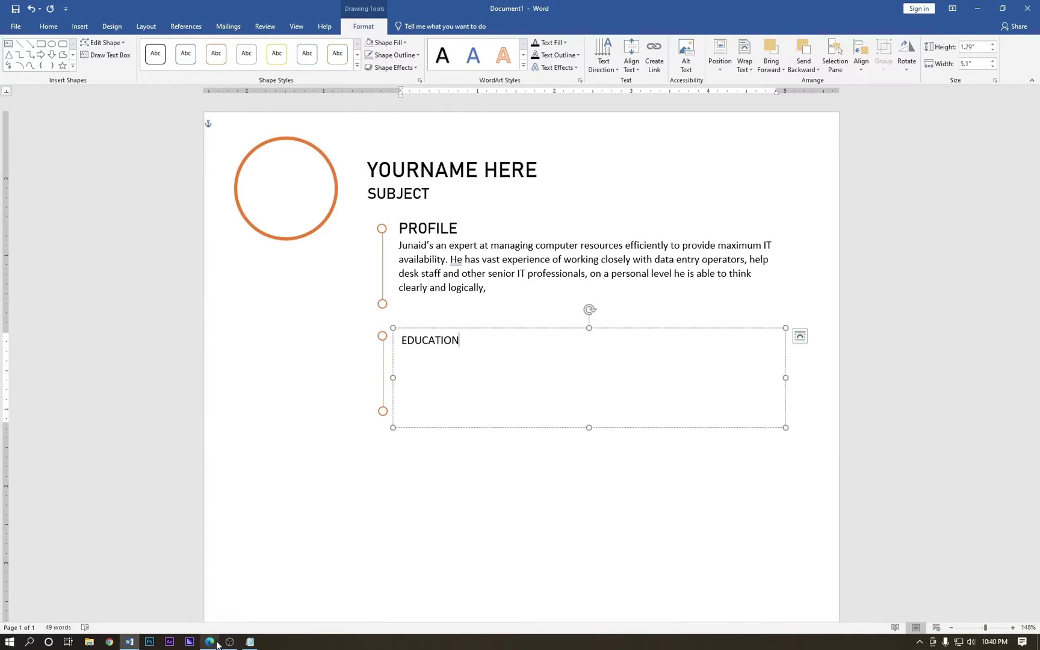
{"action": "left_click", "coordinate": [53, 27]}
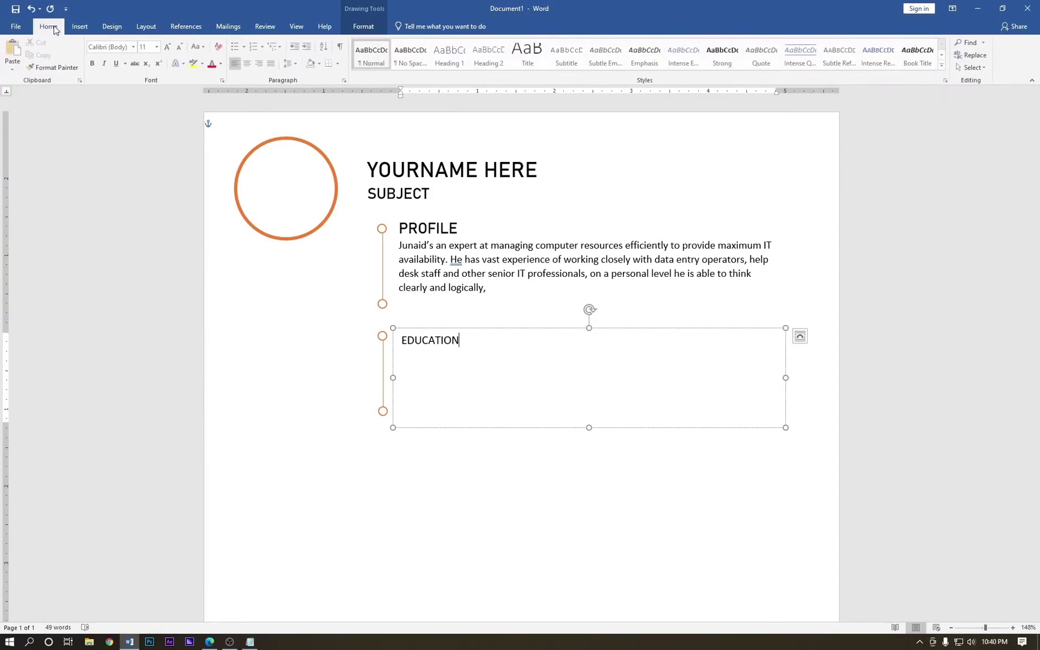
{"action": "left_click", "coordinate": [133, 47]}
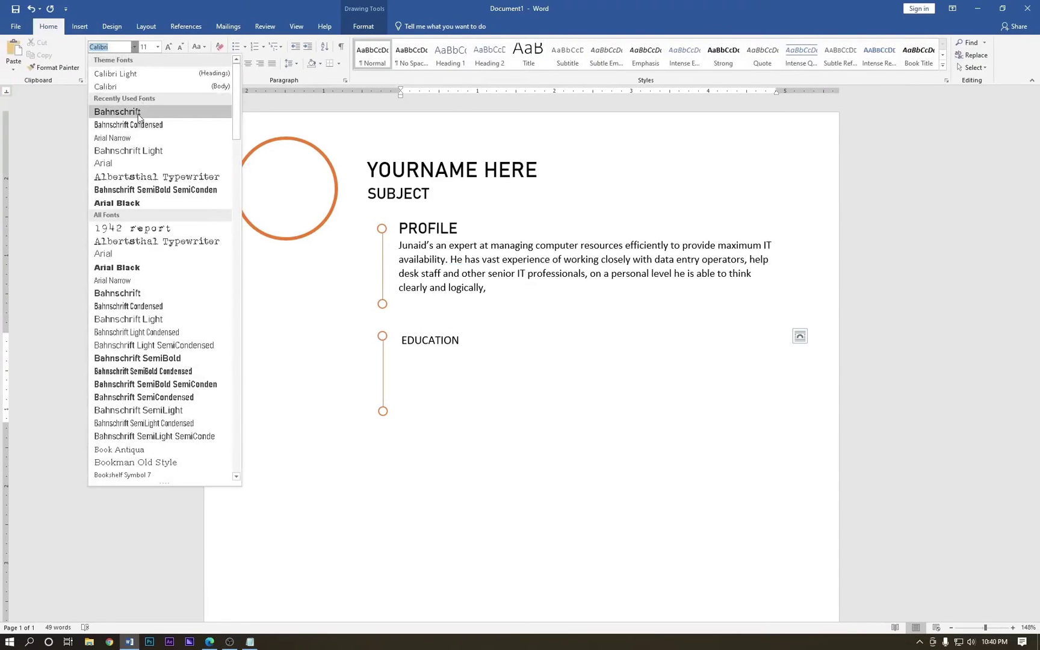
{"action": "left_click", "coordinate": [138, 113]}
{"action": "left_click_drag", "start_coordinate": [467, 421], "coordinate": [400, 339]}
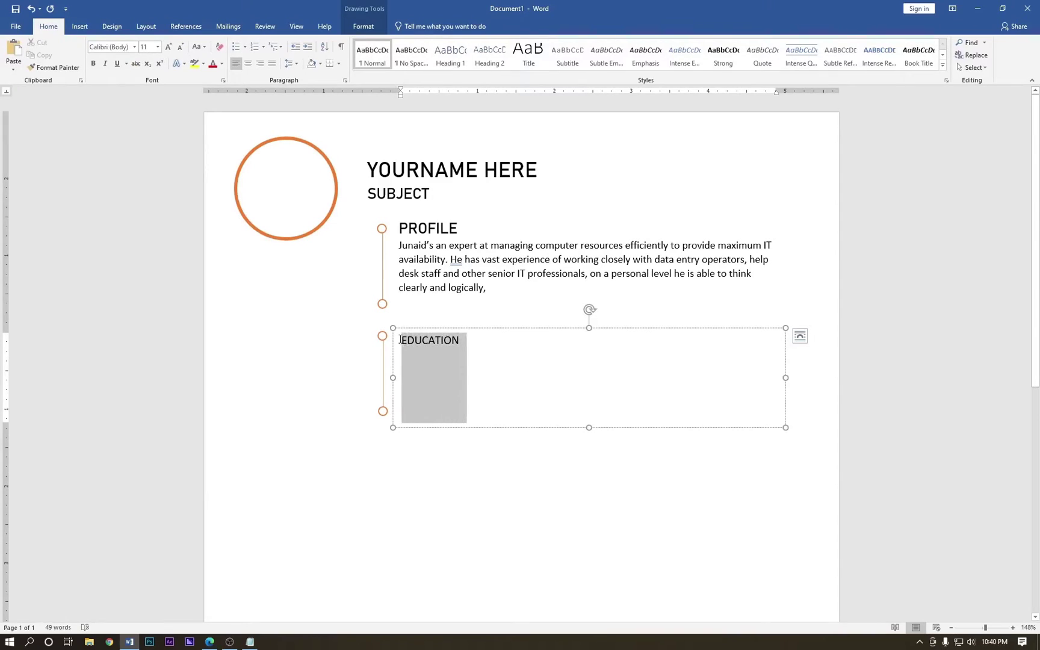
{"action": "left_click", "coordinate": [157, 46]}
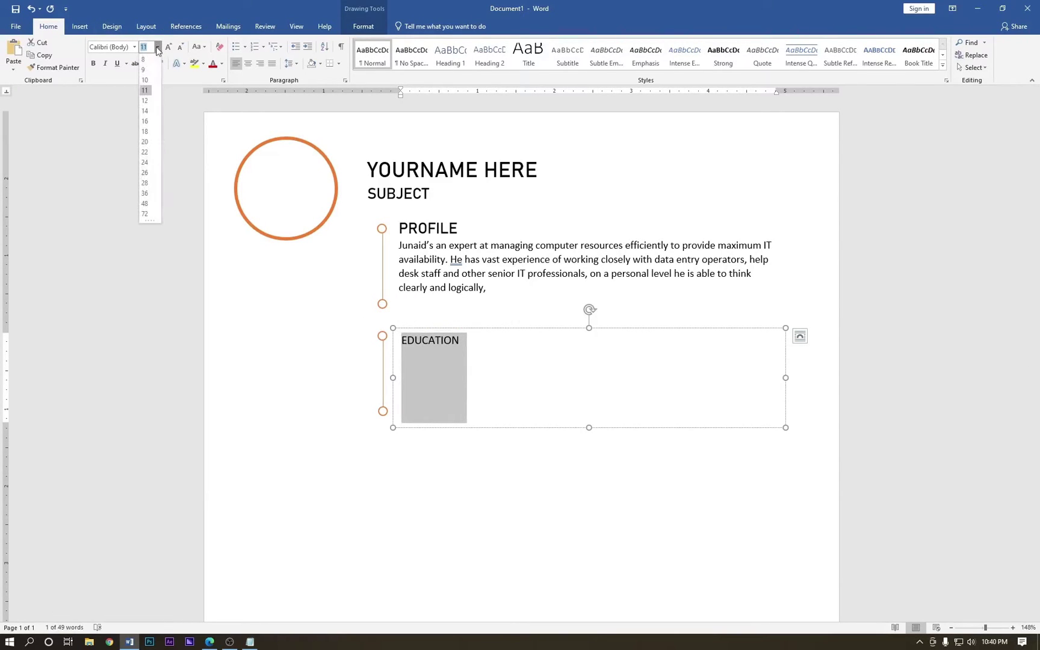
{"action": "left_click", "coordinate": [143, 113]}
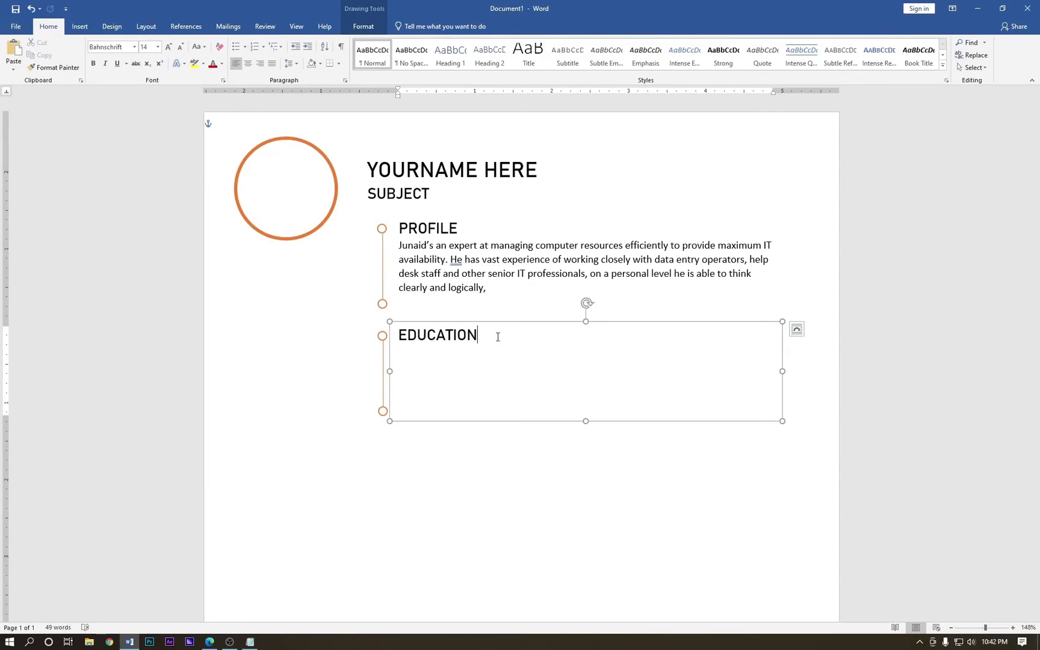
{"action": "key", "text": "Return"}
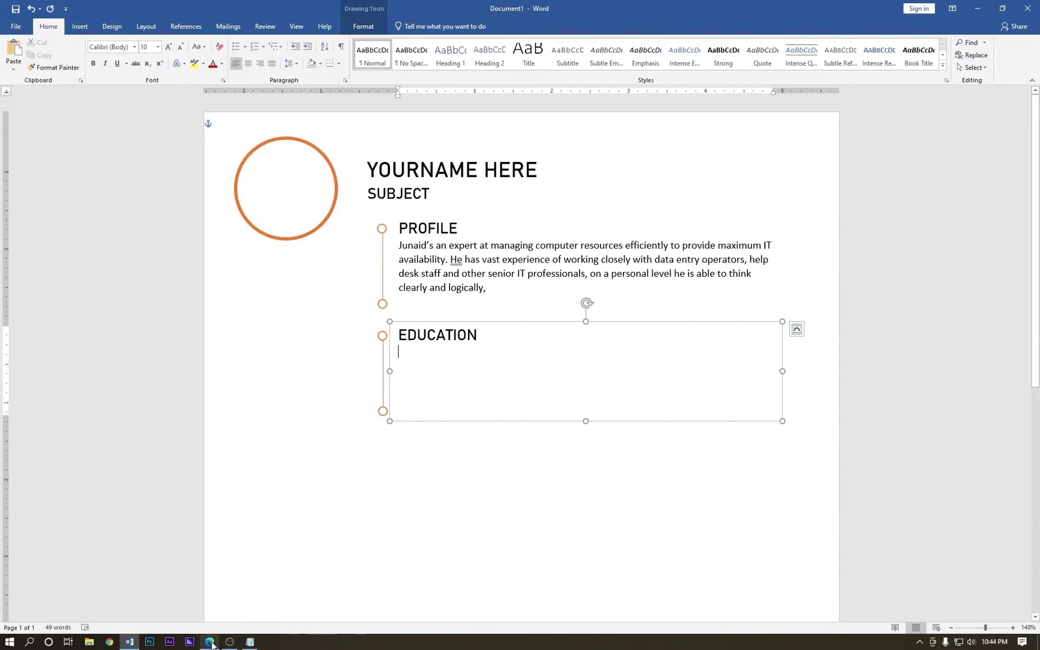
Add the bold entry 2000-10 BBA-(Hons), UNIVERSITY OF SYDNEY, tab-aligned beneath
{"action": "type", "text": "2000-10"}
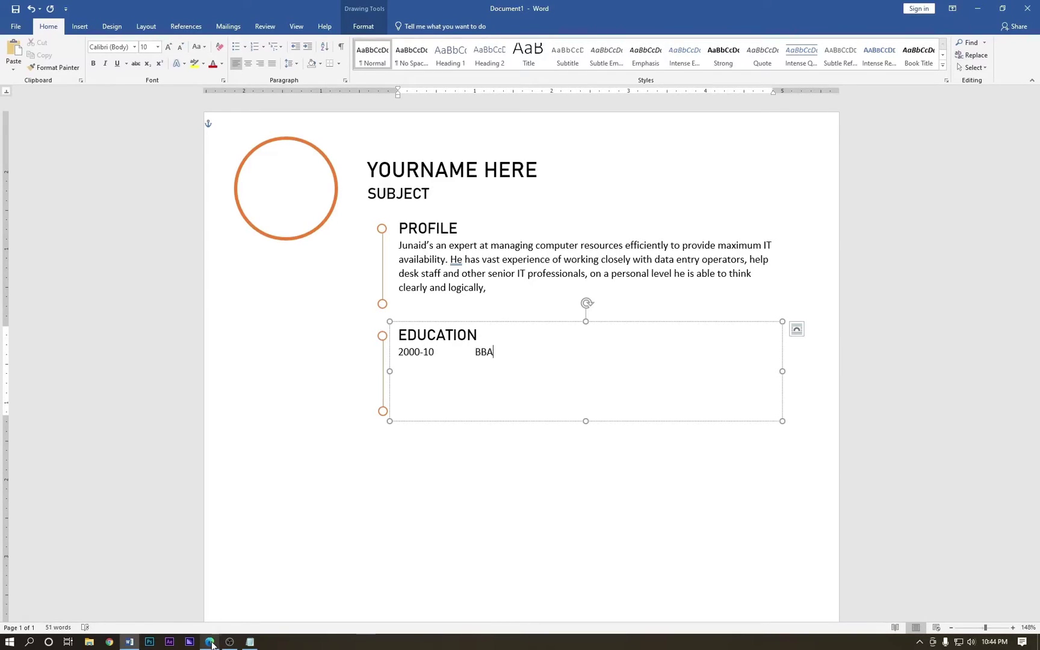
{"action": "type", "text": "\tBBA-hONS)"}
{"action": "key", "text": "Left"}
{"action": "key", "text": "Left"}
{"action": "key", "text": "Left"}
{"action": "key", "text": "Left"}
{"action": "key", "text": "Left"}
{"action": "type", "text": "("}
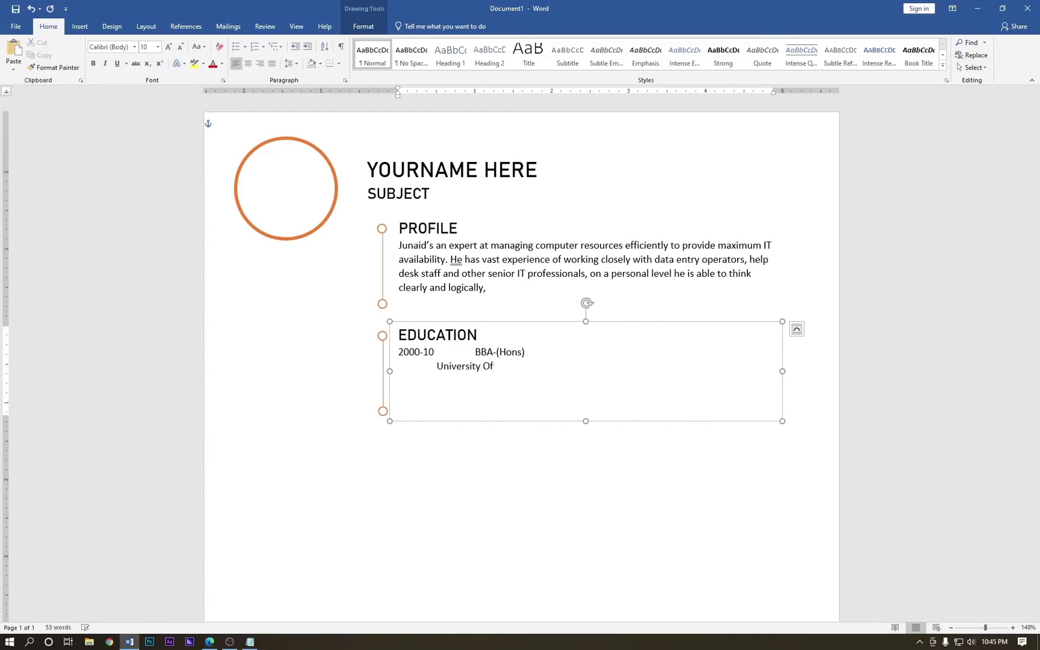
{"action": "left_click_drag", "start_coordinate": [534, 364], "coordinate": [437, 365]}
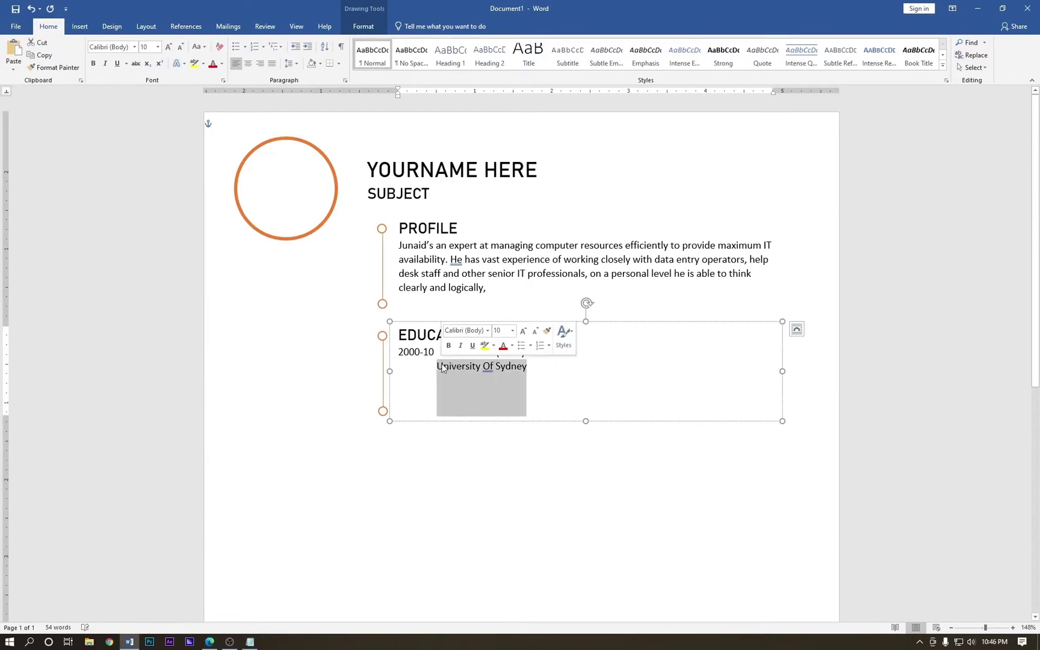
{"action": "left_click", "coordinate": [199, 46]}
{"action": "left_click", "coordinate": [226, 86]}
{"action": "left_click_drag", "start_coordinate": [538, 366], "coordinate": [397, 353]}
{"action": "key", "text": "ctrl+b"}
{"action": "left_click", "coordinate": [437, 366]}
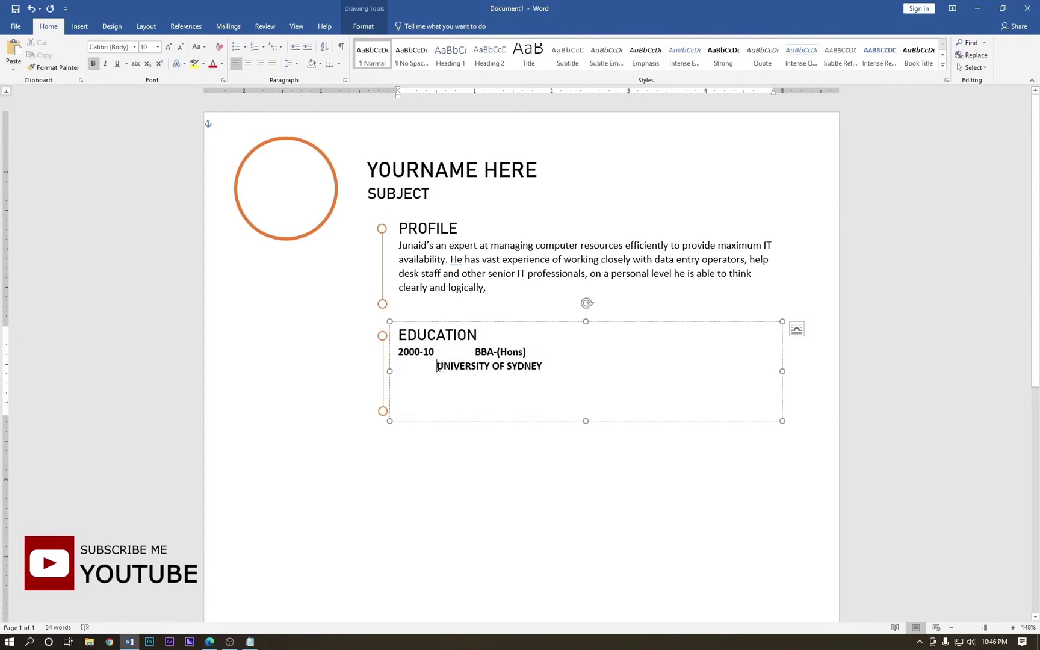
{"action": "key", "text": "Tab"}
{"action": "left_click", "coordinate": [582, 366]}
{"action": "key", "text": "Return"}
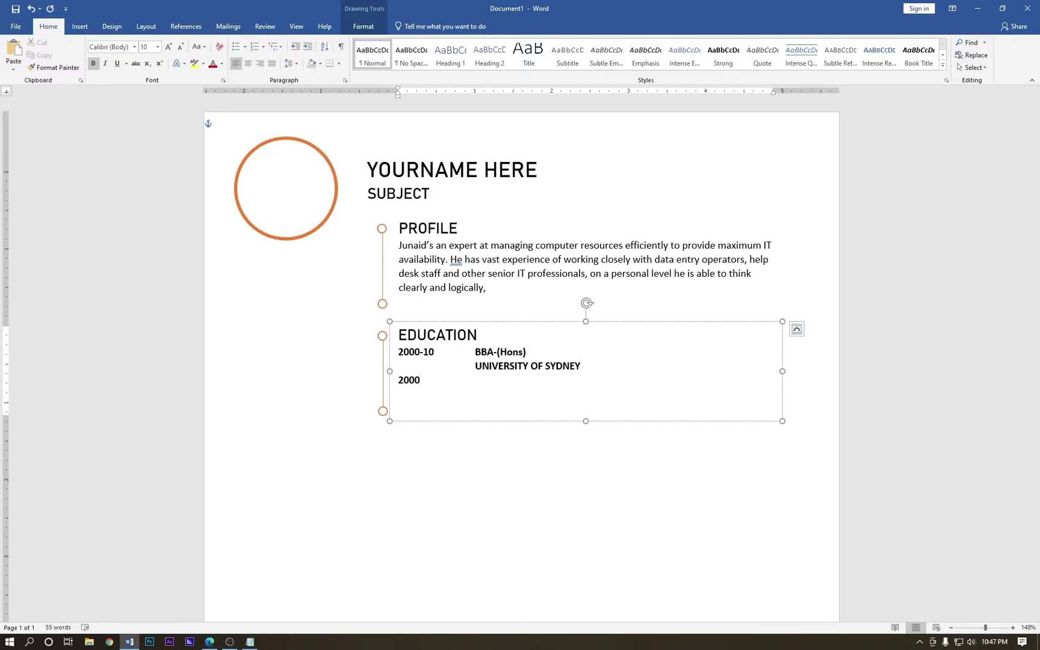
Add the second entry SSC-(Sce) at GOVERNMENT HIGH SCHOOL SYDNEY in capitals
{"action": "type", "text": "MBA"}
{"action": "key", "text": "BackSpace"}
{"action": "key", "text": "BackSpace"}
{"action": "type", "text": "("}
{"action": "key", "text": "Down"}
{"action": "type", "text": "Government High"}
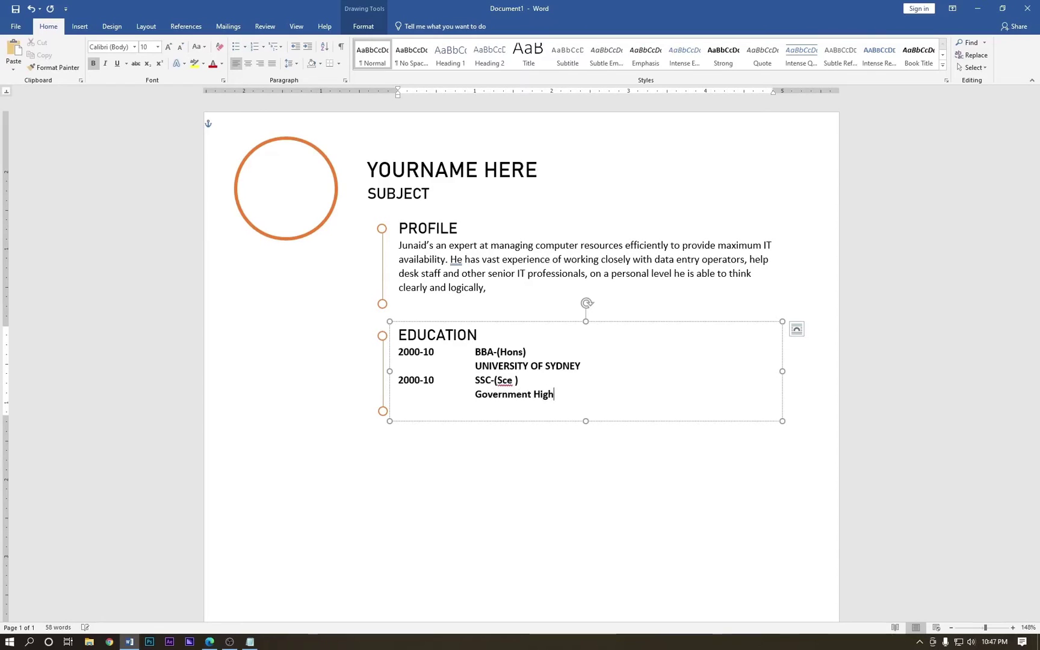
{"action": "type", "text": " School Sydney"}
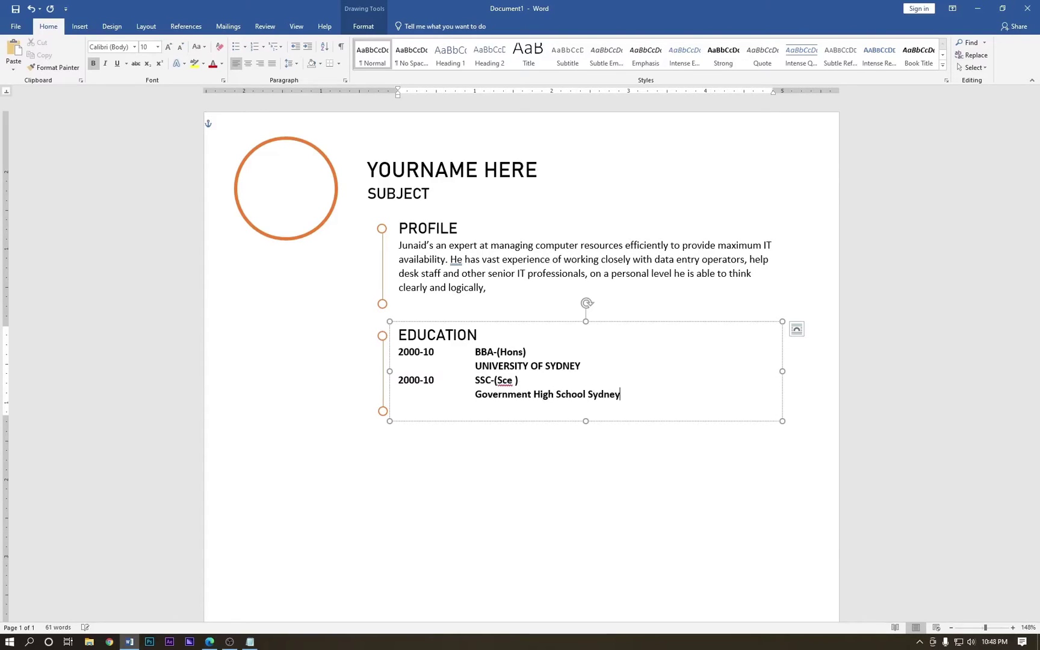
{"action": "left_click_drag", "start_coordinate": [620, 396], "coordinate": [489, 400]}
{"action": "left_click", "coordinate": [199, 46]}
{"action": "left_click", "coordinate": [217, 86]}
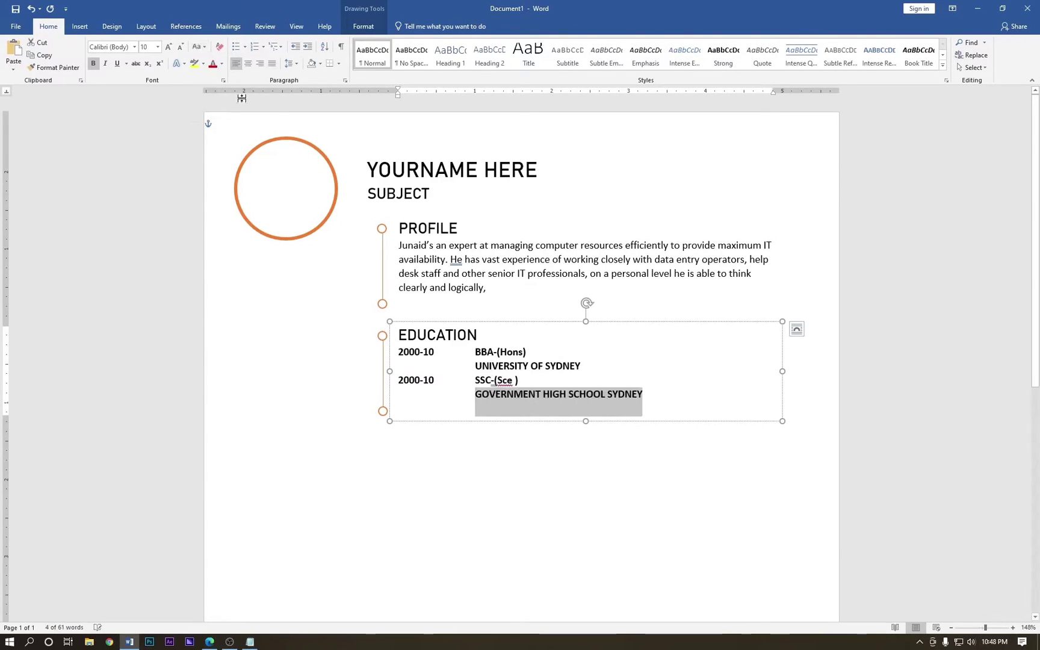
{"action": "key", "text": "End"}
Duplicate the Education timeline piece and place the copy below the Education section
{"action": "left_click", "coordinate": [383, 355]}
{"action": "key", "text": "ctrl+c"}
{"action": "key", "text": "ctrl+v"}
{"action": "mouse_move", "coordinate": [404, 358]}
{"action": "left_mouse_down"}
{"action": "mouse_move", "coordinate": [383, 476]}
{"action": "mouse_move", "coordinate": [383, 392]}
{"action": "mouse_move", "coordinate": [383, 490]}
{"action": "left_mouse_up"}
Extend the copied timeline piece and move a duplicate circle down below Education
{"action": "scroll", "coordinate": [388, 421], "scroll_direction": "down", "scroll_amount": 2}
{"action": "double_click", "coordinate": [382, 411]}
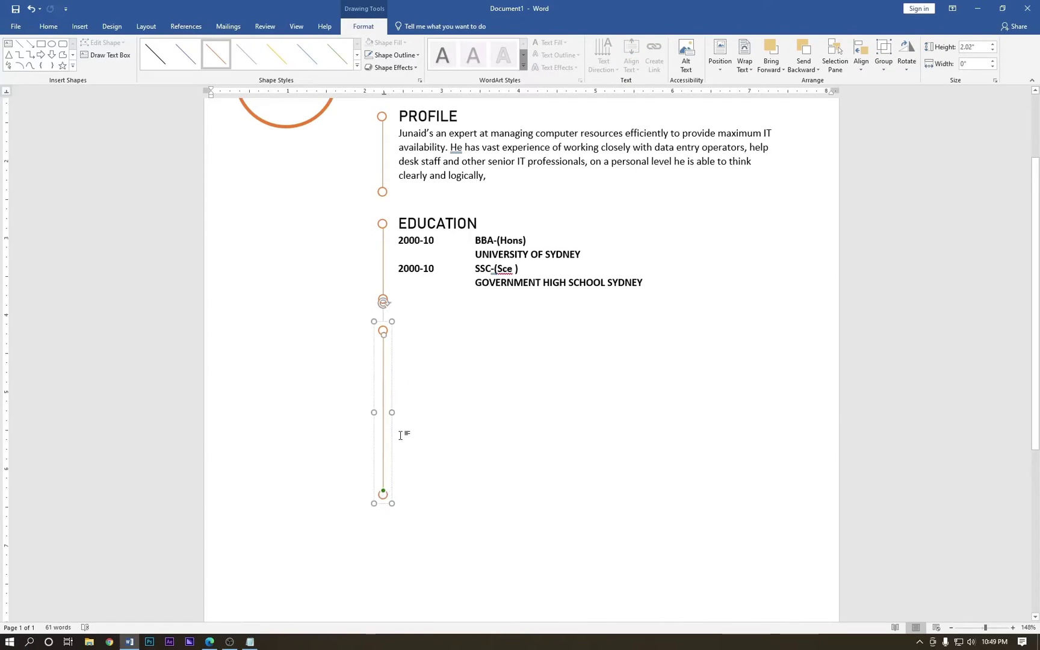
{"action": "left_click", "coordinate": [384, 325]}
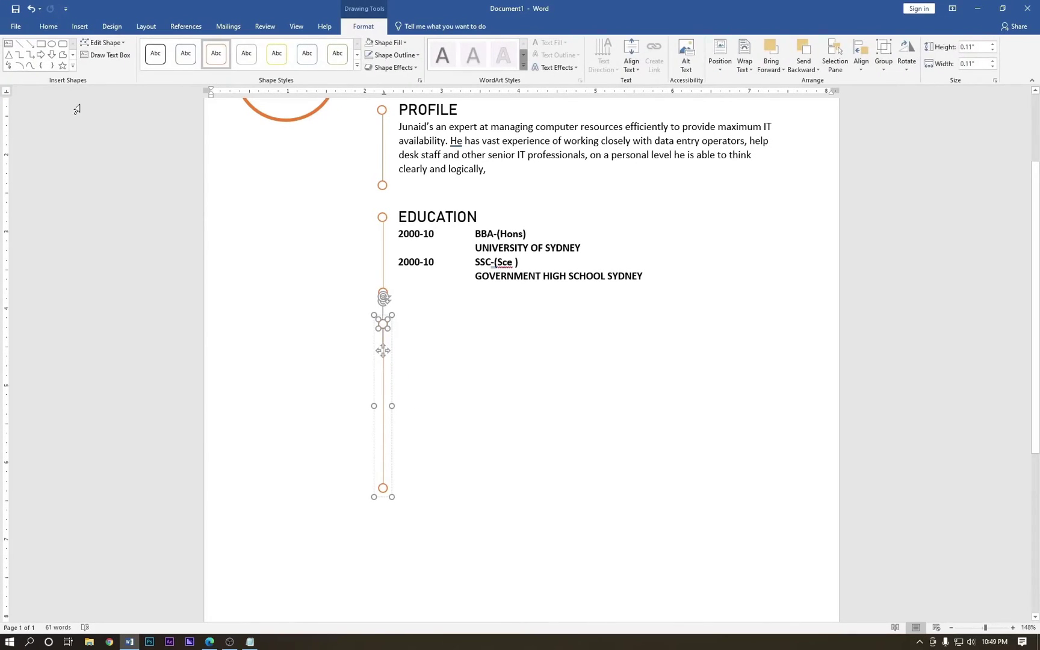
{"action": "left_click", "coordinate": [48, 27]}
{"action": "left_click", "coordinate": [30, 55]}
{"action": "left_click", "coordinate": [13, 52]}
{"action": "left_click_drag", "start_coordinate": [382, 323], "coordinate": [383, 401]}
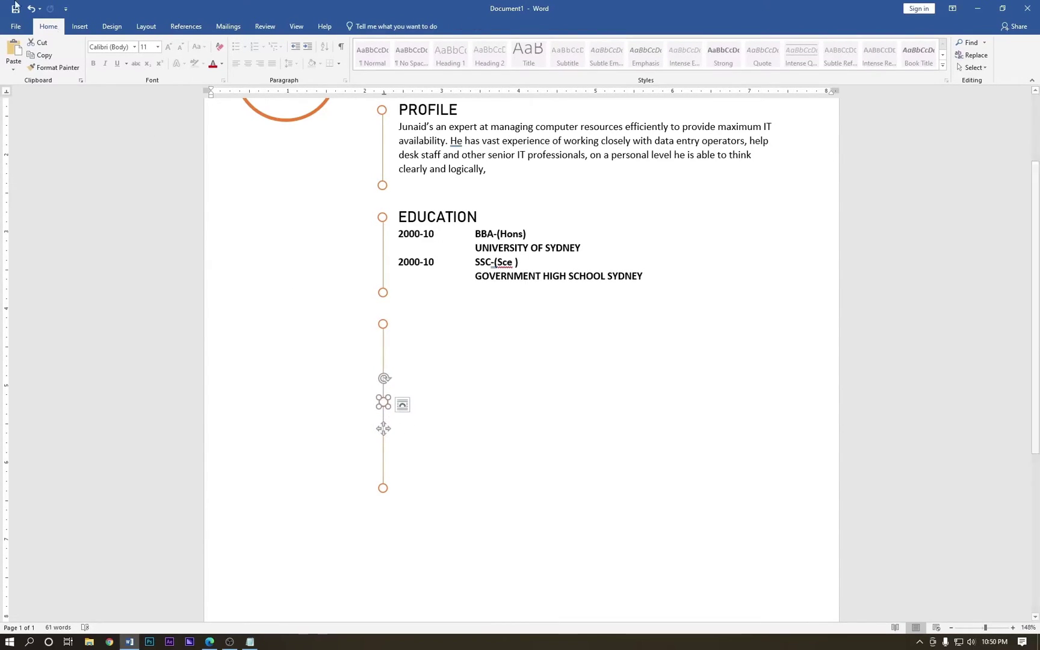
Start drawing a new text box, dismissing the template error message
{"action": "left_click", "coordinate": [81, 28]}
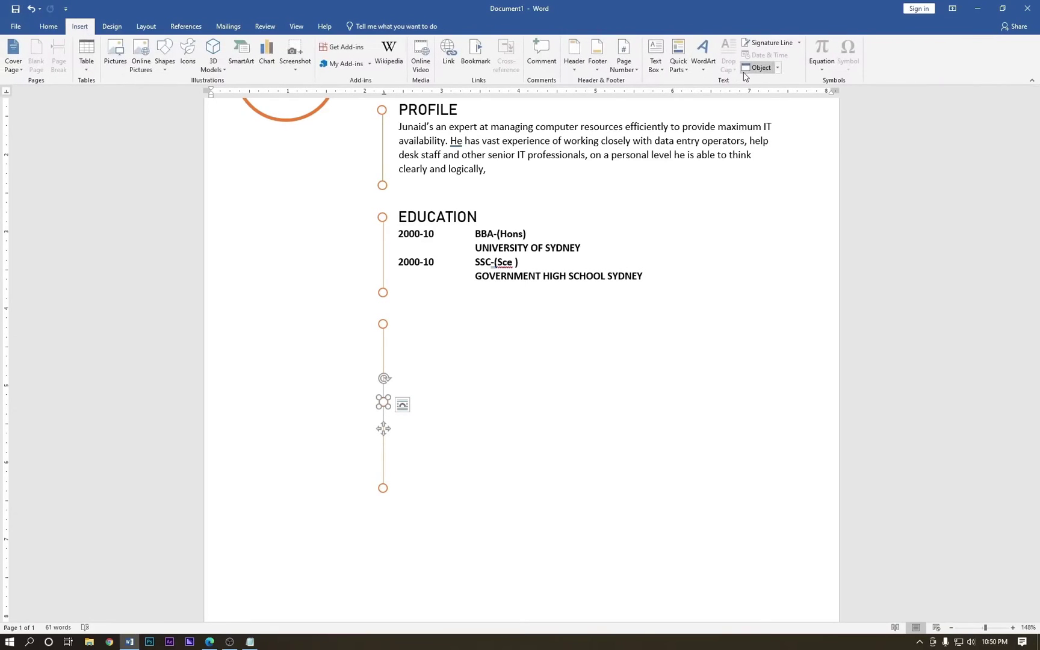
{"action": "left_click", "coordinate": [659, 71]}
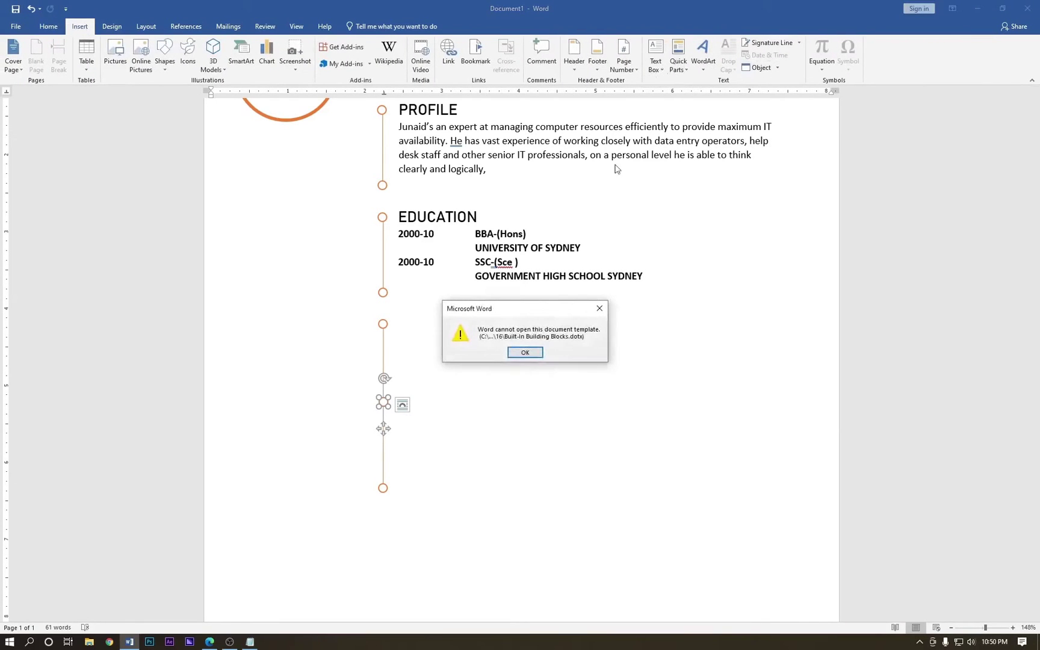
{"action": "left_click", "coordinate": [525, 352]}
{"action": "left_click", "coordinate": [673, 91]}
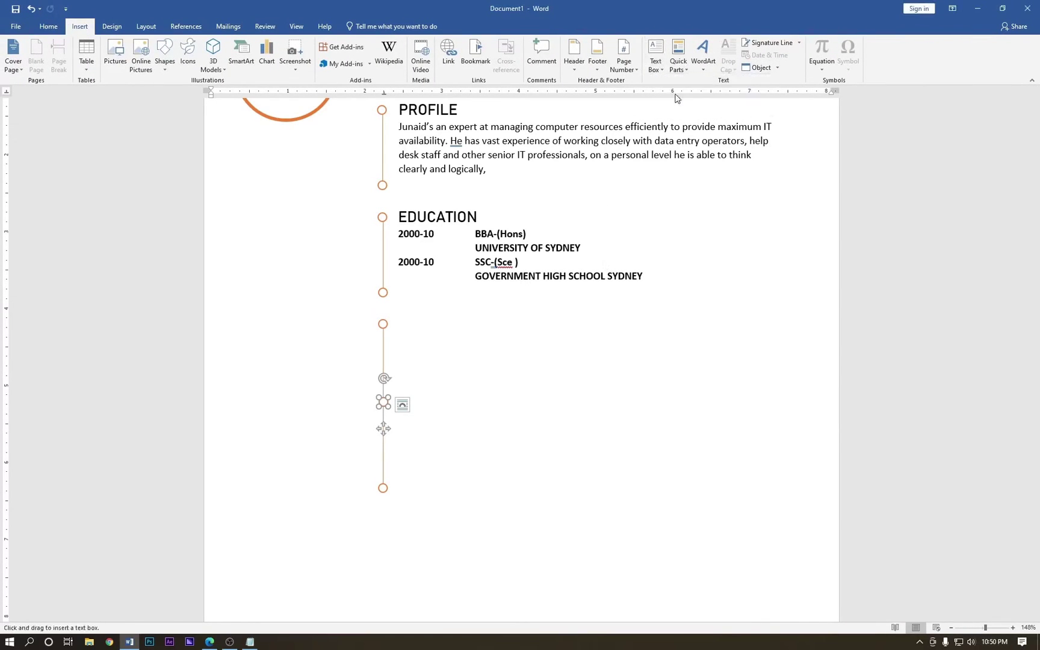
Draw a borderless, transparent text box by the third timeline piece with heading WORK EXERIENCE
{"action": "mouse_move", "coordinate": [395, 316]}
{"action": "left_mouse_down"}
{"action": "mouse_move", "coordinate": [550, 427]}
{"action": "mouse_move", "coordinate": [708, 490]}
{"action": "mouse_move", "coordinate": [808, 490]}
{"action": "left_mouse_up"}
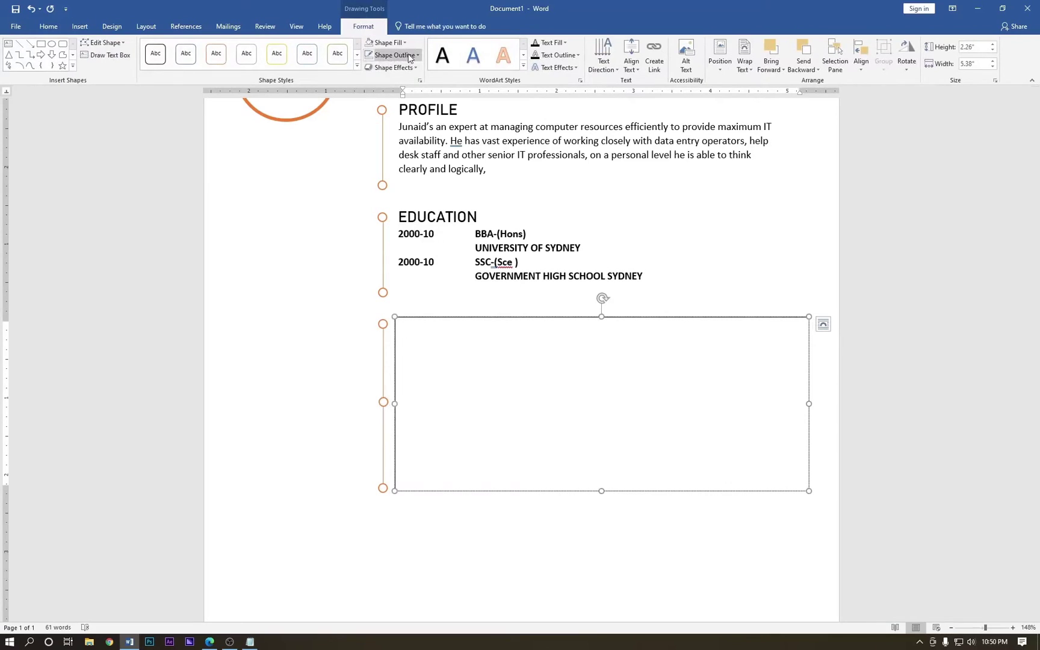
{"action": "left_click", "coordinate": [414, 56]}
{"action": "mouse_move", "coordinate": [396, 182]}
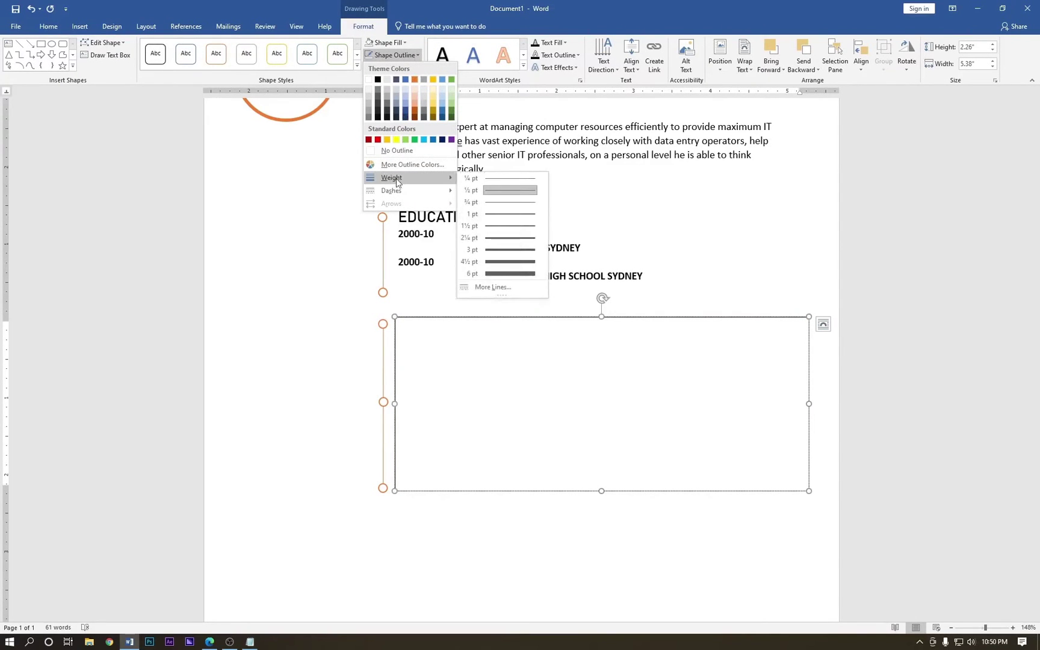
{"action": "left_click", "coordinate": [398, 150]}
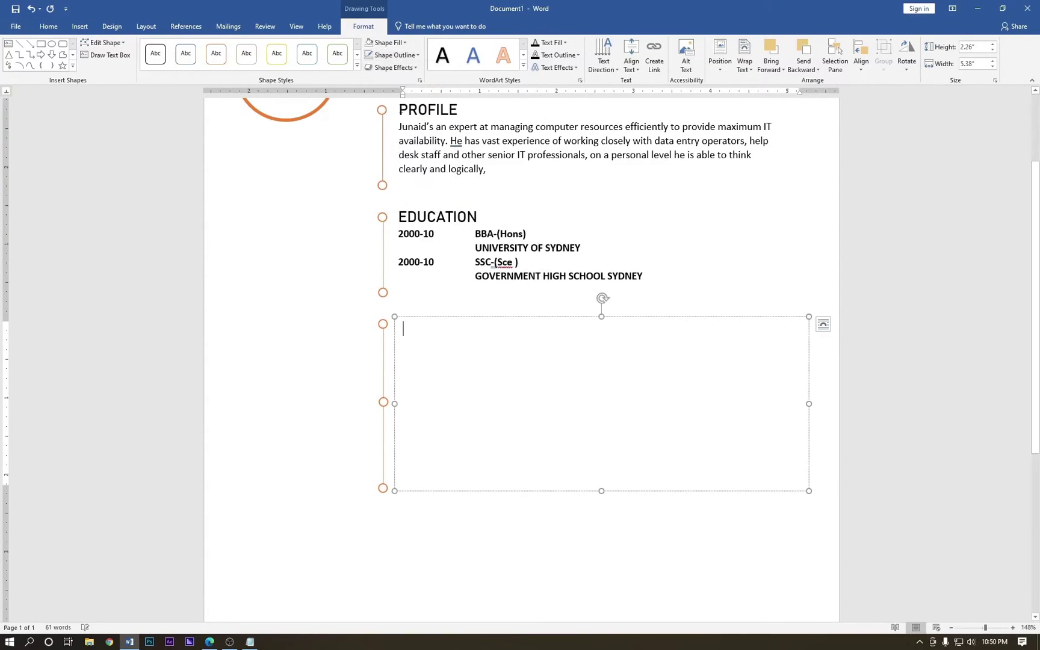
{"action": "left_click", "coordinate": [406, 41]}
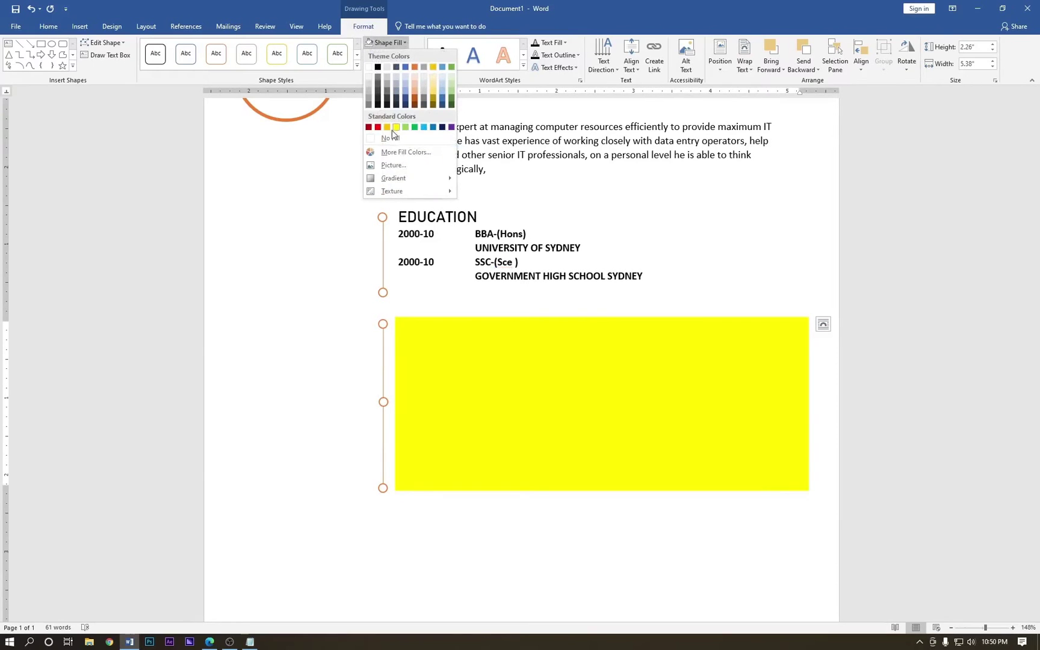
{"action": "left_click", "coordinate": [391, 139]}
{"action": "type", "text": "WORK EX"}
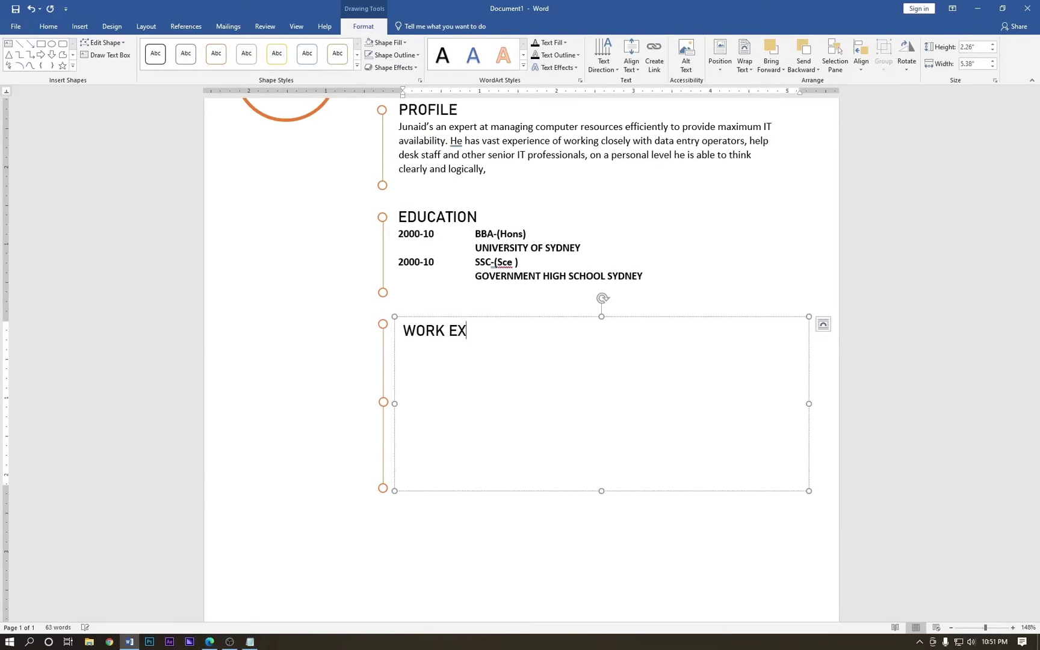
{"action": "type", "text": "ERIENC"}
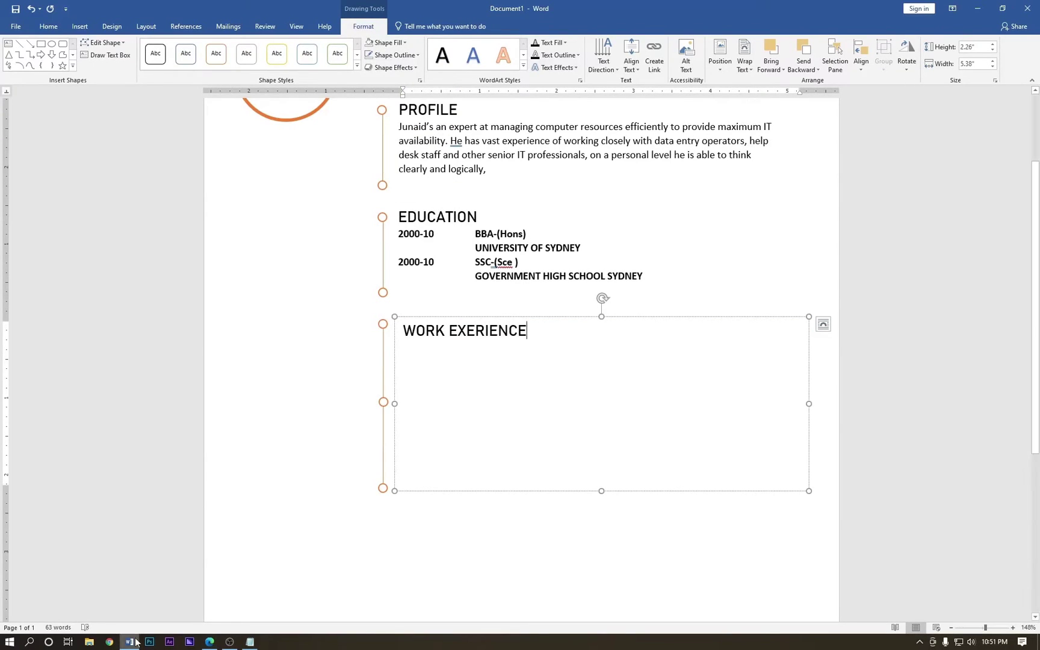
{"action": "type", "text": "E"}
{"action": "key", "text": "Return"}
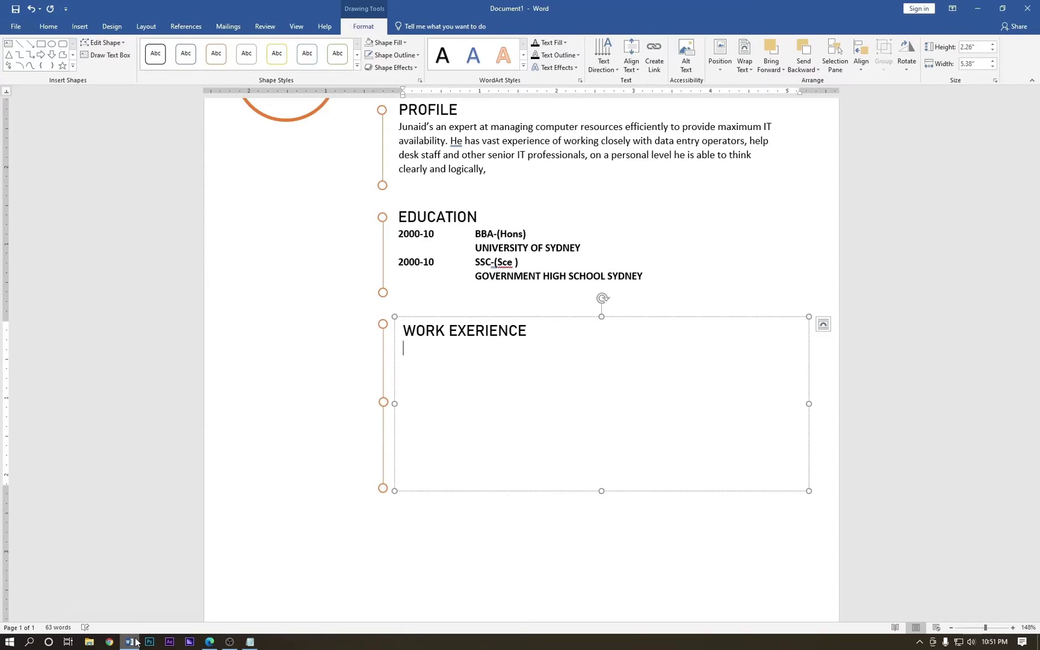
Type COMPANY TITLE and format it in Calibri size 10
{"action": "type", "text": "COMPANY TITLE"}
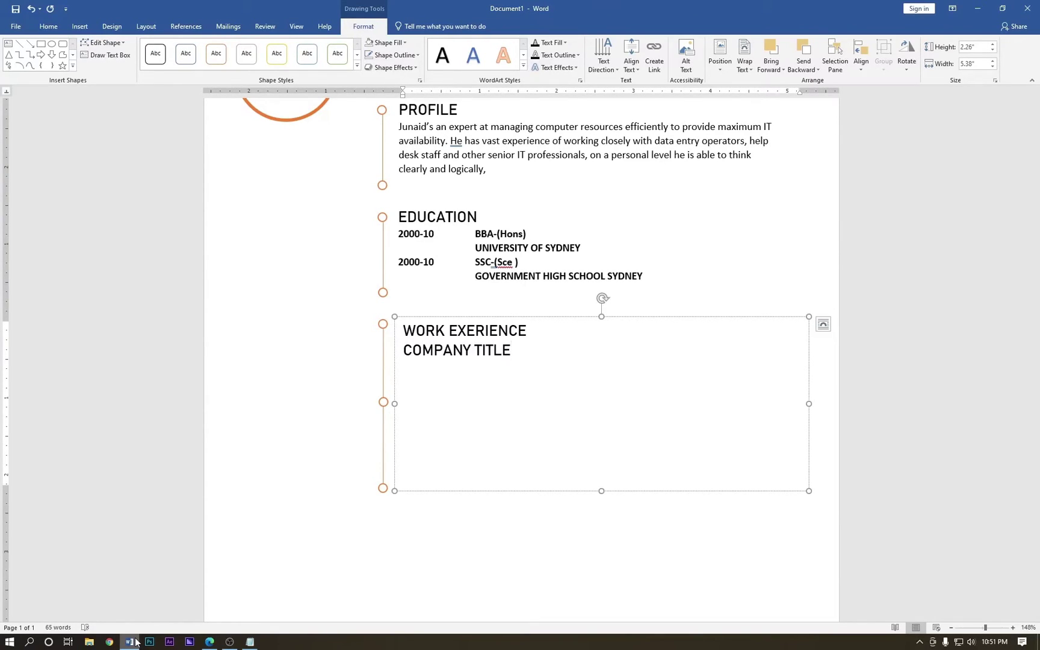
{"action": "left_click", "coordinate": [54, 29]}
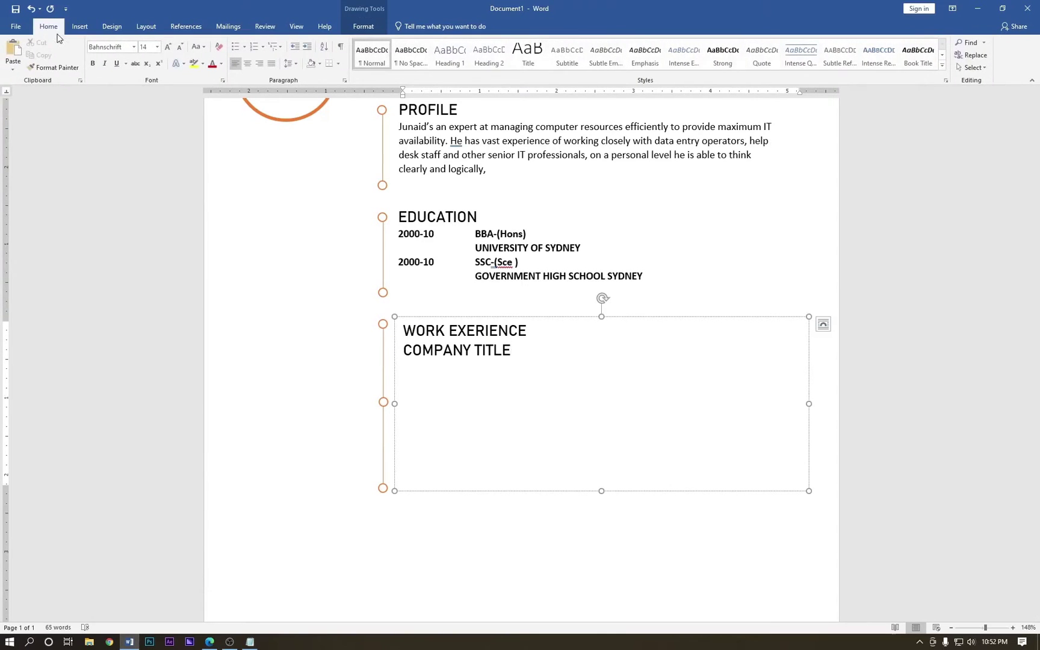
{"action": "left_click_drag", "start_coordinate": [520, 360], "coordinate": [401, 352]}
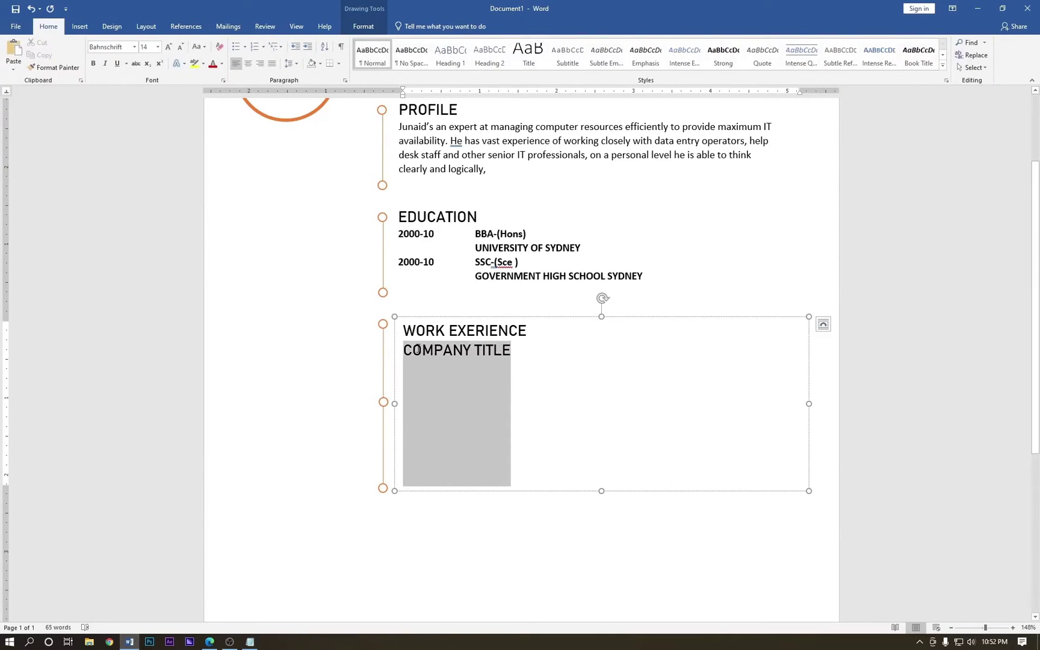
{"action": "left_click", "coordinate": [157, 47]}
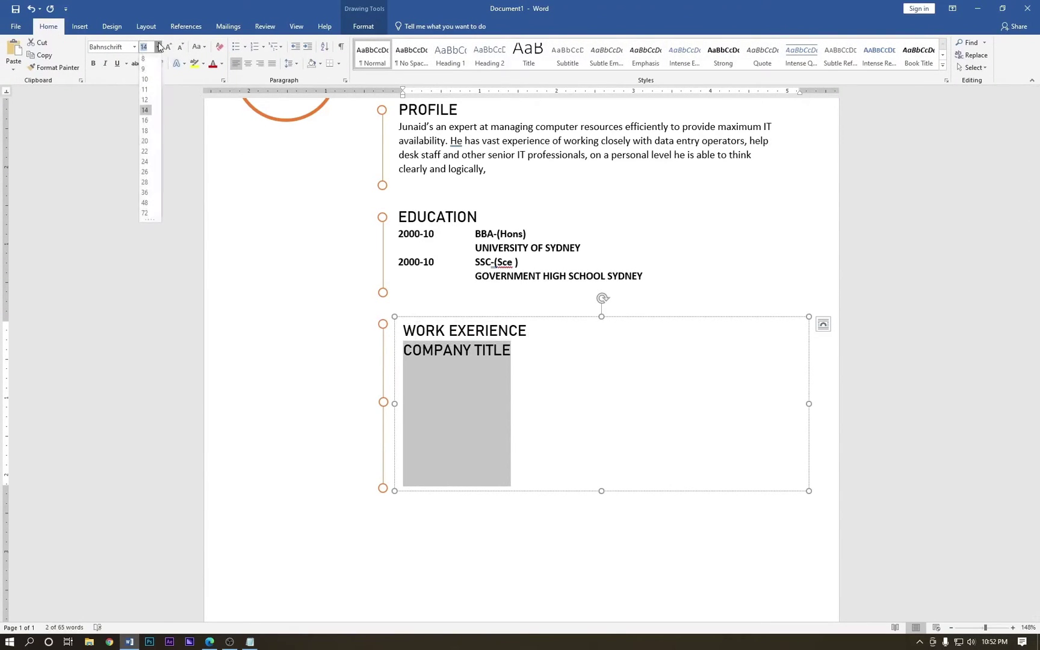
{"action": "left_click", "coordinate": [143, 104]}
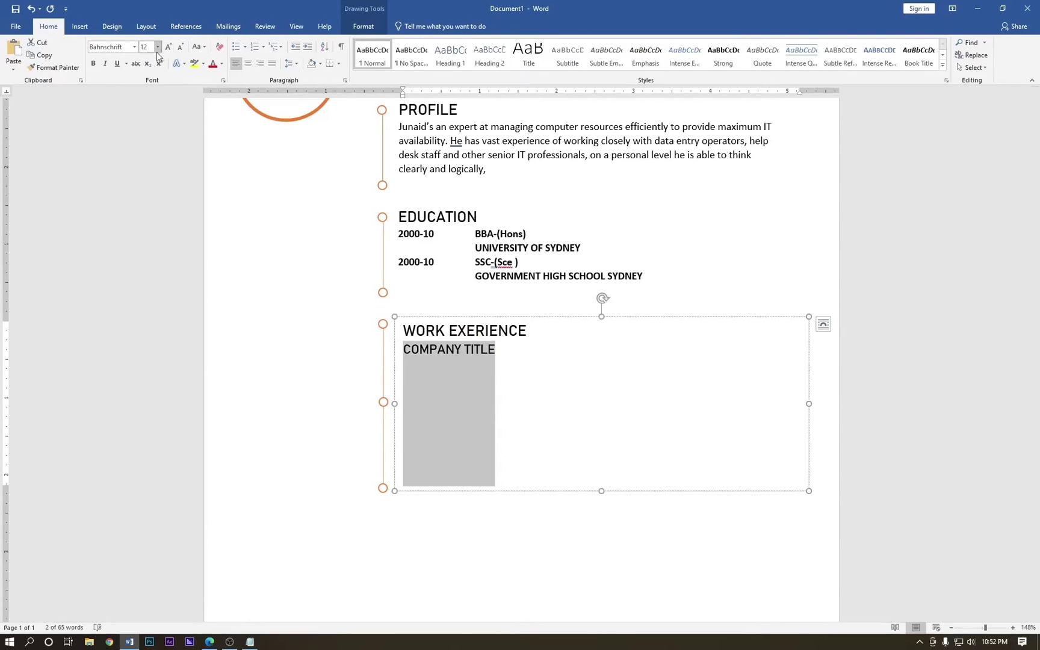
{"action": "left_click", "coordinate": [497, 354]}
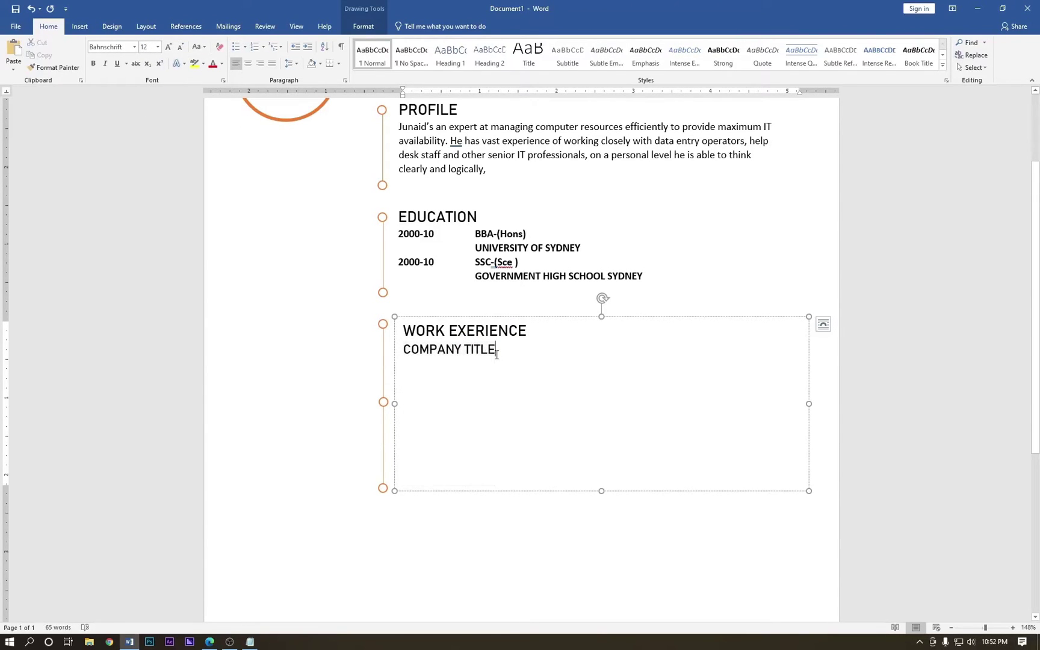
{"action": "left_click_drag", "start_coordinate": [507, 350], "coordinate": [404, 352]}
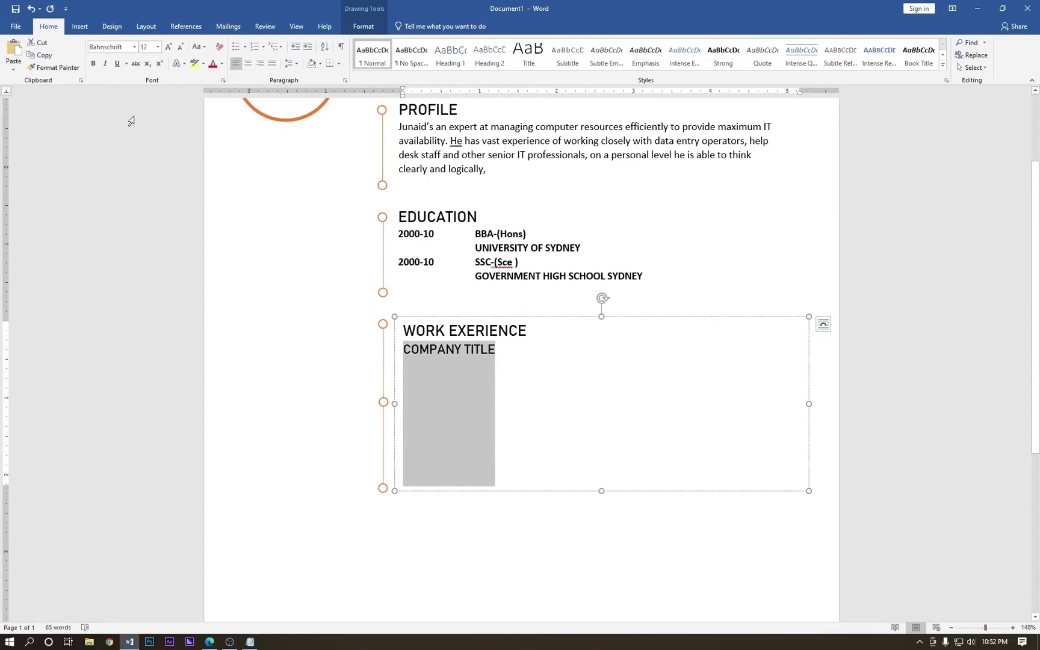
{"action": "left_click", "coordinate": [134, 47]}
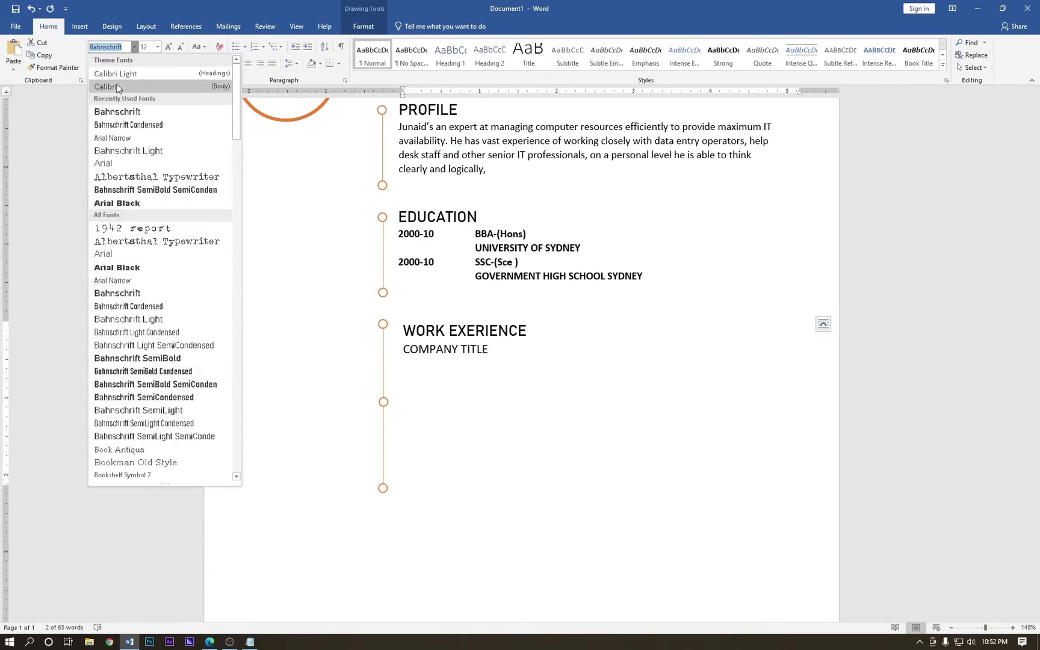
{"action": "left_click", "coordinate": [117, 89]}
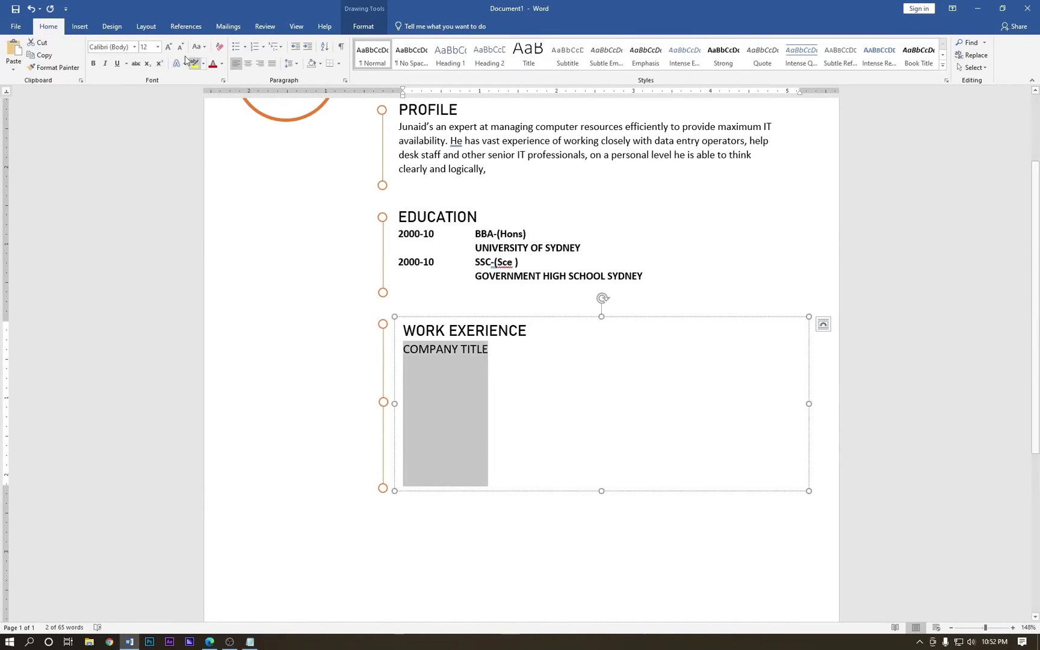
{"action": "left_click", "coordinate": [158, 46]}
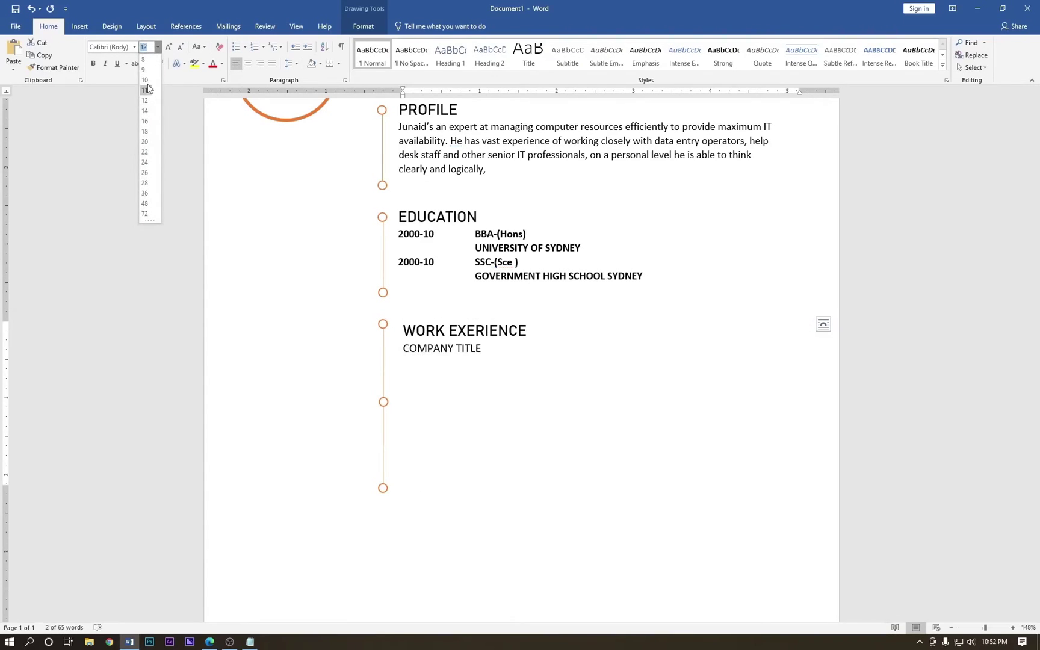
{"action": "left_click", "coordinate": [148, 80]}
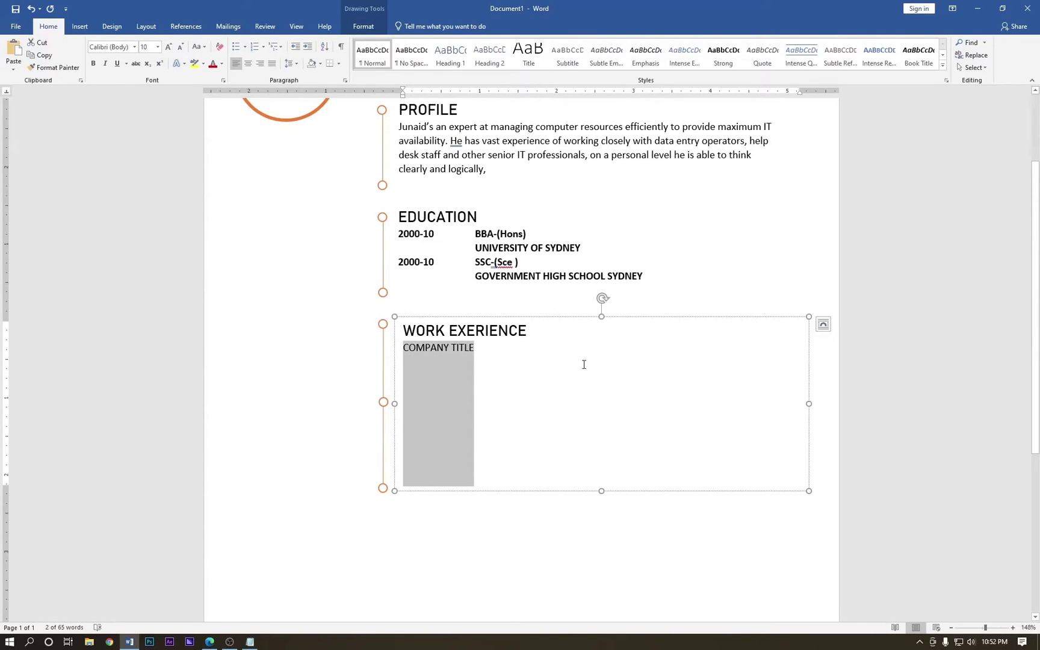
Bold COMPANY TITLE and paste a placeholder paragraph beneath it
{"action": "key", "text": "ctrl+b"}
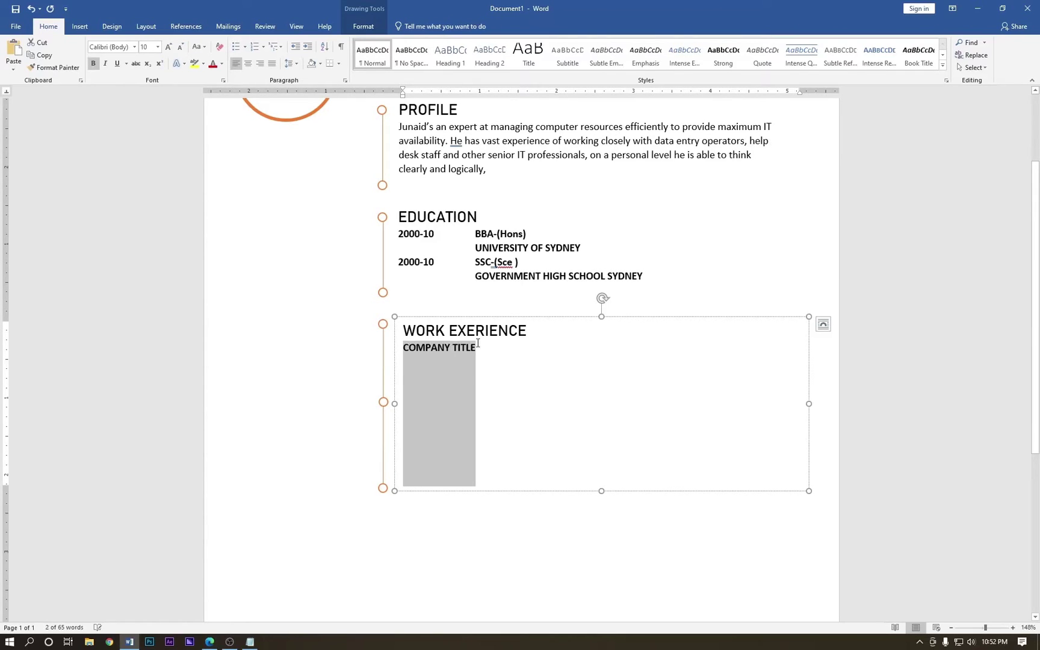
{"action": "left_click", "coordinate": [476, 345]}
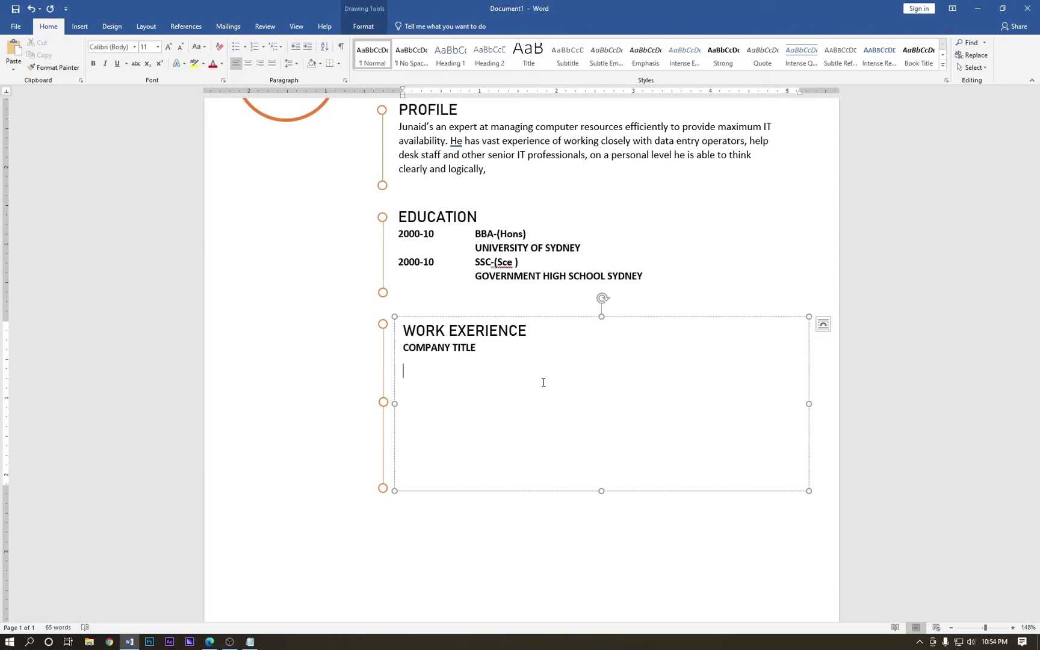
{"action": "type", "text": "Video provides a powerful way to help you prove your point. When you click Online Video, you can paste in the embed code for the video you want to add. You can also type a keyword to search online for the video that best fits your document.To make your document look professionally produced, Word provides header, footer, cover page, and text box designs that complement each other. For example, you can add a matching cover page, header, and sidebar. Click Insert and then choose the elements you want from the different galleries."}
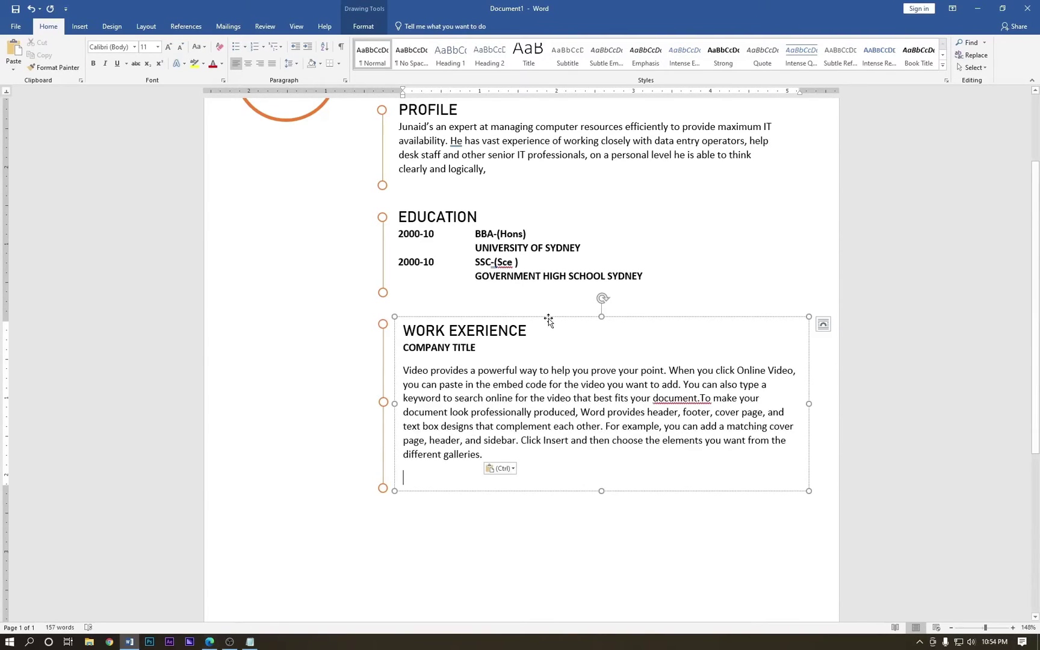
Nudge the Work Experience box up and remove the blank line below COMPANY TITLE
{"action": "left_click_drag", "start_coordinate": [548, 322], "coordinate": [546, 314]}
{"action": "left_click", "coordinate": [403, 342]}
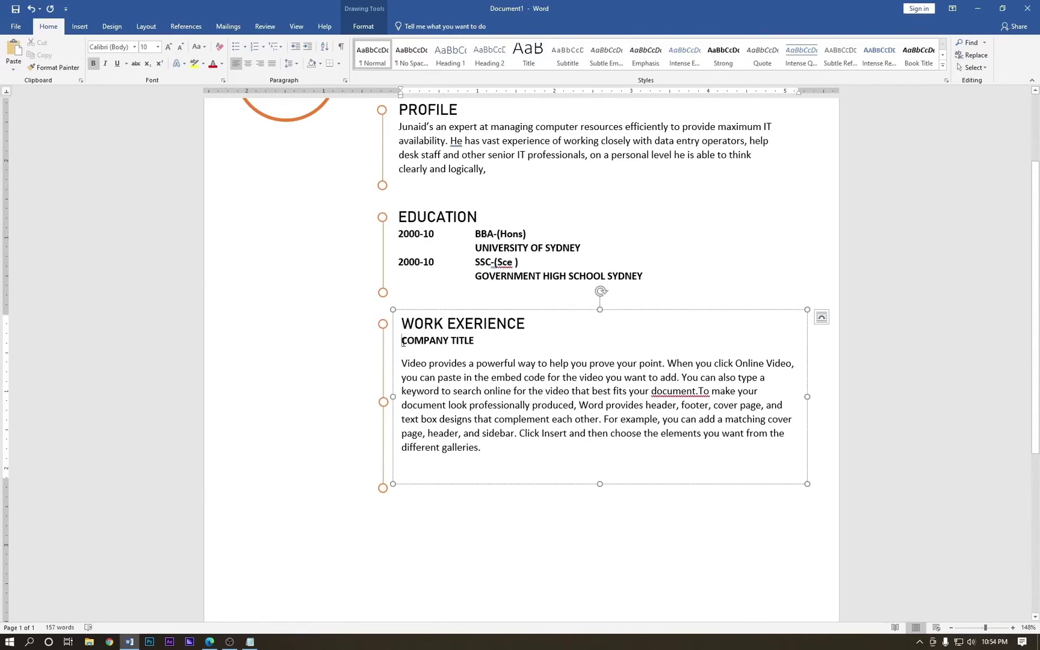
{"action": "key", "text": "Return"}
{"action": "key", "text": "End"}
{"action": "key", "text": "Delete"}
{"action": "key", "text": "Delete"}
{"action": "key", "text": "Return"}
{"action": "key", "text": "Up"}
{"action": "key", "text": "BackSpace"}
{"action": "key", "text": "Return"}
Move the timeline circle up level with COMPANY TITLE
{"action": "left_click", "coordinate": [384, 325]}
{"action": "left_click", "coordinate": [382, 400]}
{"action": "left_click_drag", "start_coordinate": [383, 400], "coordinate": [383, 357]}
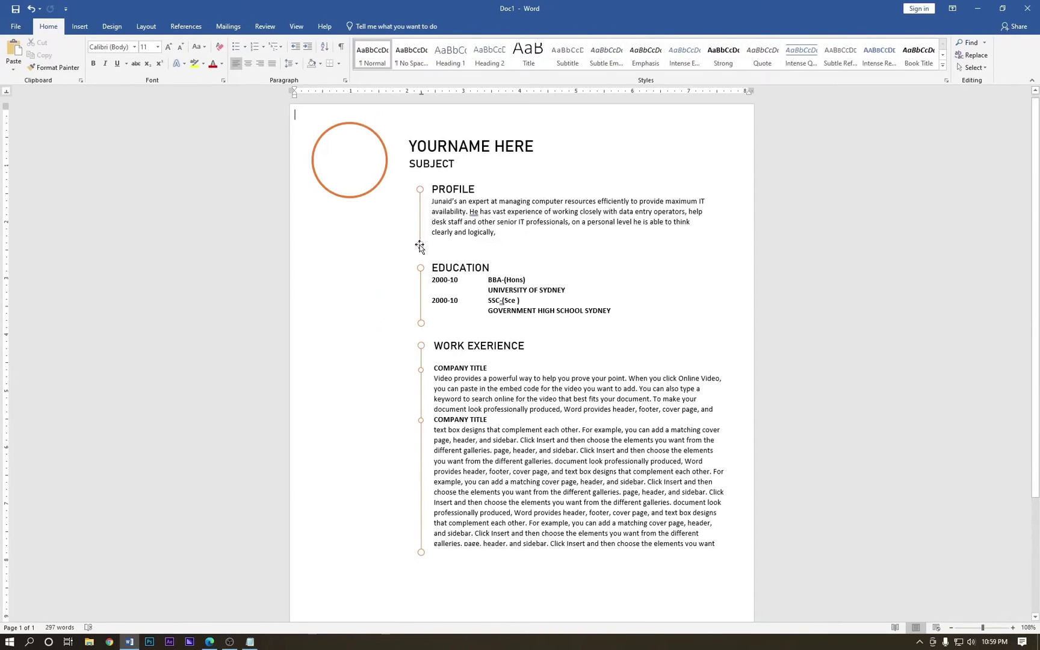
{"action": "left_click", "coordinate": [419, 245]}
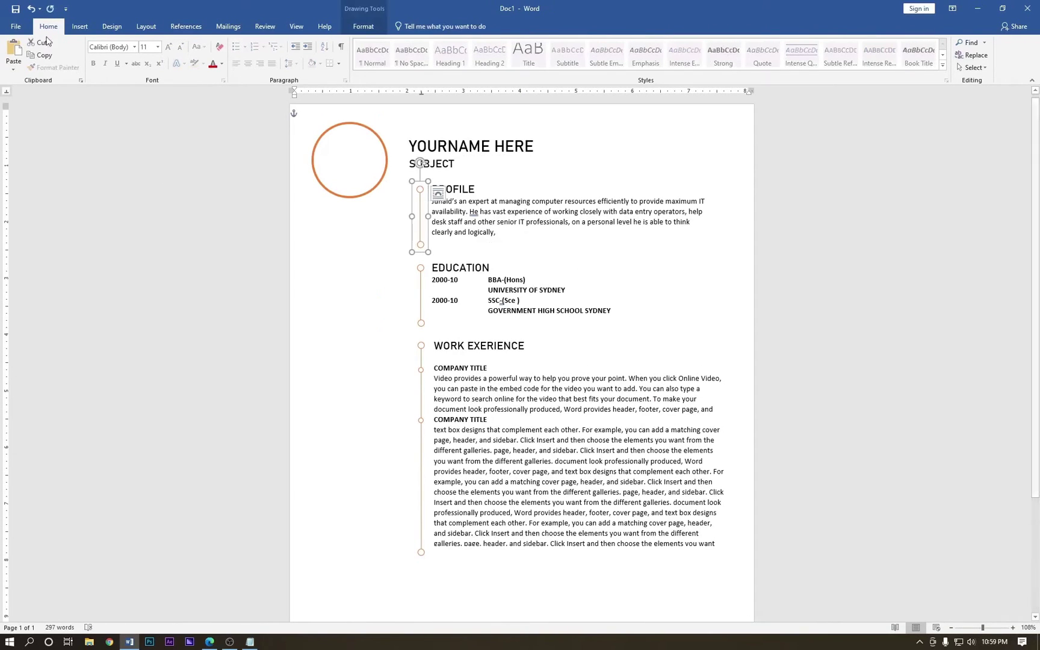
Copy the timeline line and circle below Work Experience, lengthening the line with the circle at its end
{"action": "key", "text": "ctrl+c"}
{"action": "left_click", "coordinate": [463, 563]}
{"action": "key", "text": "ctrl+v"}
{"action": "scroll", "coordinate": [463, 562], "scroll_direction": "down", "scroll_amount": 4}
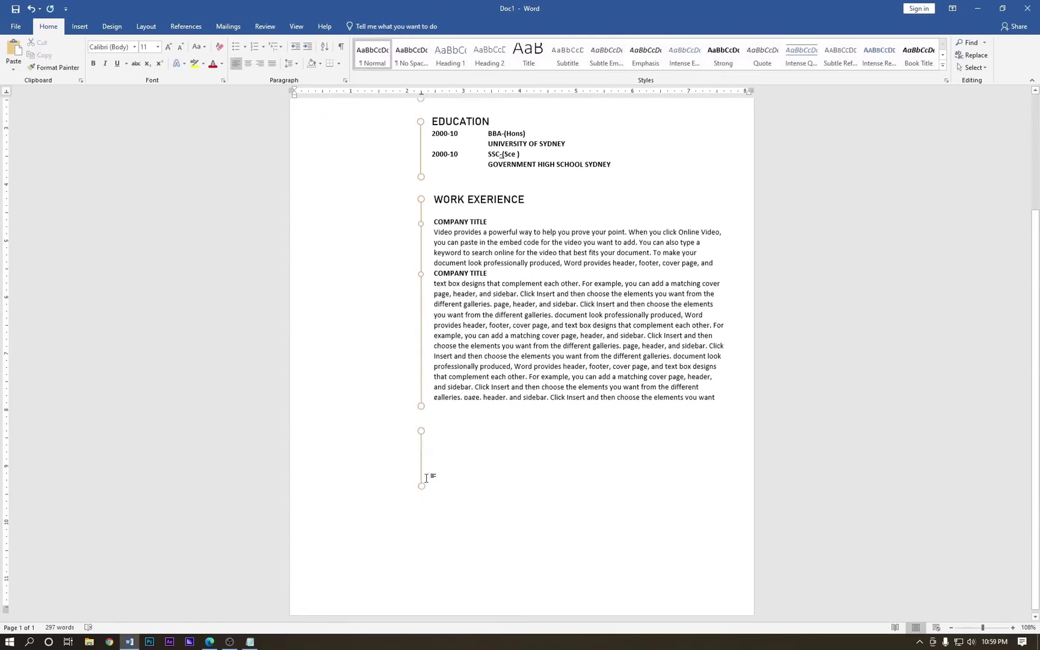
{"action": "left_click", "coordinate": [420, 474]}
{"action": "left_click_drag", "start_coordinate": [419, 474], "coordinate": [420, 529]}
{"action": "key", "text": "ctrl+z"}
{"action": "left_click_drag", "start_coordinate": [423, 481], "coordinate": [420, 556]}
{"action": "left_click", "coordinate": [420, 476]}
{"action": "left_click_drag", "start_coordinate": [420, 476], "coordinate": [421, 554]}
{"action": "left_click", "coordinate": [421, 530], "text": "shift"}
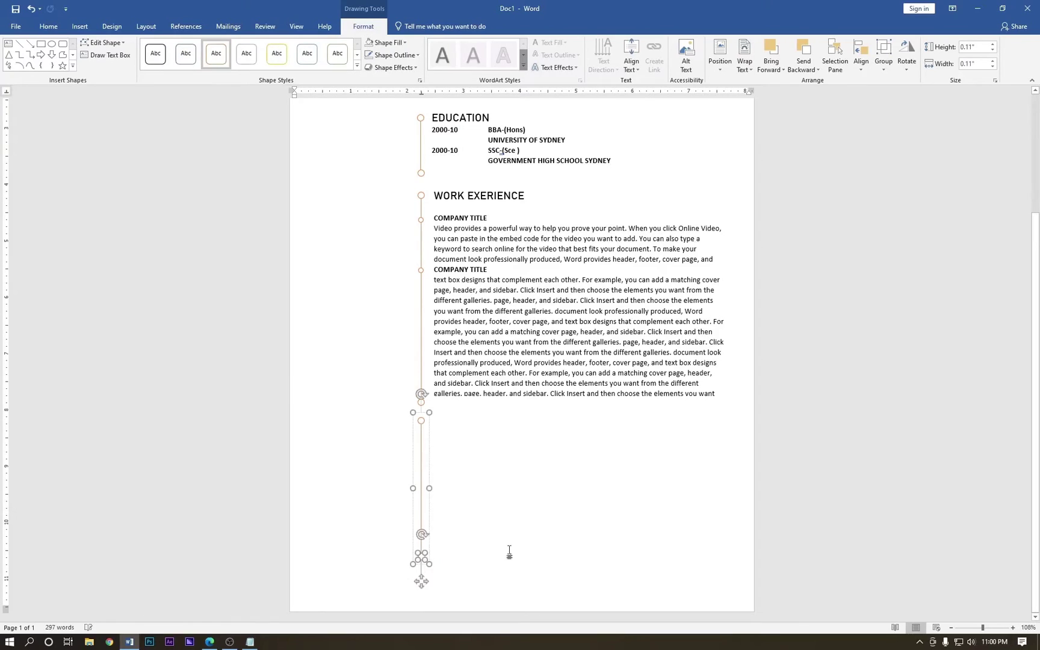
Draw a text box beside the new timeline with no fill and no border
{"action": "left_click", "coordinate": [79, 27]}
{"action": "left_click", "coordinate": [655, 54]}
{"action": "left_click_drag", "start_coordinate": [429, 416], "coordinate": [736, 560]}
{"action": "left_click", "coordinate": [388, 42]}
{"action": "left_click", "coordinate": [390, 150]}
{"action": "left_click", "coordinate": [395, 54]}
{"action": "left_click", "coordinate": [398, 158]}
Paste the CERTIFICATION heading and a placeholder paragraph into the new box
{"action": "left_click", "coordinate": [497, 432]}
{"action": "key", "text": "ctrl+v"}
{"action": "key", "text": "Return"}
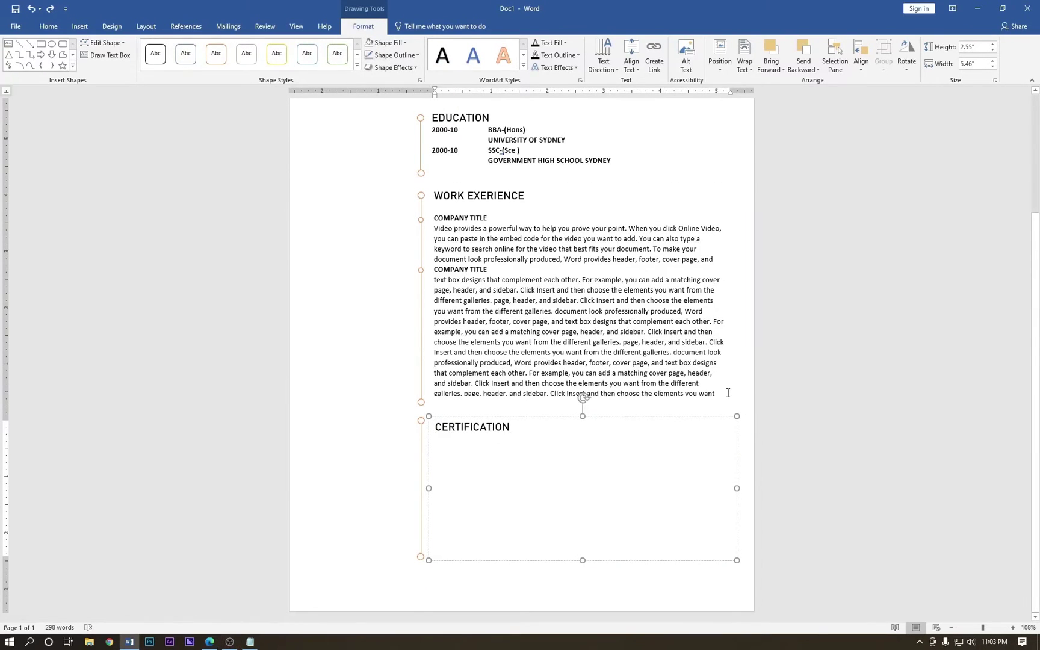
{"action": "key", "text": "ctrl+v"}
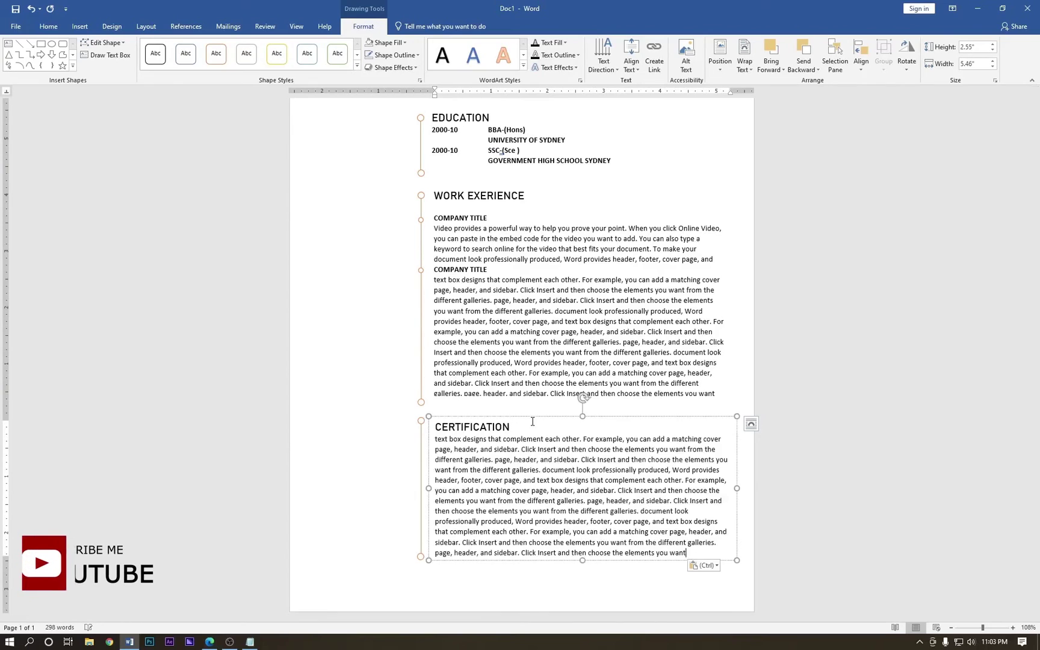
{"action": "left_click", "coordinate": [559, 415]}
Draw a tall text box down the left column under the photo circle, with no outline or fill
{"action": "left_click", "coordinate": [558, 414]}
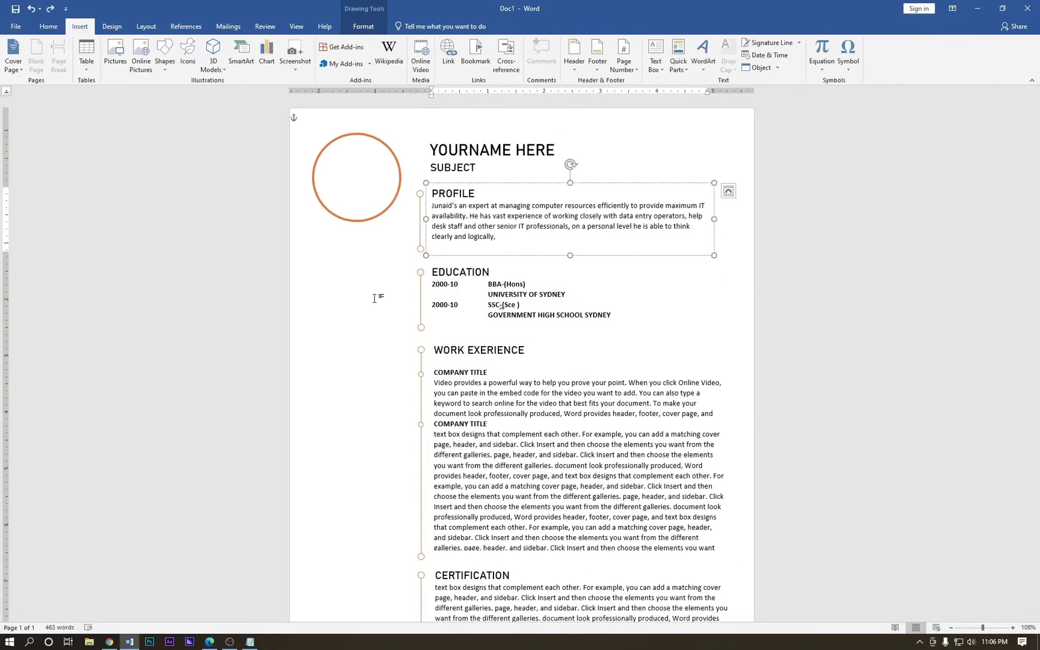
{"action": "left_click", "coordinate": [659, 70]}
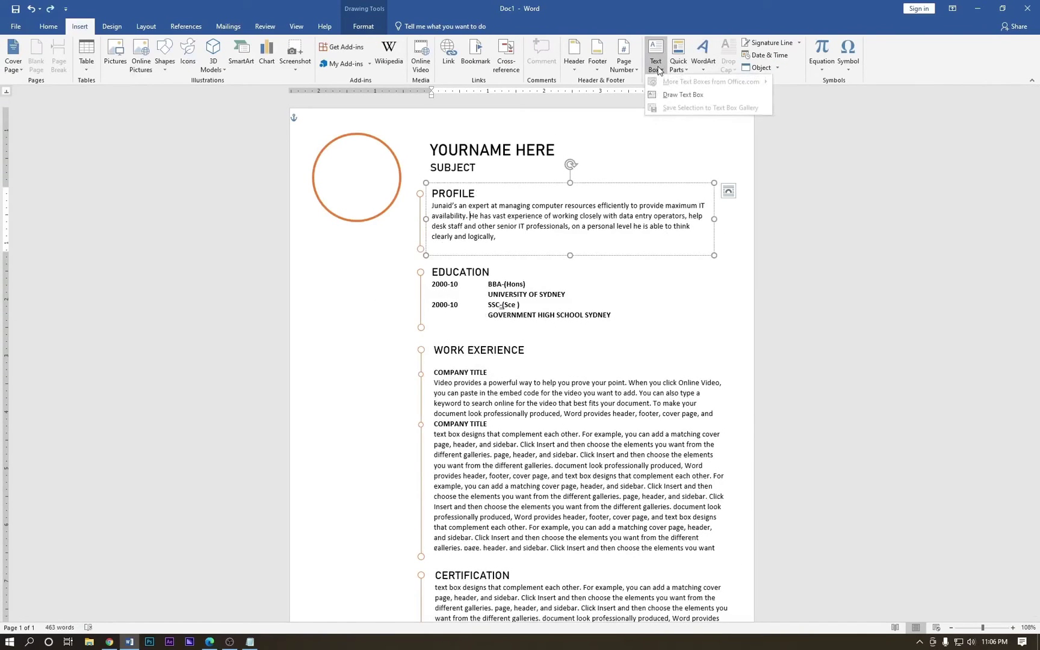
{"action": "left_click", "coordinate": [667, 94]}
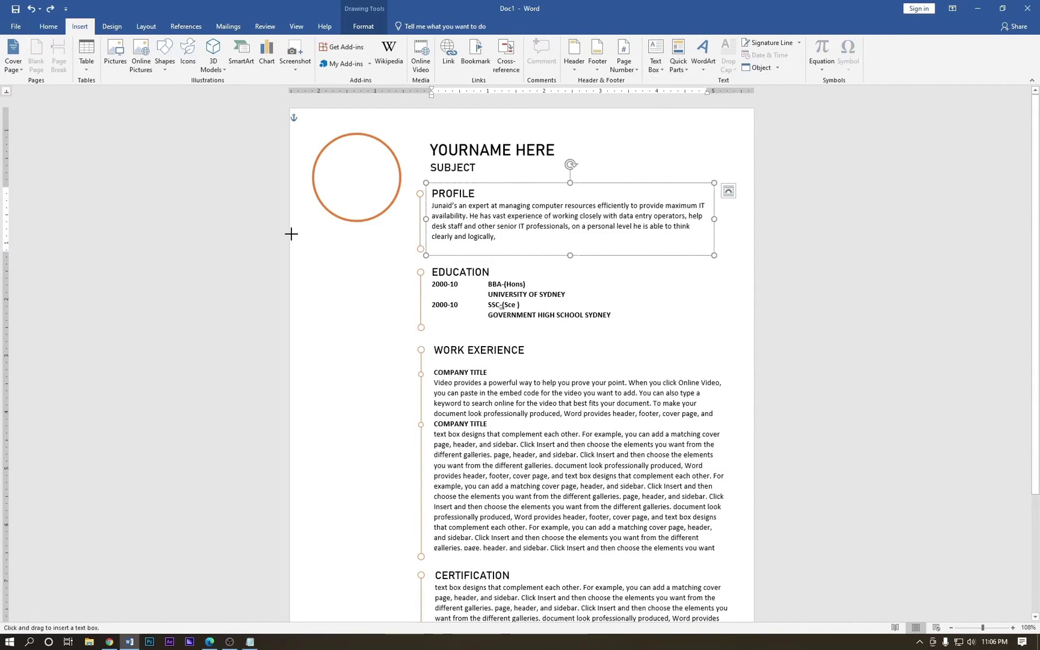
{"action": "left_click_drag", "start_coordinate": [291, 233], "coordinate": [416, 616]}
{"action": "mouse_move", "coordinate": [404, 541]}
{"action": "left_mouse_down"}
{"action": "mouse_move", "coordinate": [414, 618]}
{"action": "mouse_move", "coordinate": [400, 542]}
{"action": "mouse_move", "coordinate": [414, 588]}
{"action": "left_mouse_up"}
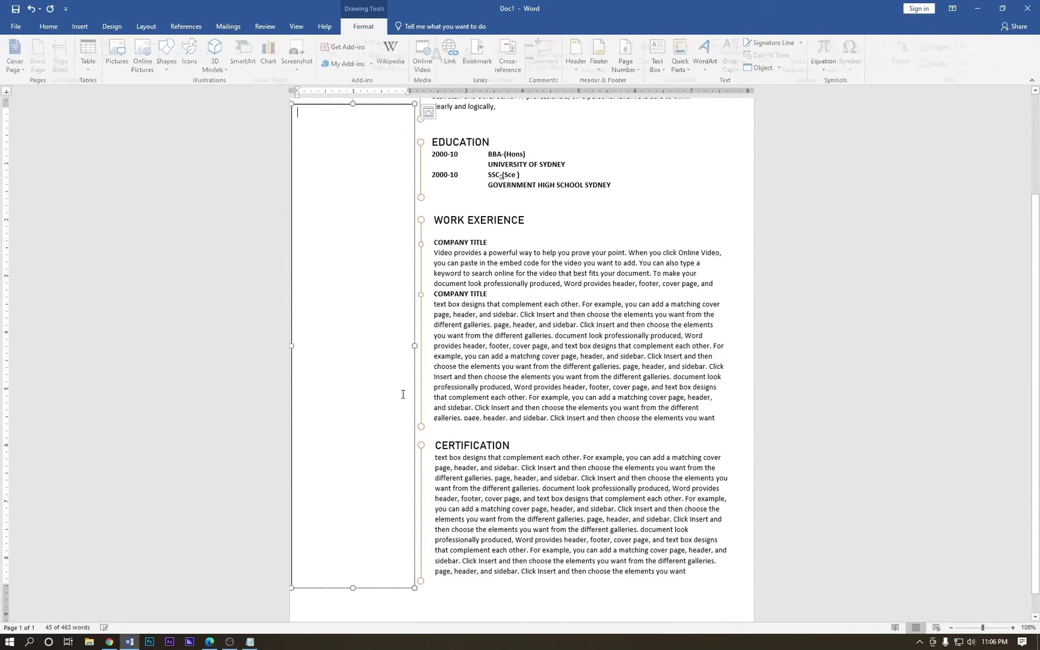
{"action": "scroll", "coordinate": [399, 319], "scroll_direction": "up", "scroll_amount": 4}
{"action": "left_click", "coordinate": [405, 58]}
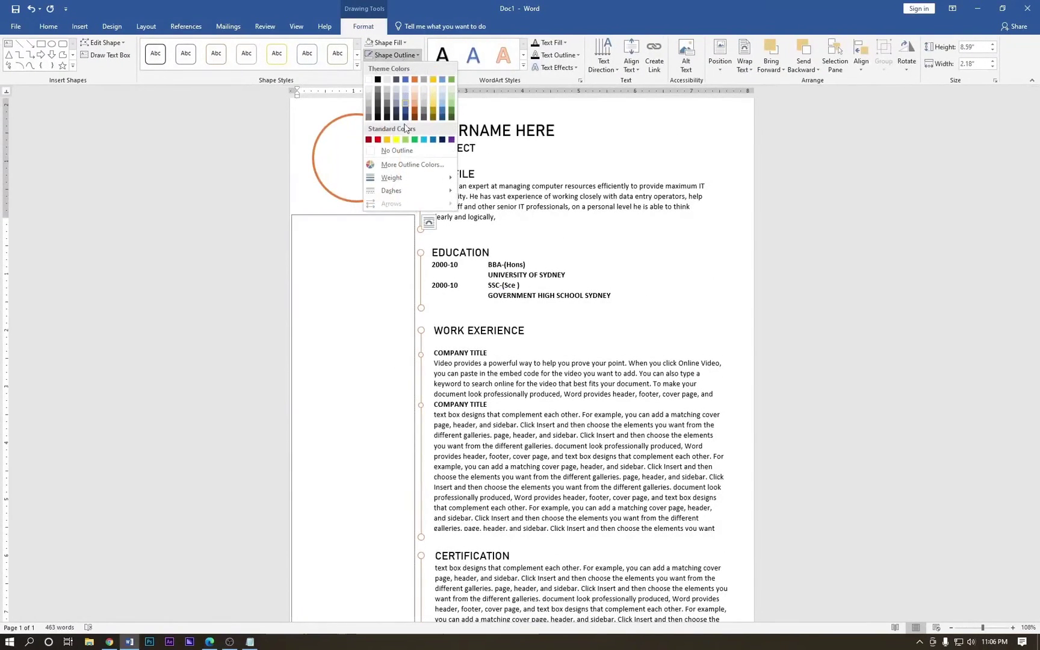
{"action": "left_click", "coordinate": [385, 151]}
{"action": "left_click", "coordinate": [392, 46]}
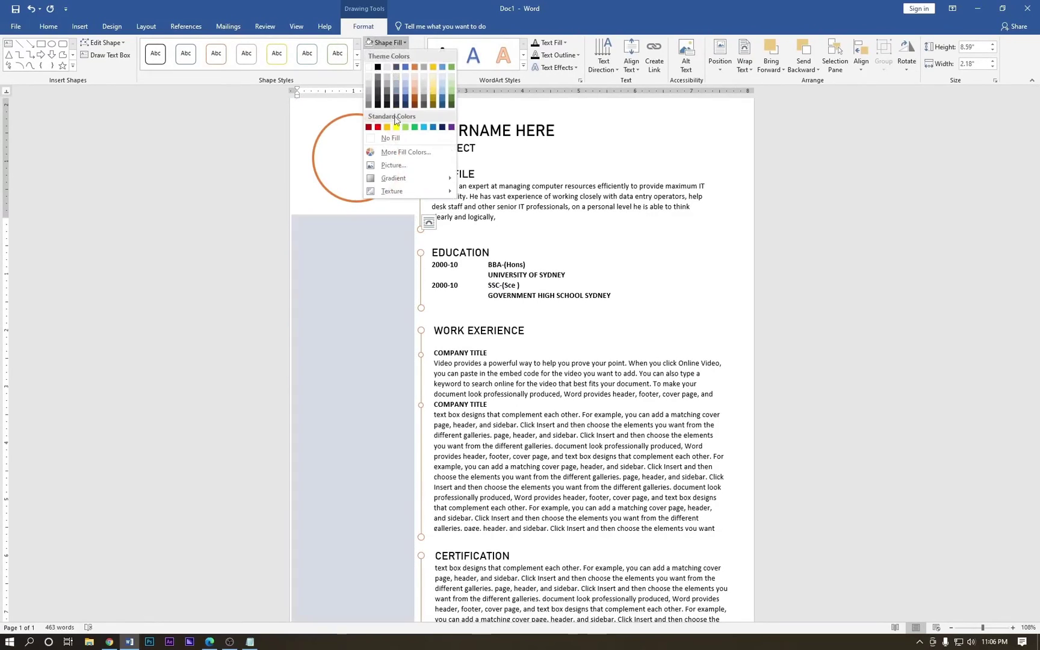
{"action": "left_click", "coordinate": [391, 131]}
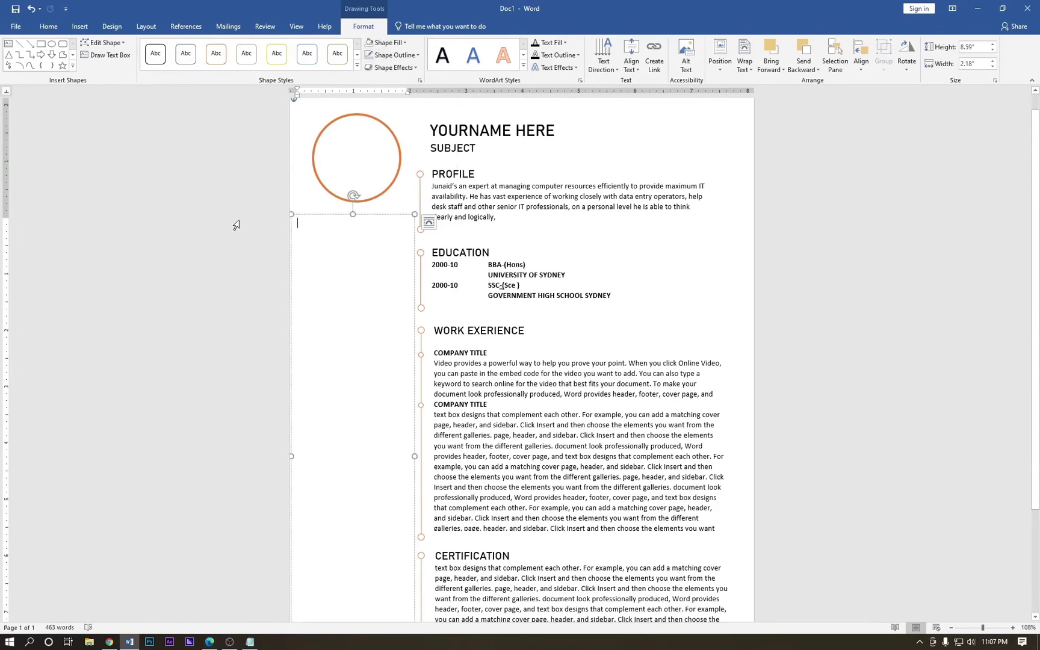
Fill the sidebar with PERONAL INFO, a phone number, Email Address and three Username lines
{"action": "key", "text": "ctrl+v"}
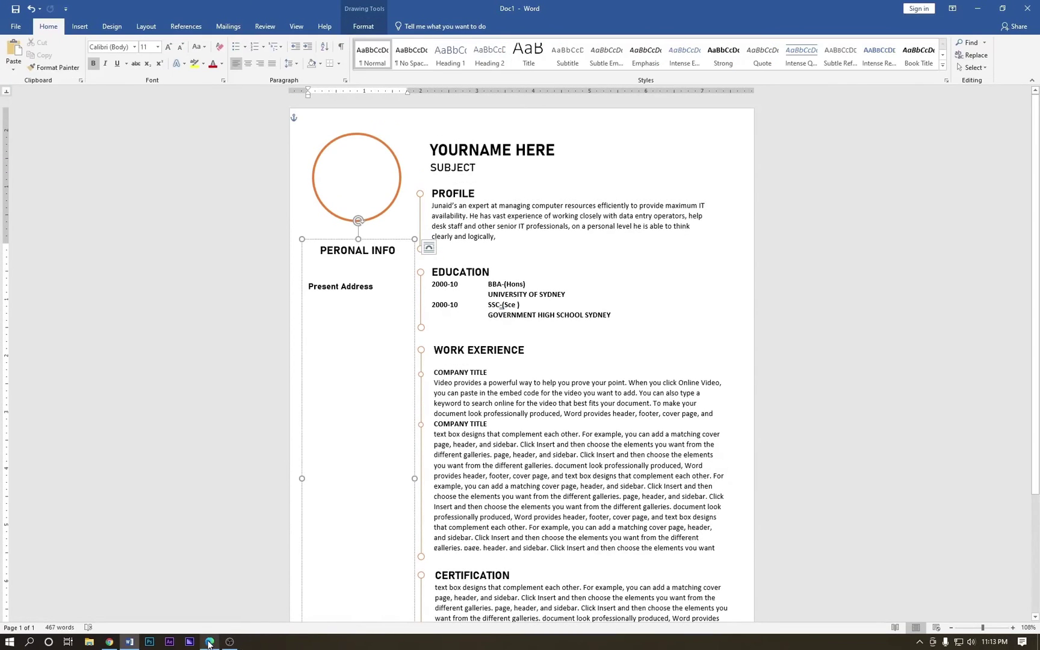
{"action": "type", "text": "ne "}
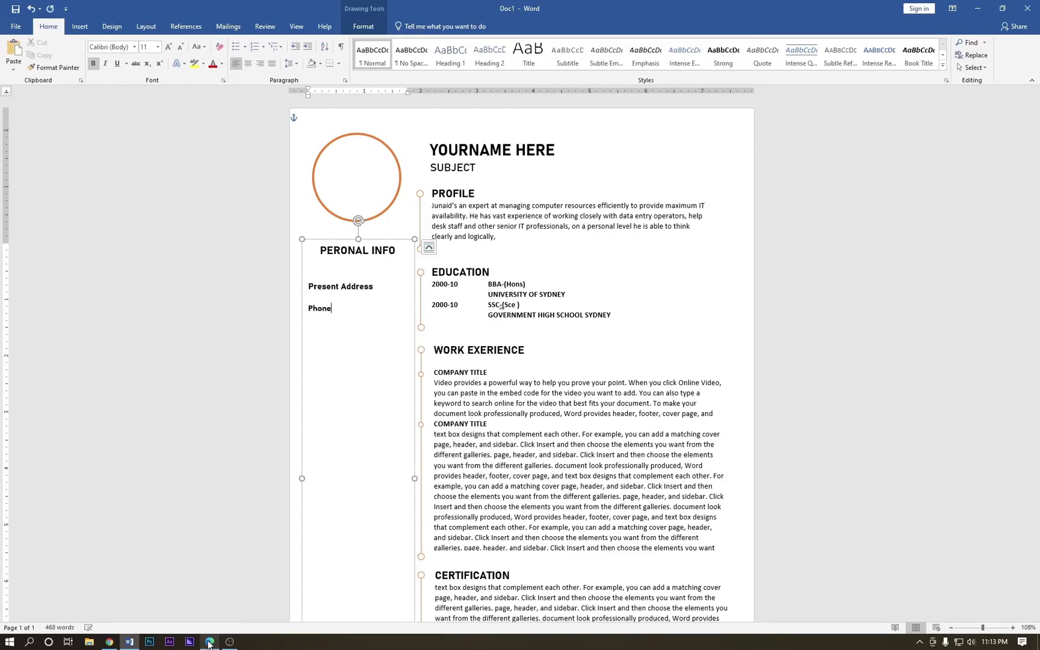
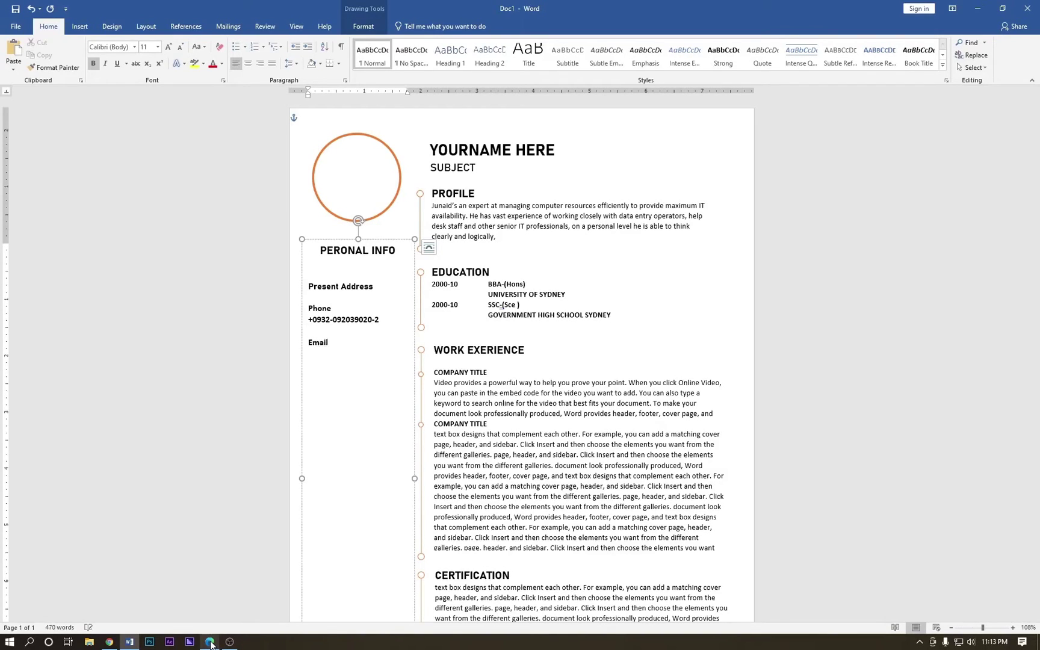
{"action": "type", "text": "ddress"}
{"action": "key", "text": "ctrl+v"}
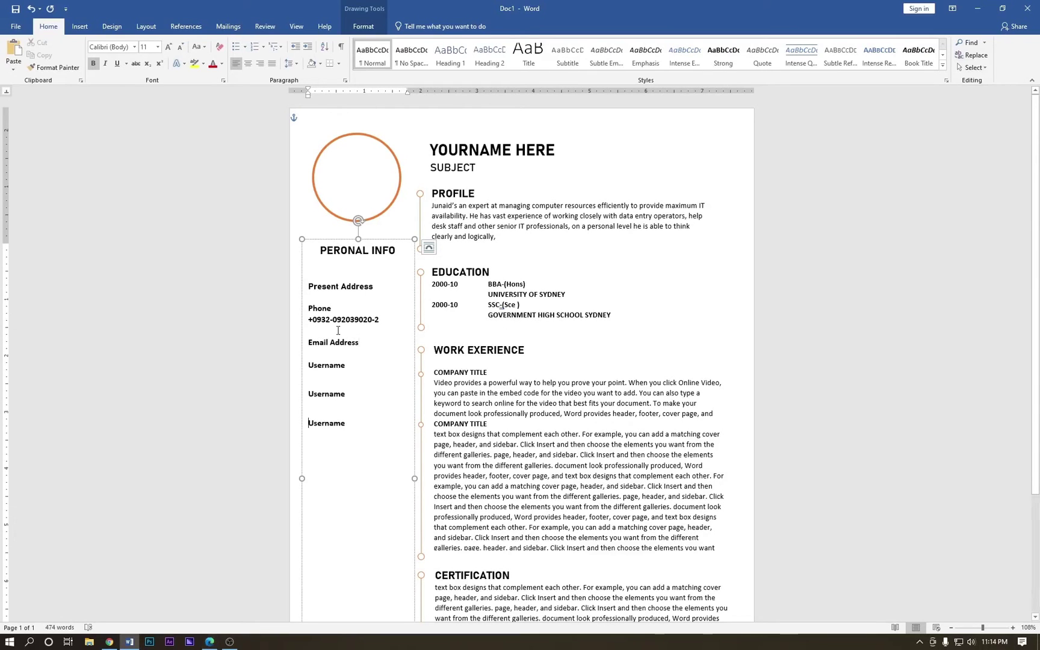